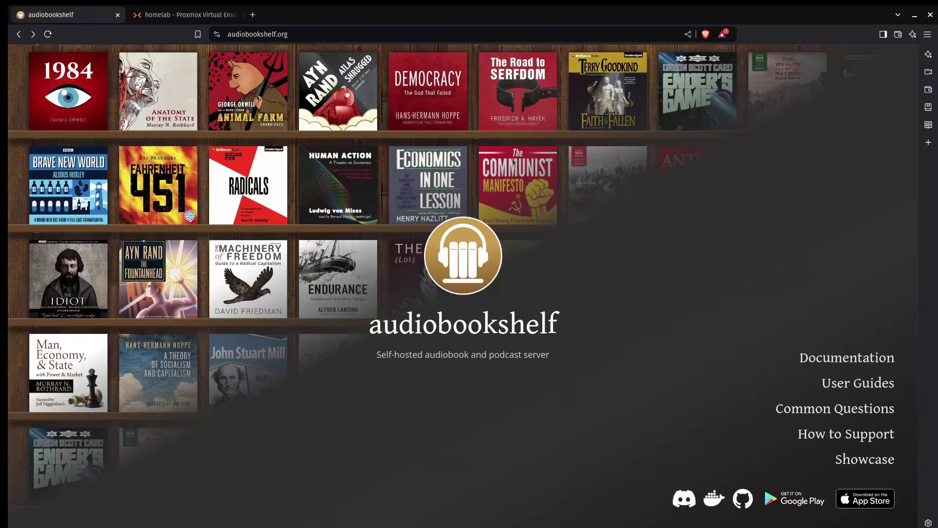
# Go to the Audiobookshelf documentation from audiobookshelf.org
pyautogui.click(856, 364)
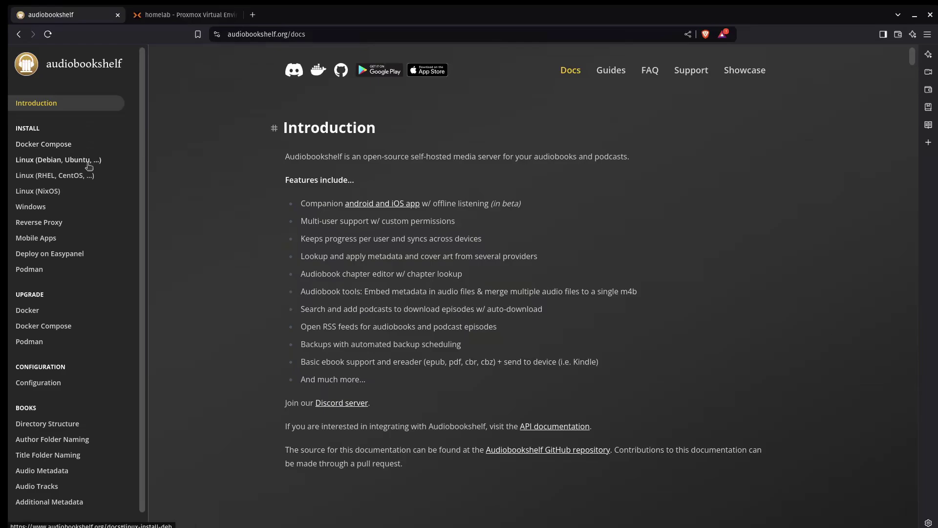
# In Proxmox, full-clone template 901 into VM 101 named ABS
pyautogui.click(190, 19)
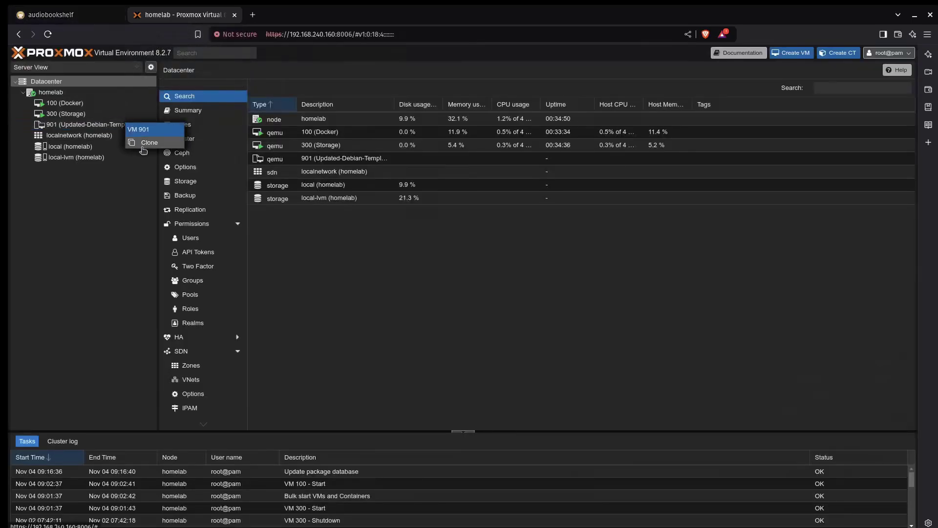
pyautogui.click(147, 151)
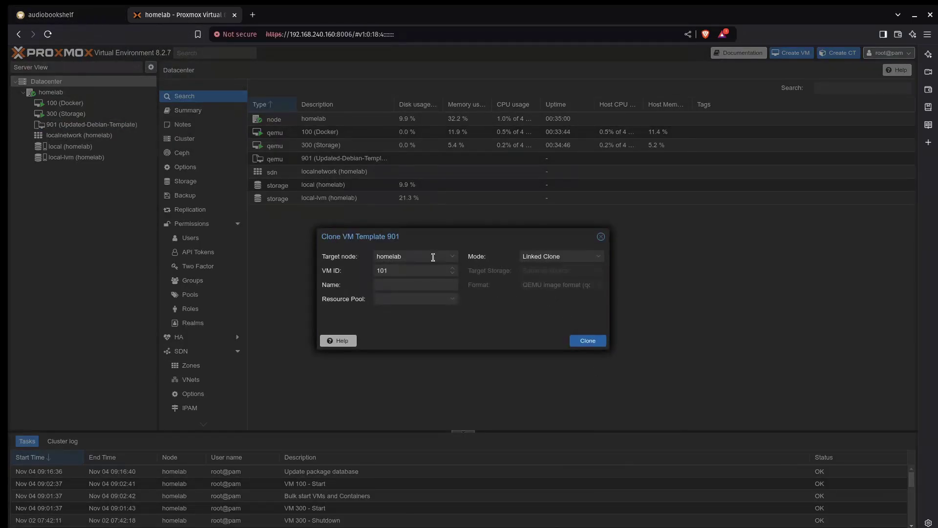
pyautogui.click(415, 271)
pyautogui.click(422, 282)
pyautogui.write('ABS')
pyautogui.click(564, 257)
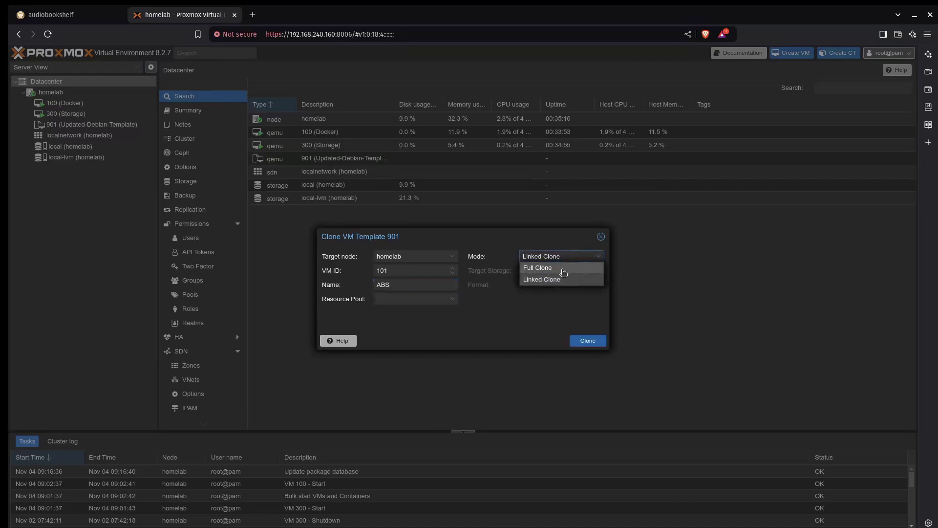
pyautogui.click(563, 268)
pyautogui.click(592, 343)
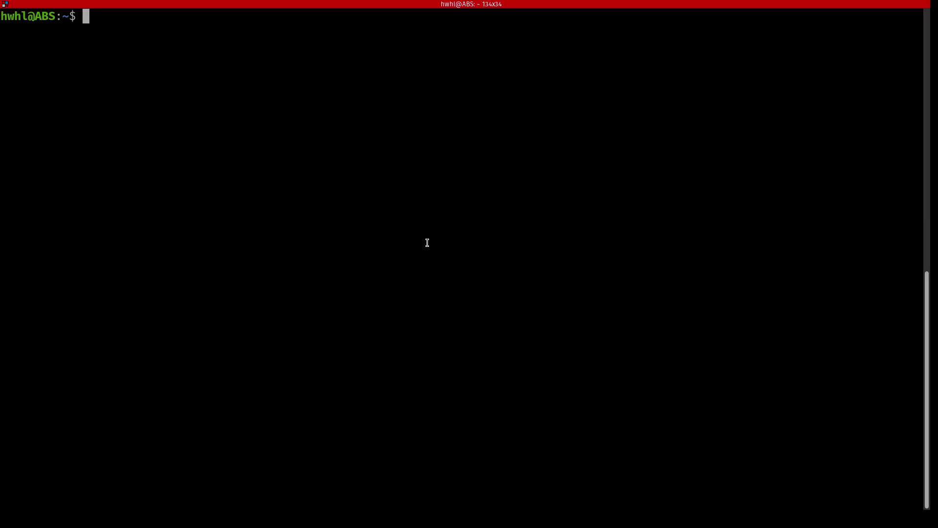
# Install gnupg and curl, then import the Audiobookshelf signing key and add its package source
pyautogui.write('sudo apt install gnupg curl')
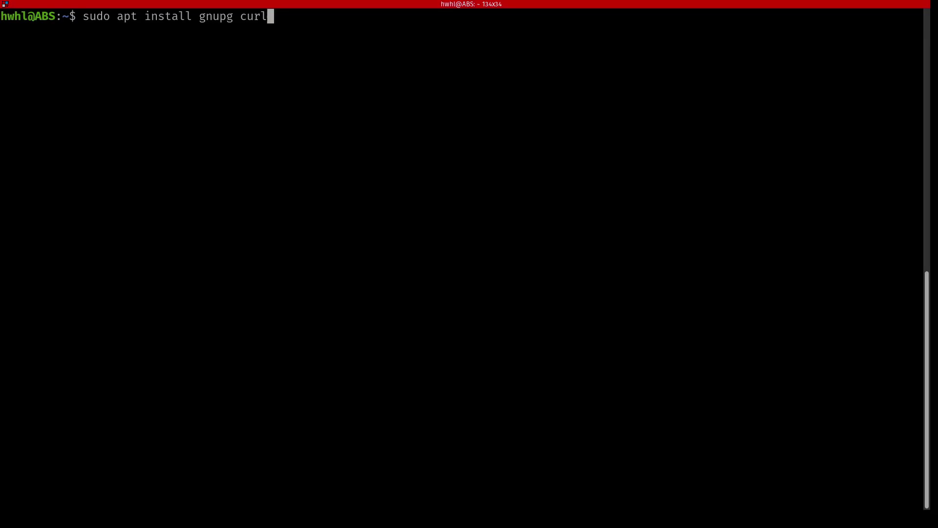
pyautogui.press('Return')
pyautogui.press('Return')
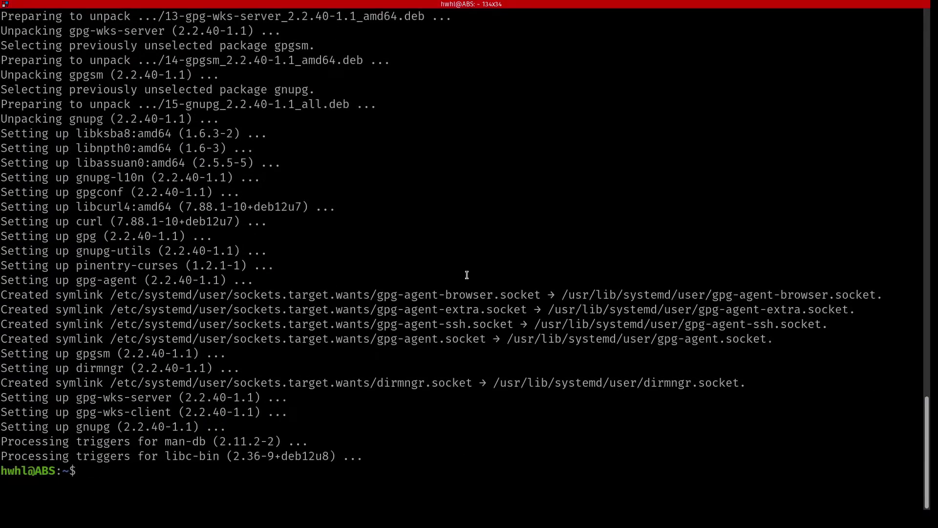
pyautogui.write('wget -O- https://advplyr.github.io/audiobookshelf-ppa/KEY.gpg | gpg --dearmor | sudo tee /etc/apt/trusted.gpg.d/adb-archive-keyring.gpg')
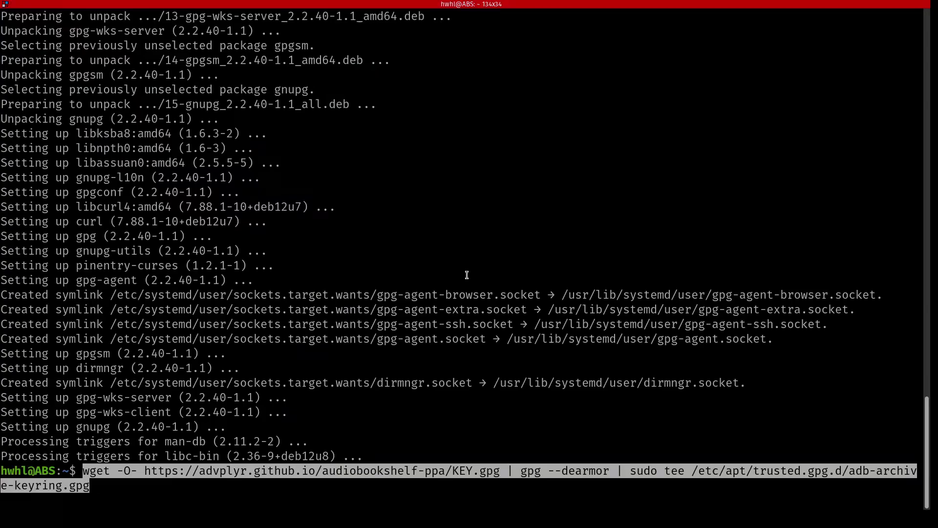
pyautogui.press('Return')
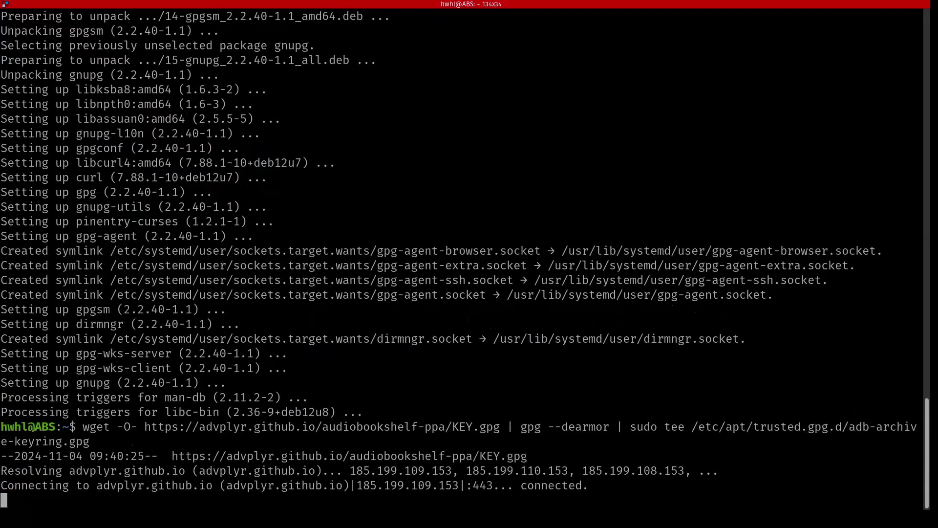
pyautogui.hotkey('ctrl', 'l')
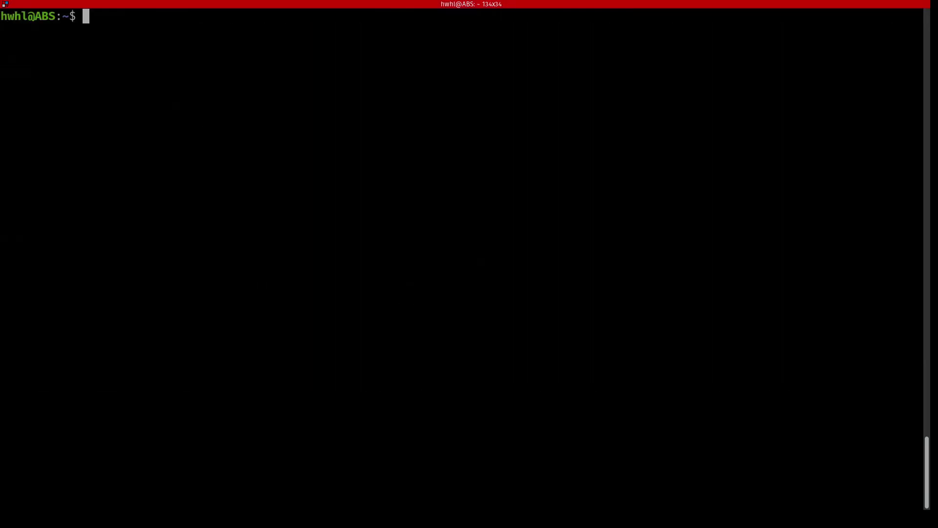
pyautogui.write('sudo curl -s -o /etc/apt/sources.list.d/audiobookshelf.list https://advplyr.github.io/audiobookshelf-ppa/audiobookshelf.list')
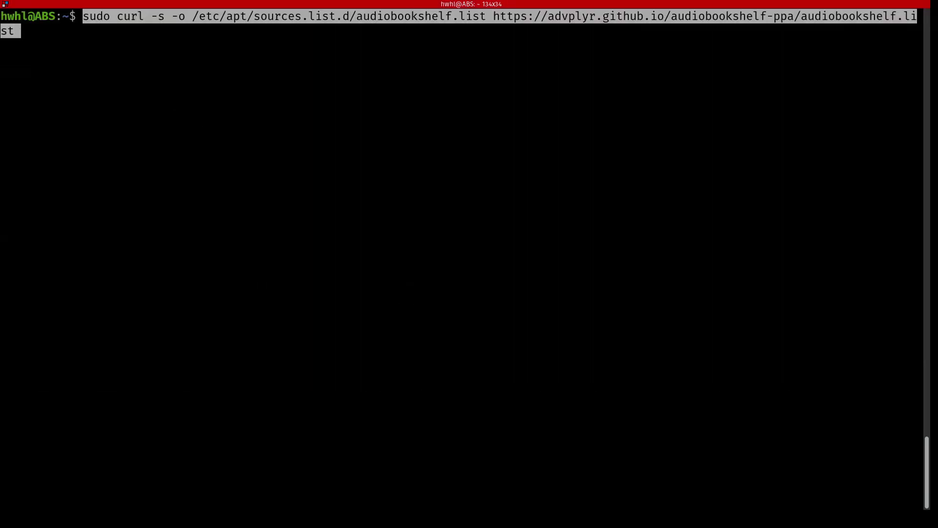
pyautogui.press('Return')
# Run apt update and install the audiobookshelf 2.16.2 package
pyautogui.write('sudo')
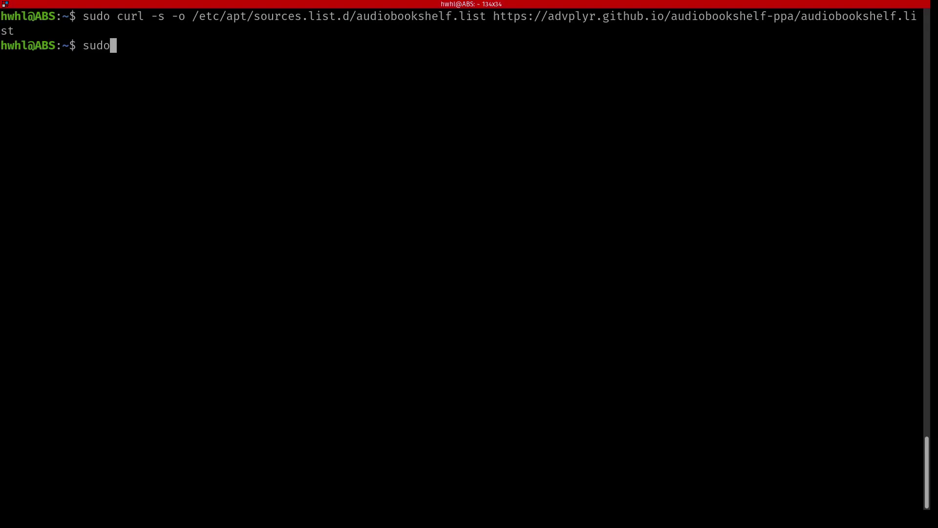
pyautogui.write(' apt update')
pyautogui.press('Return')
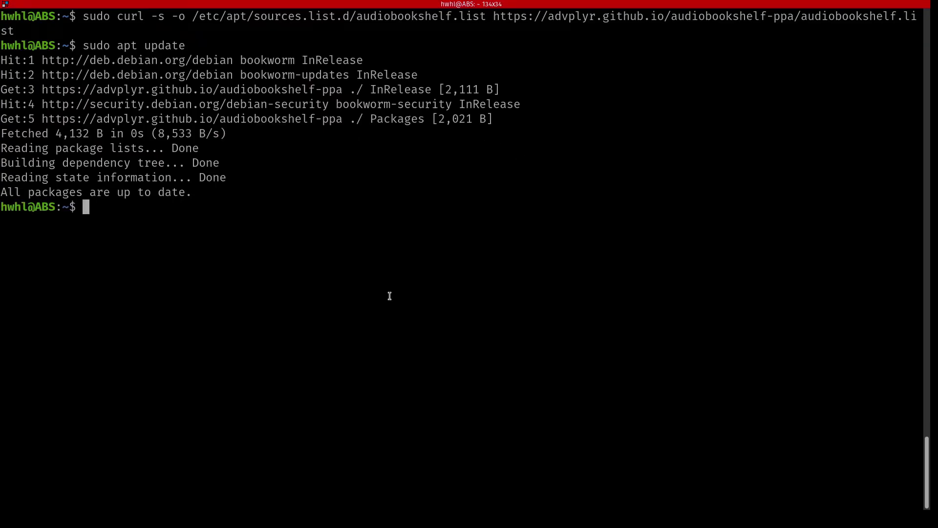
pyautogui.write('sudo apt install audiobookshelf')
pyautogui.press('Return')
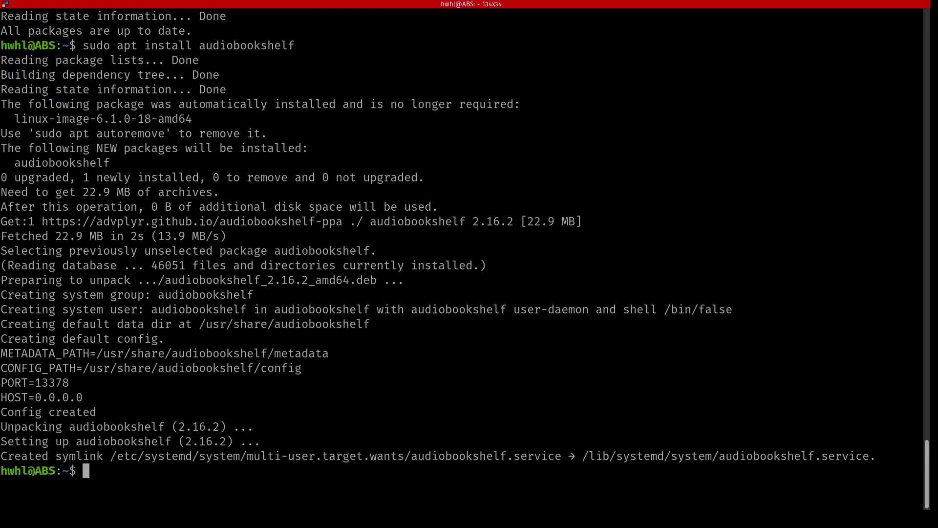
# List the contents of /etc/default
pyautogui.write('ls /etc/defau')
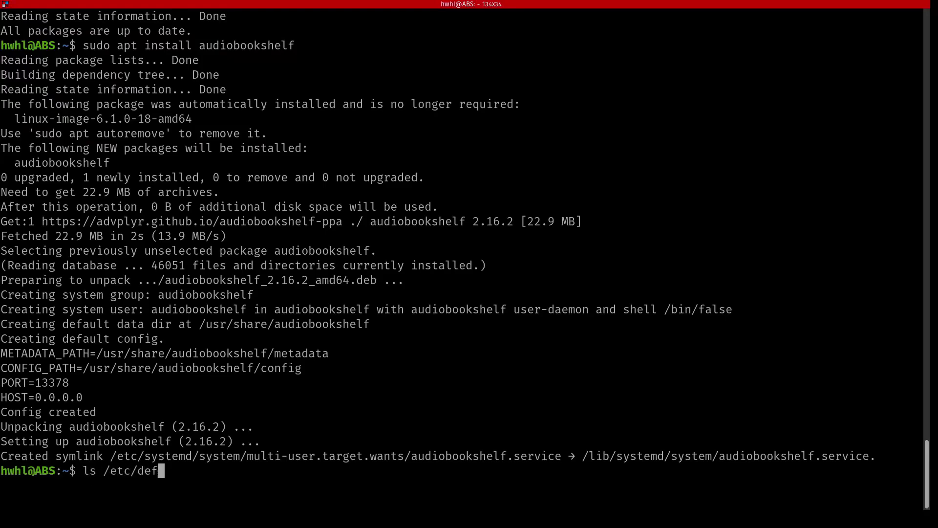
pyautogui.press('BackSpace')
pyautogui.press('BackSpace')
pyautogui.write('au')
pyautogui.press('Tab')
pyautogui.press('Return')
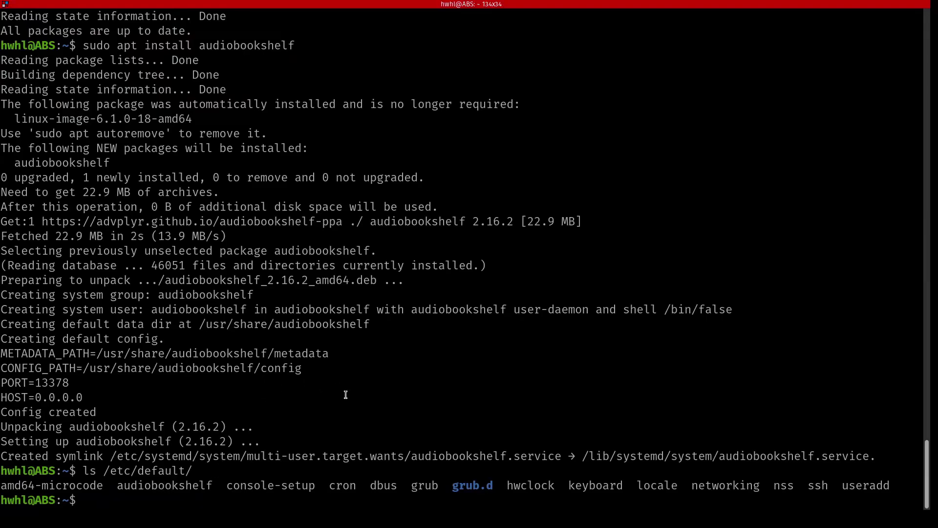
# Check audiobookshelf.service status to confirm it is active on port 13378
pyautogui.write('sudo systemct')
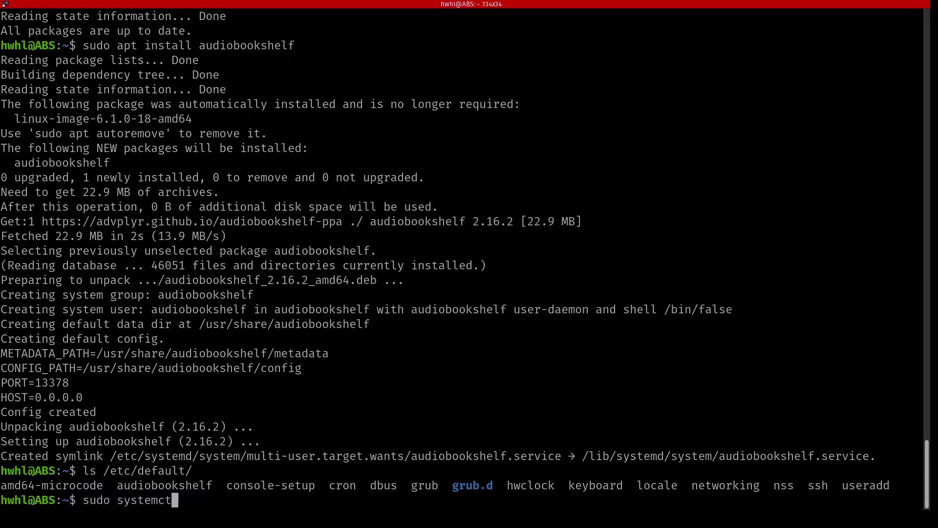
pyautogui.write('l status audio')
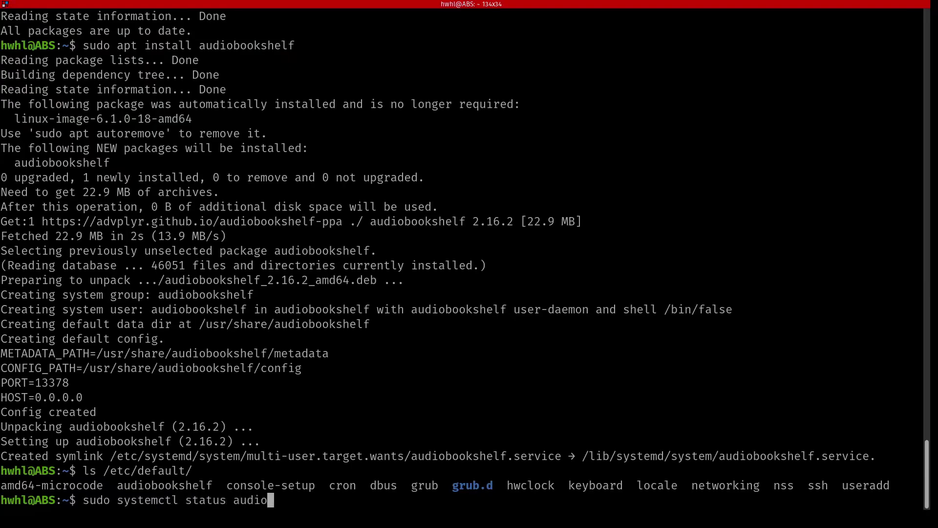
pyautogui.press('Tab')
pyautogui.press('Return')
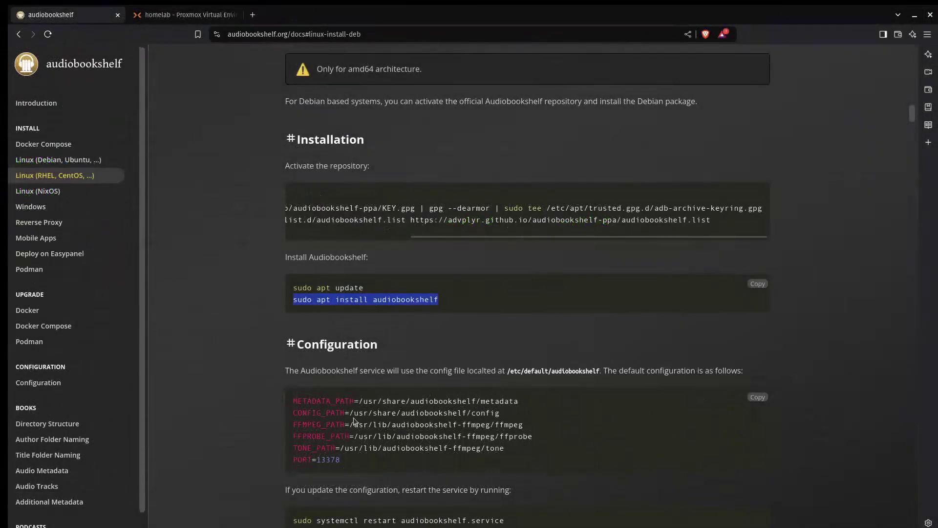
# Load 192.168.240.105:13378 in a new Brave tab to reach Initial Server Setup
pyautogui.click(254, 17)
pyautogui.write('192.')
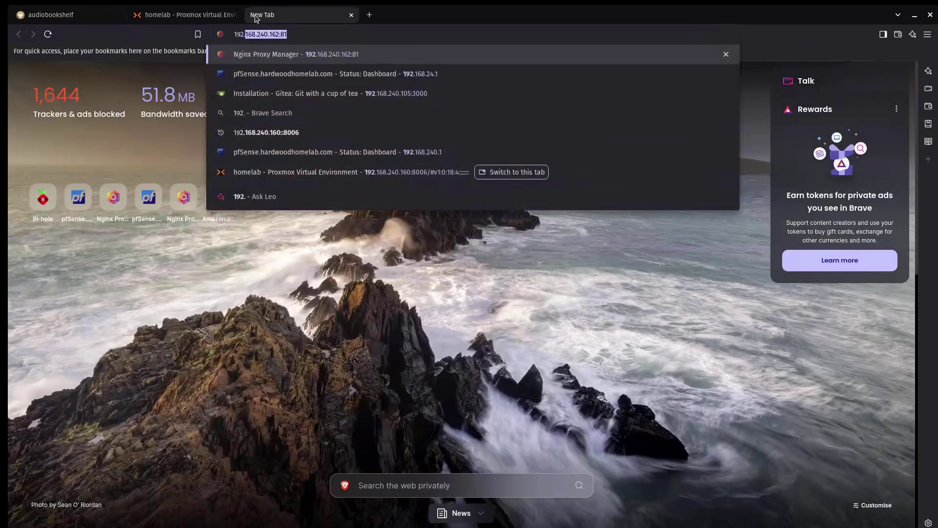
pyautogui.write('16')
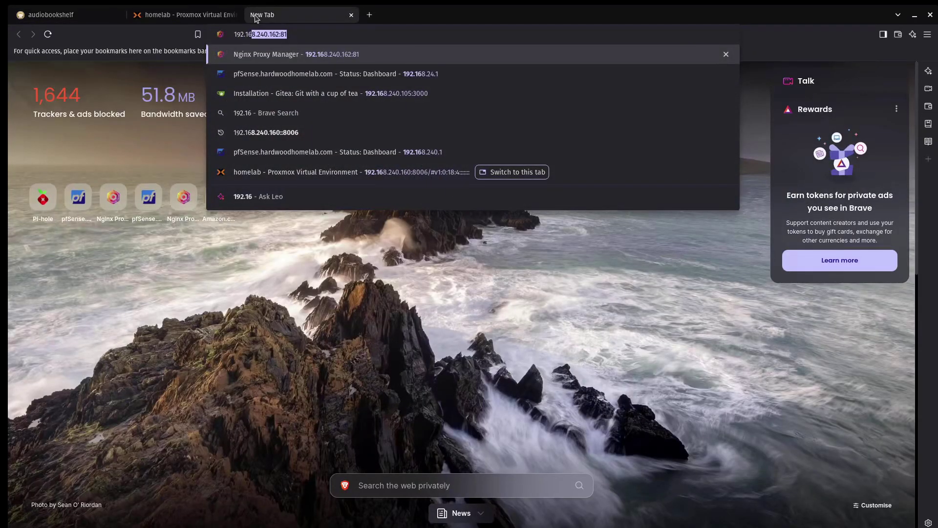
pyautogui.write('8.240.10')
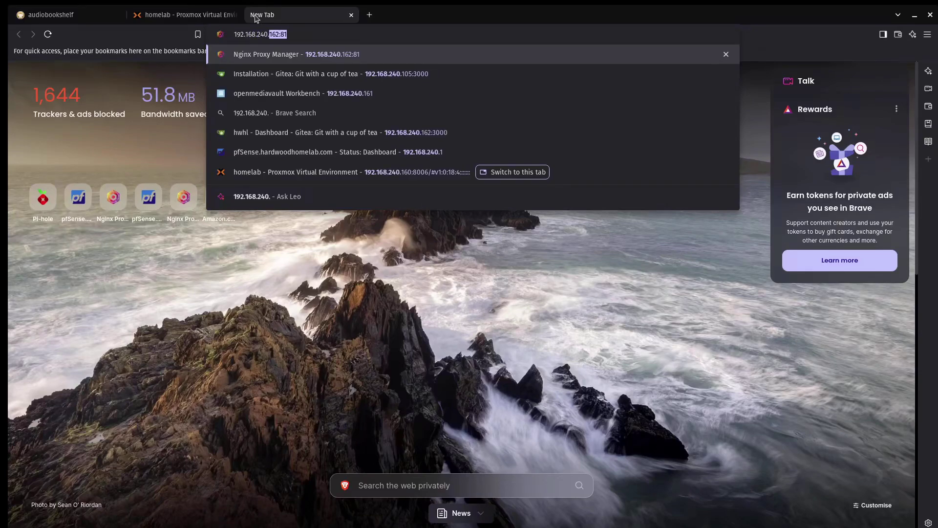
pyautogui.write('5:')
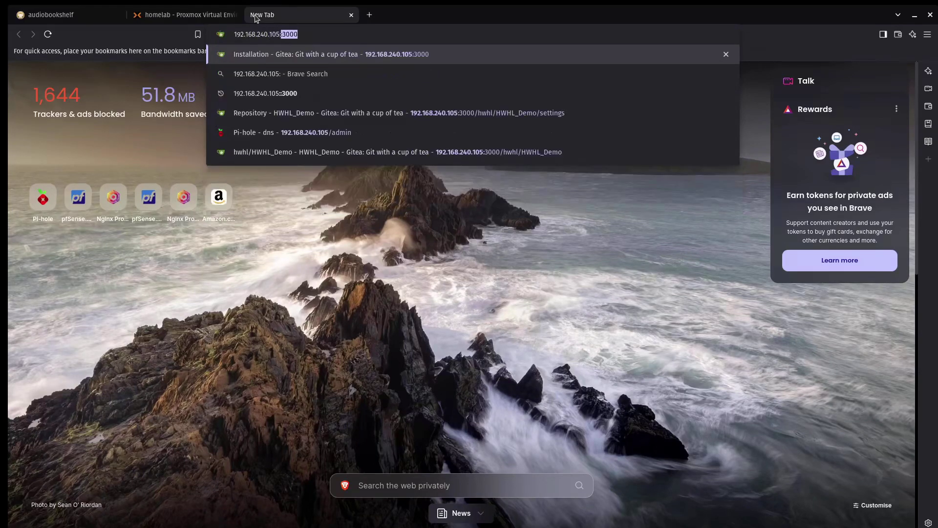
pyautogui.write('1337')
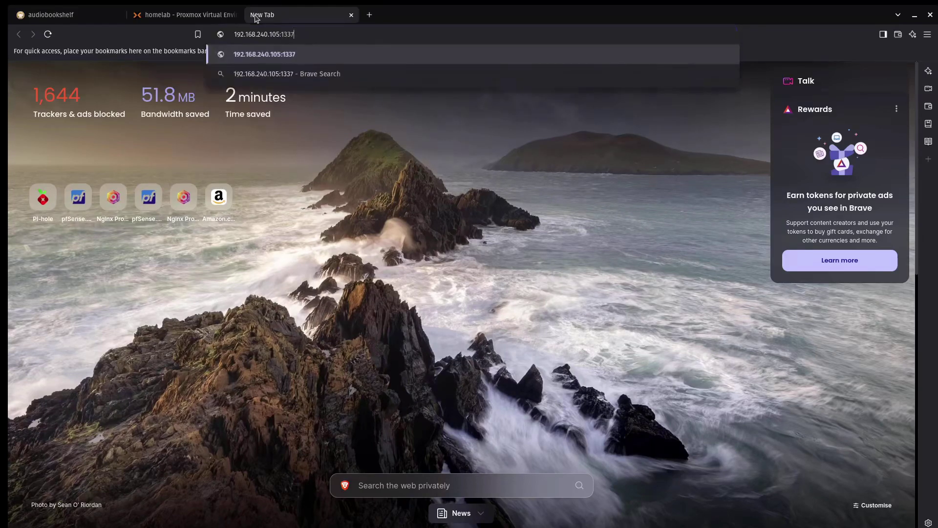
pyautogui.write('8')
pyautogui.press('Return')
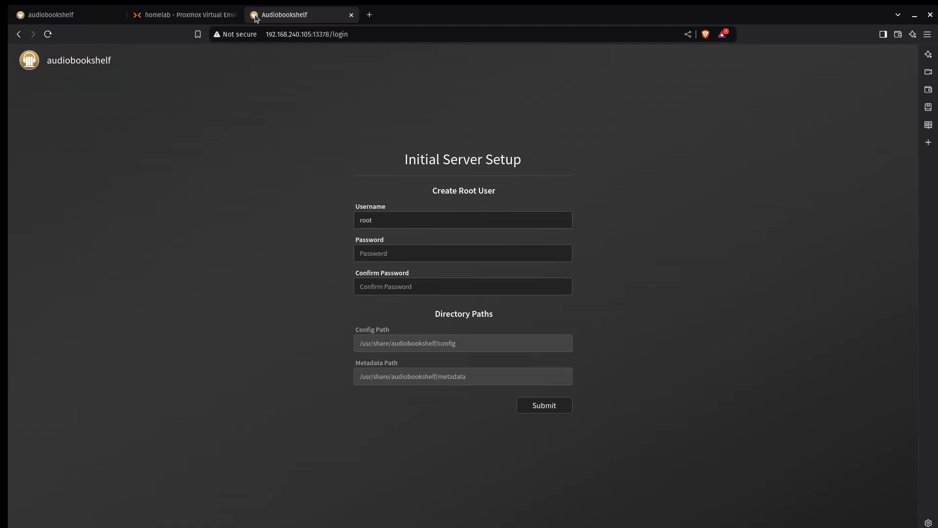
# Create the root user with a custom username and password and submit the setup
pyautogui.click(423, 225)
pyautogui.press('BackSpace')
pyautogui.press('BackSpace')
pyautogui.press('BackSpace')
pyautogui.press('BackSpace')
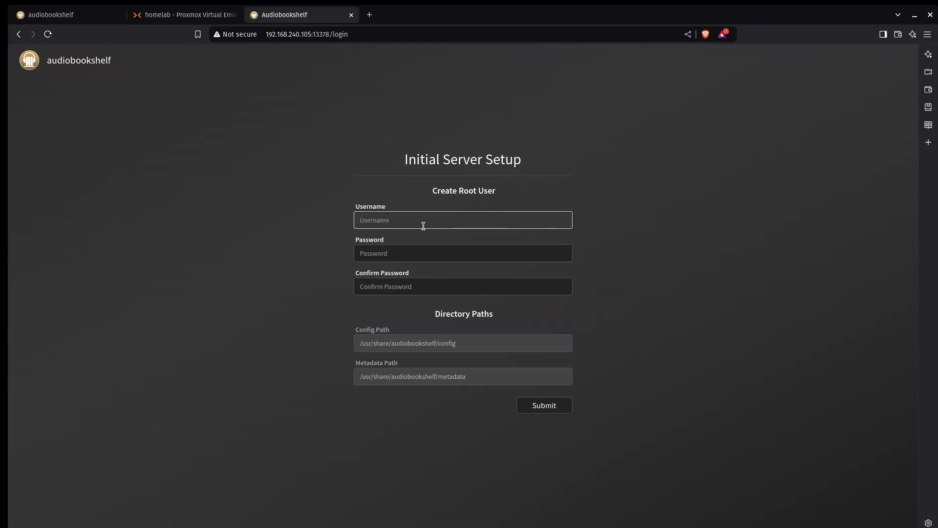
pyautogui.write('HWHL')
pyautogui.press('Tab')
pyautogui.write('***')
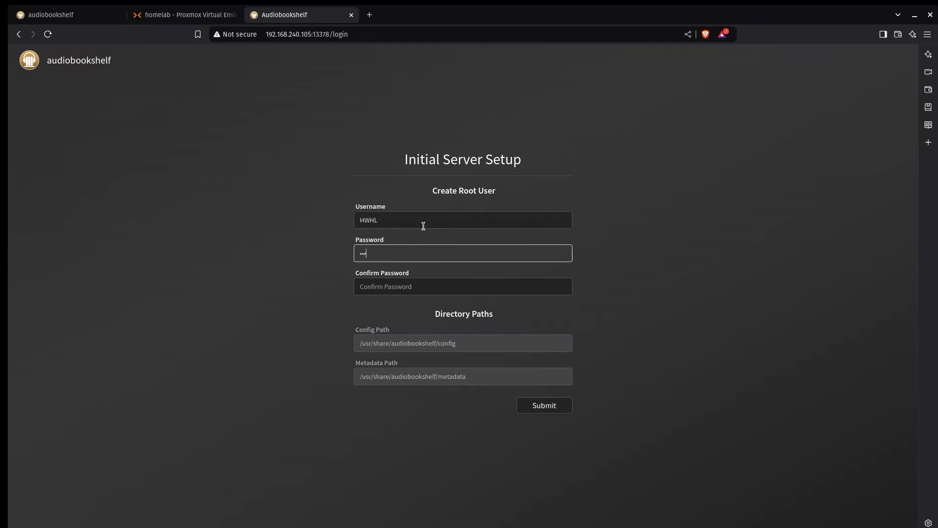
pyautogui.write('*******')
pyautogui.press('Tab')
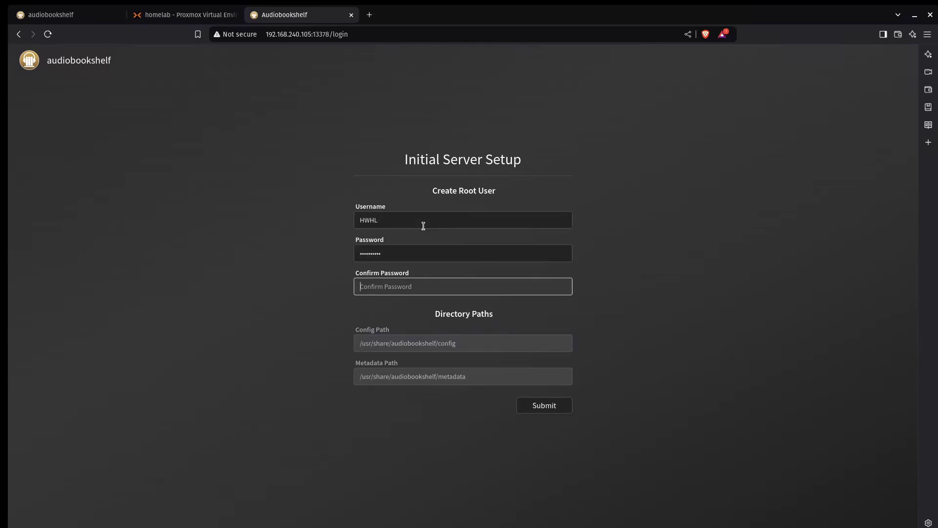
pyautogui.write('**********')
pyautogui.click(452, 338)
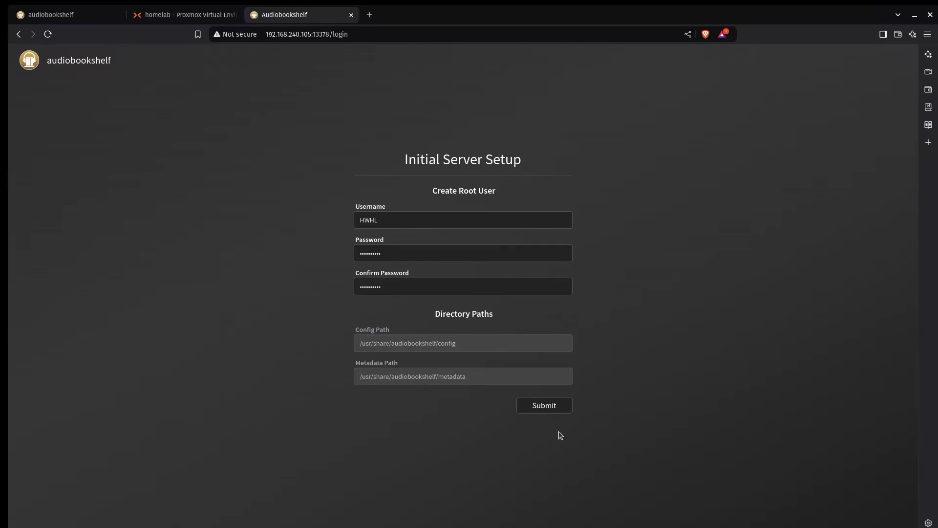
pyautogui.click(544, 406)
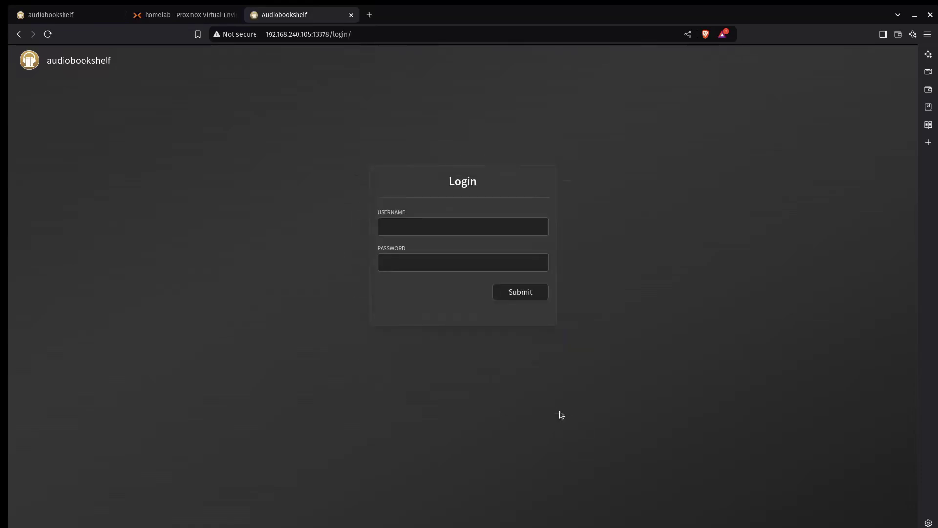
# Enter the new root username and password on the login form
pyautogui.click(475, 231)
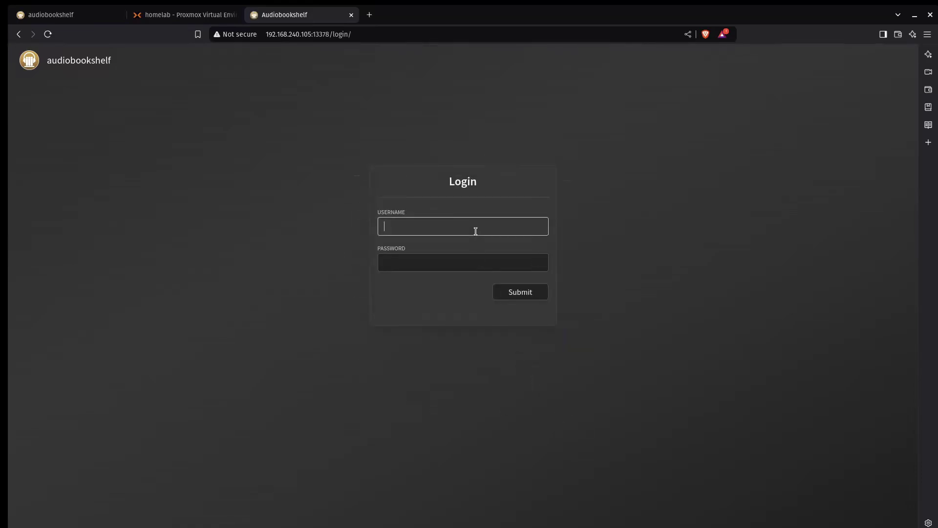
pyautogui.write('hwhl')
pyautogui.press('BackSpace')
pyautogui.press('BackSpace')
pyautogui.press('BackSpace')
pyautogui.press('BackSpace')
pyautogui.write('HWLHL')
pyautogui.press('Tab')
pyautogui.write('••••••••••')
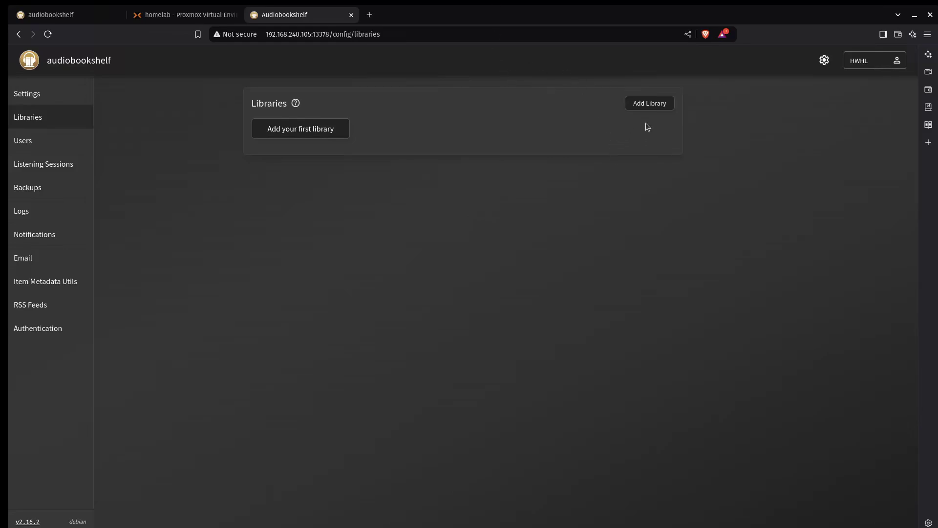
# Start adding a new library in Audiobookshelf via Add Library
pyautogui.click(650, 103)
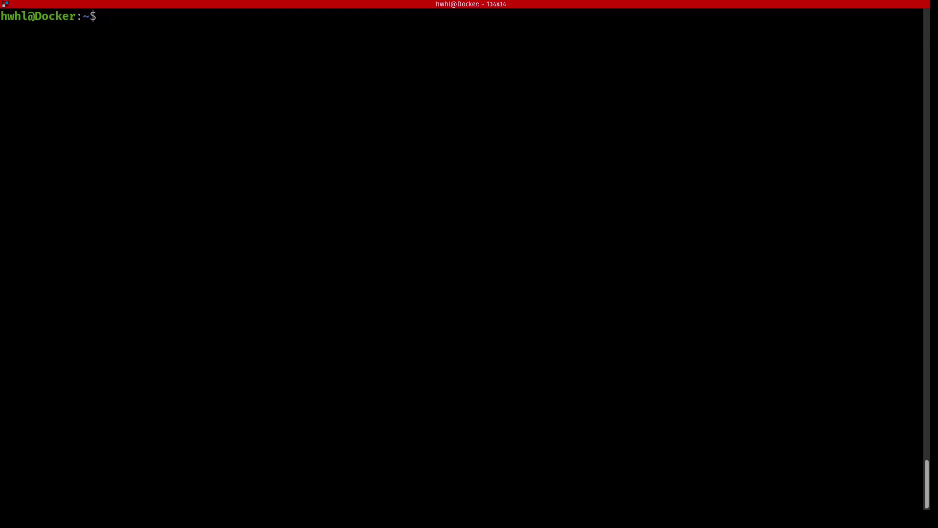
# In /mnt/apps, create an abs folder and open a new compose.yaml in vim
pyautogui.write('cd /mnt/apps/')
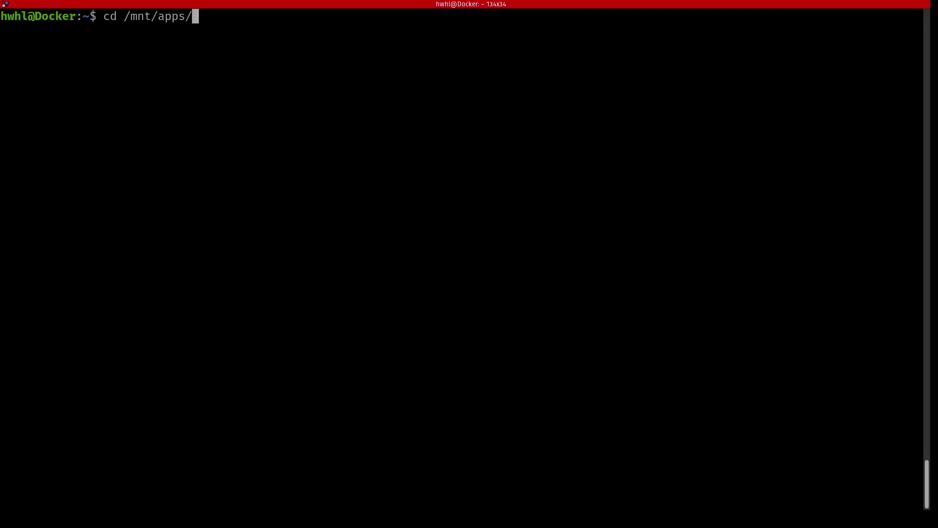
pyautogui.press('Return')
pyautogui.write('ls')
pyautogui.press('Return')
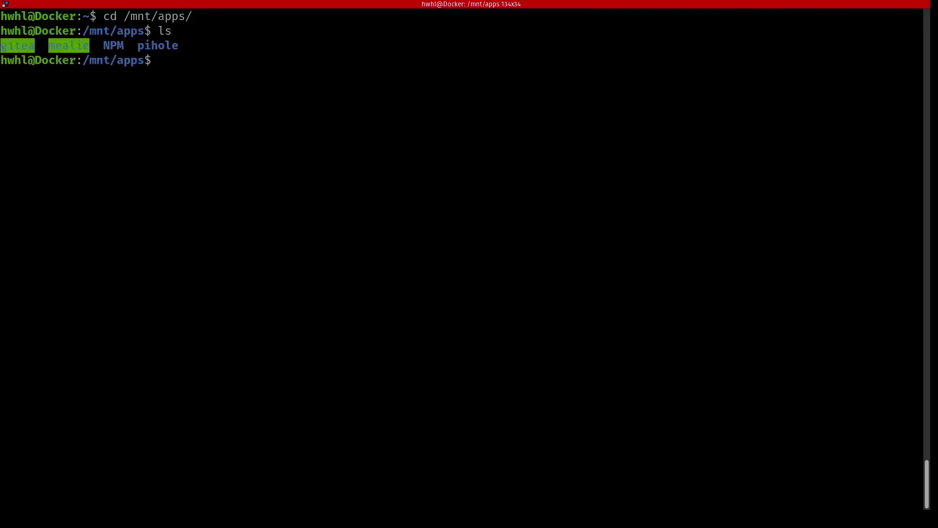
pyautogui.write('mkdir abs')
pyautogui.press('Return')
pyautogui.write('cd ab')
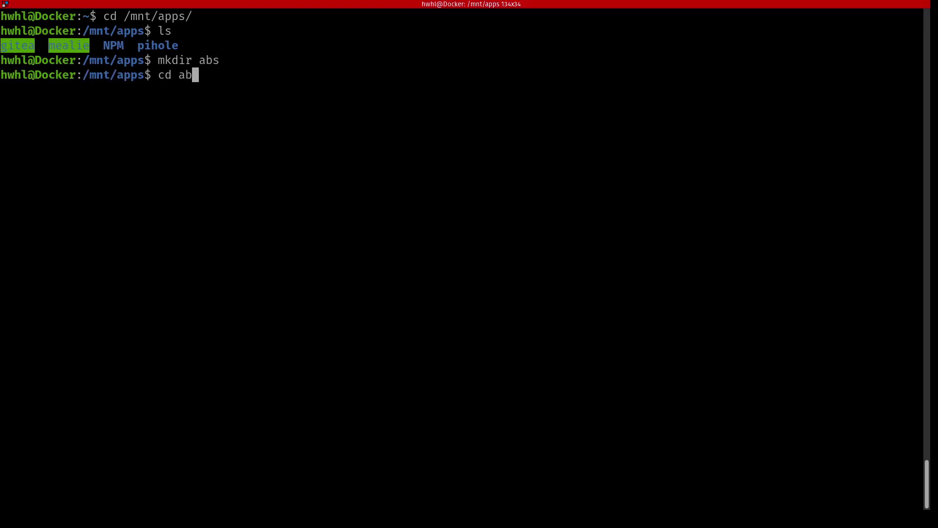
pyautogui.write('s')
pyautogui.press('Return')
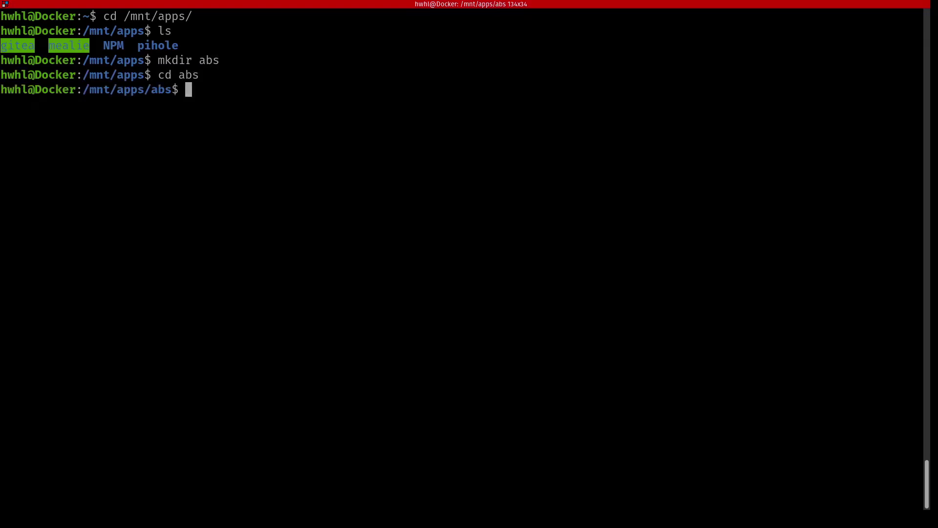
pyautogui.write('vim compose')
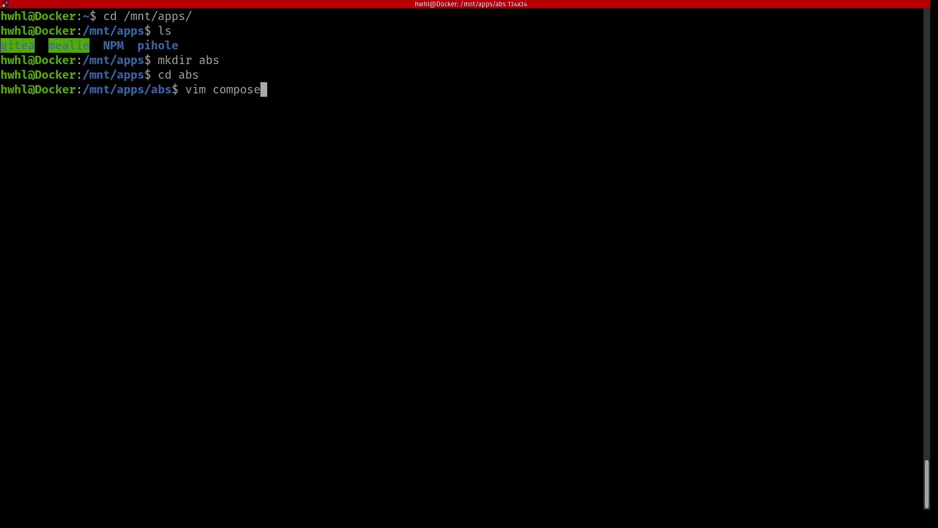
pyautogui.write('.yaml')
pyautogui.press('Return')
# Paste the Audiobookshelf compose template and set the audiobooks volume to ./audiobooks
pyautogui.press('u')
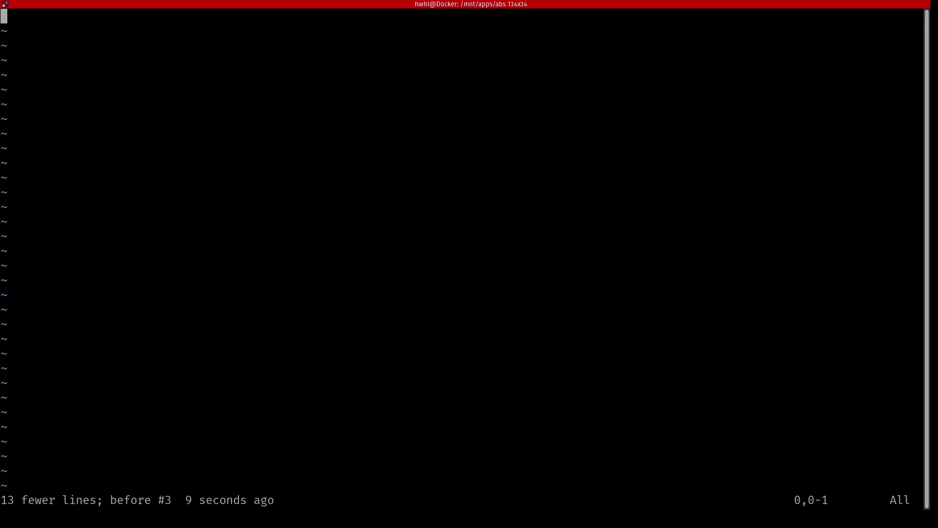
pyautogui.write('services:   audiobookshelf:     image: ghcr.io/advplyr/audiobookshelf:latest     ports:       - 13378:80     volumes:       - </path/to/audiobooks>:/audiobooks       - </path/to/podcasts>:/podcasts       - </path/to/config>:/config       - </path/to/metadata>:/metadata     environment:       - TZ=America/Toronto')
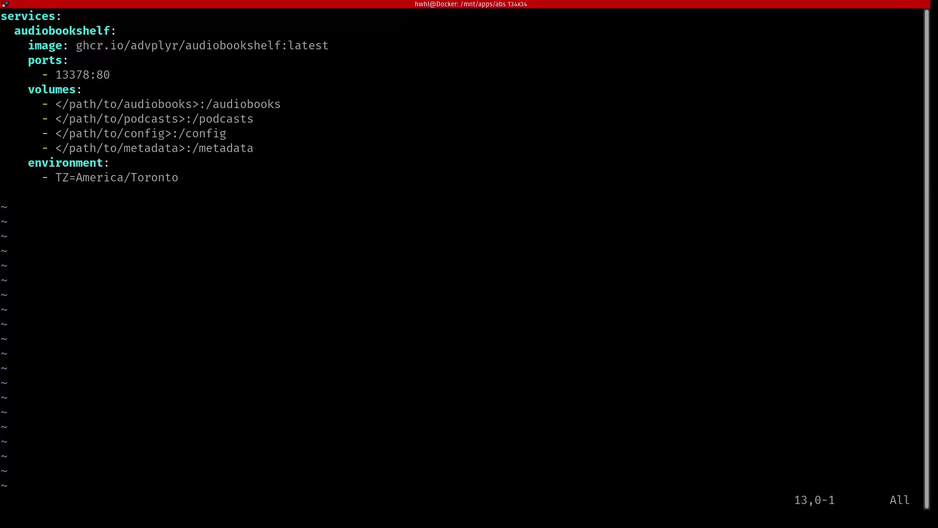
pyautogui.press('Up')
pyautogui.press('Up')
pyautogui.press('Up')
pyautogui.press('Up')
pyautogui.press('Up')
pyautogui.press('Up')
pyautogui.press('Up')
pyautogui.press('Up')
pyautogui.press('Up')
pyautogui.press('Down')
pyautogui.press('Down')
pyautogui.press('Up')
pyautogui.press('Down')
pyautogui.press('Up')
pyautogui.press('Right')
pyautogui.press('Right')
pyautogui.press('Right')
pyautogui.press('Right')
pyautogui.press('Right')
pyautogui.press('Right')
pyautogui.press('Right')
pyautogui.press('Right')
pyautogui.press('Right')
pyautogui.press('Right')
pyautogui.press('Right')
pyautogui.press('Right')
pyautogui.press('Left')
pyautogui.press('Left')
pyautogui.press('Left')
pyautogui.press('Left')
pyautogui.press('Right')
pyautogui.press('Right')
pyautogui.press('Right')
pyautogui.press('Right')
pyautogui.press('Right')
pyautogui.press('Left')
pyautogui.press('Down')
pyautogui.press('Down')
pyautogui.press('Left')
pyautogui.press('Left')
pyautogui.press('Left')
pyautogui.press('Left')
pyautogui.press('x')
pyautogui.press('x')
pyautogui.press('x')
pyautogui.press('x')
pyautogui.press('x')
pyautogui.press('x')
pyautogui.press('x')
pyautogui.press('x')
pyautogui.press('x')
pyautogui.press('x')
pyautogui.press('x')
pyautogui.press('x')
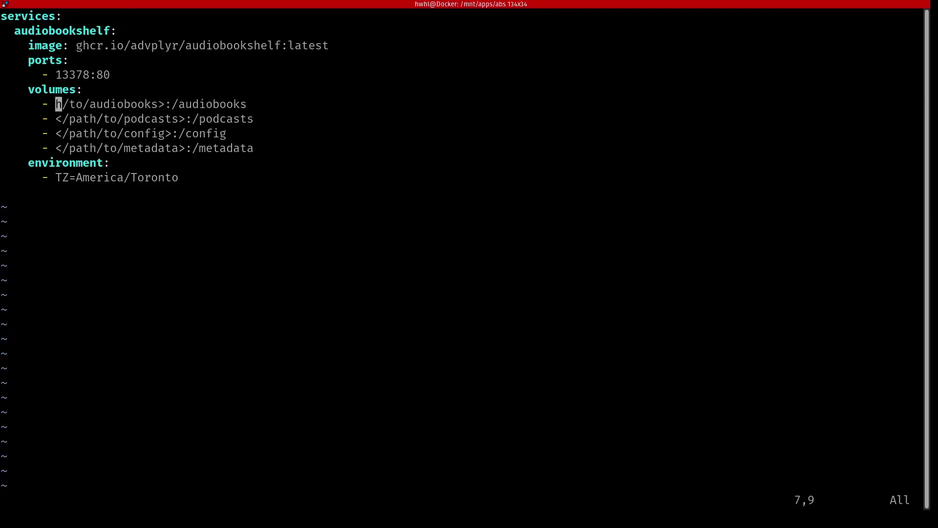
pyautogui.press('x')
pyautogui.press('x')
pyautogui.press('x')
pyautogui.press('x')
pyautogui.press('x')
pyautogui.press('x')
pyautogui.press('x')
pyautogui.press('x')
pyautogui.press('x')
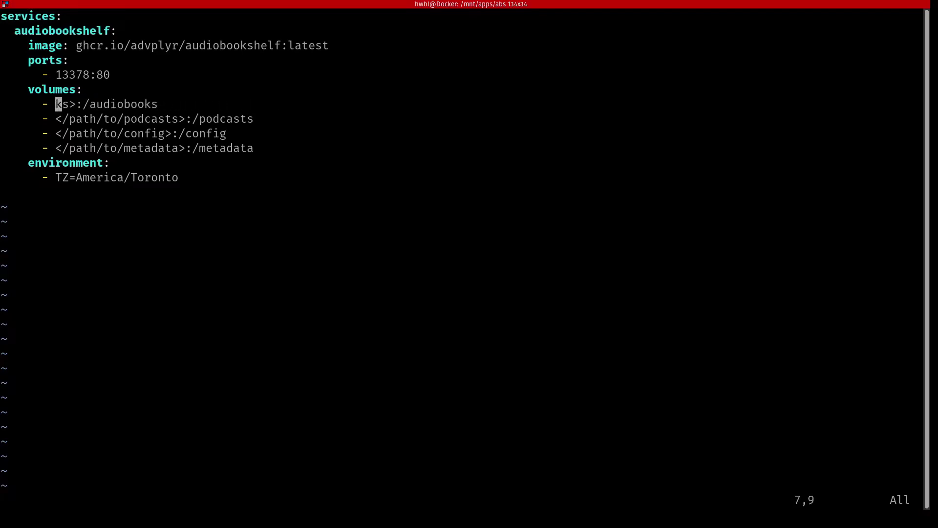
pyautogui.write('i')
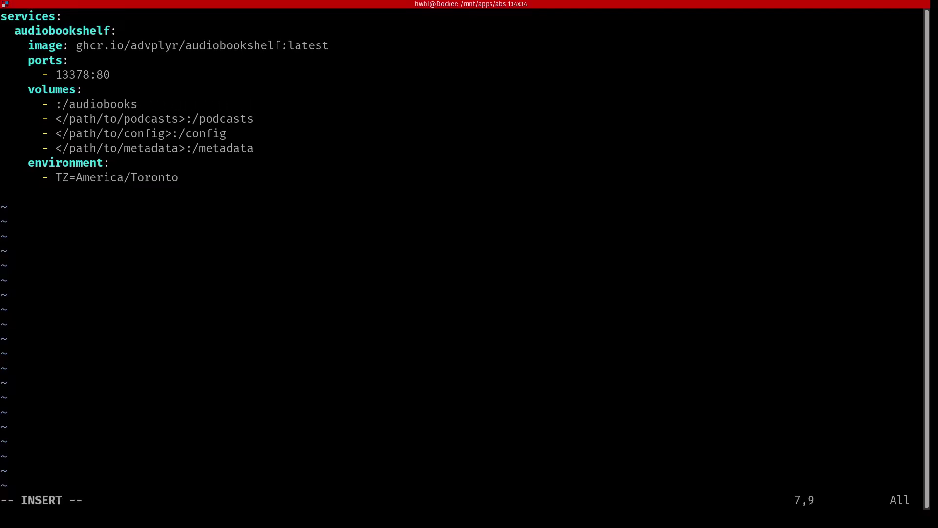
pyautogui.write('./')
pyautogui.write('audioboo')
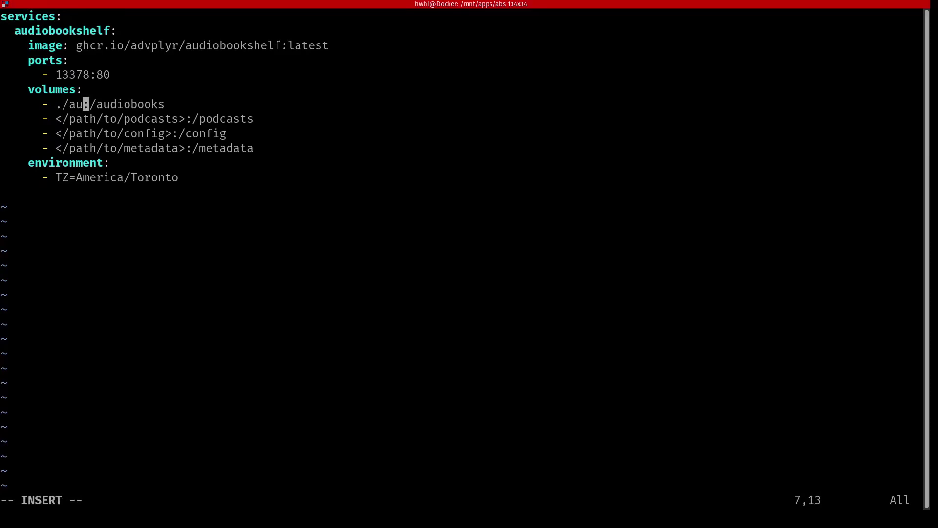
pyautogui.write('ks')
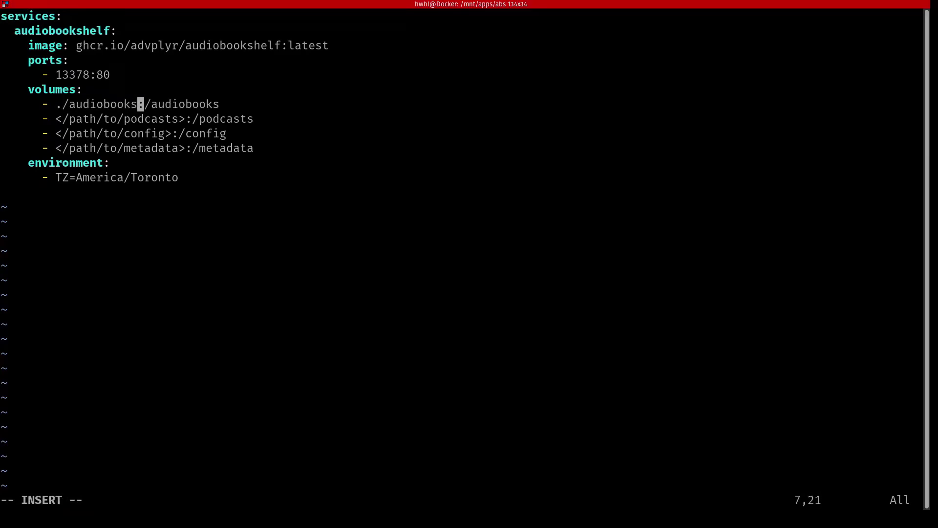
# Set the podcasts, config and metadata volumes to ./podcasts, ./config and ./metadata
pyautogui.press('Escape')
pyautogui.press('j')
pyautogui.press('0')
pyautogui.press('f')
pyautogui.press('less')
pyautogui.press('c')
pyautogui.press('t')
pyautogui.press(':')
pyautogui.write('./')
pyautogui.write('pod')
pyautogui.press('BackSpace')
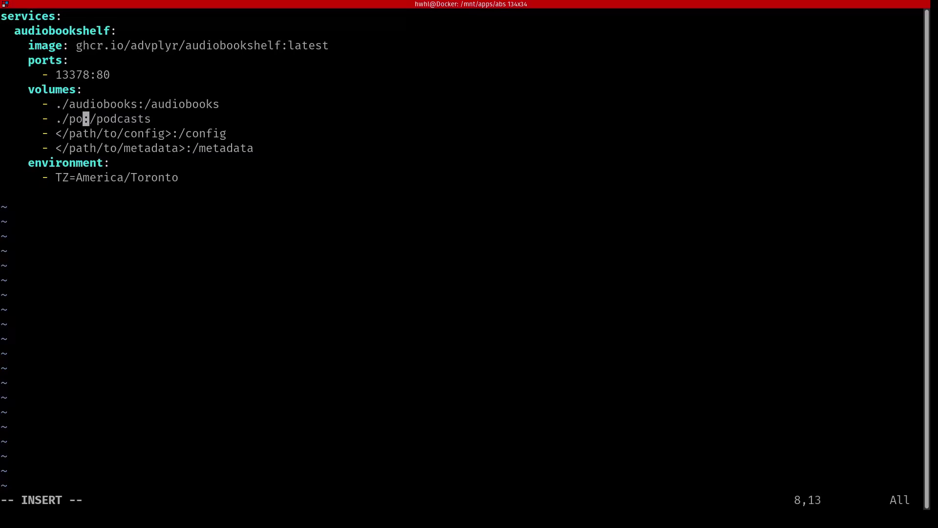
pyautogui.write('dcasts')
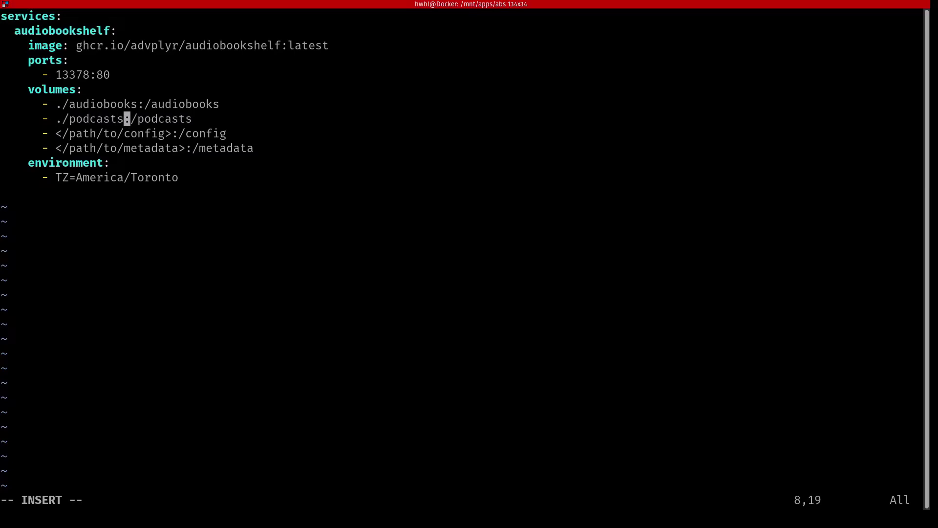
pyautogui.press('Escape')
pyautogui.press('j')
pyautogui.press('0')
pyautogui.press('f')
pyautogui.press('less')
pyautogui.press('c')
pyautogui.press('t')
pyautogui.press(':')
pyautogui.write('./config')
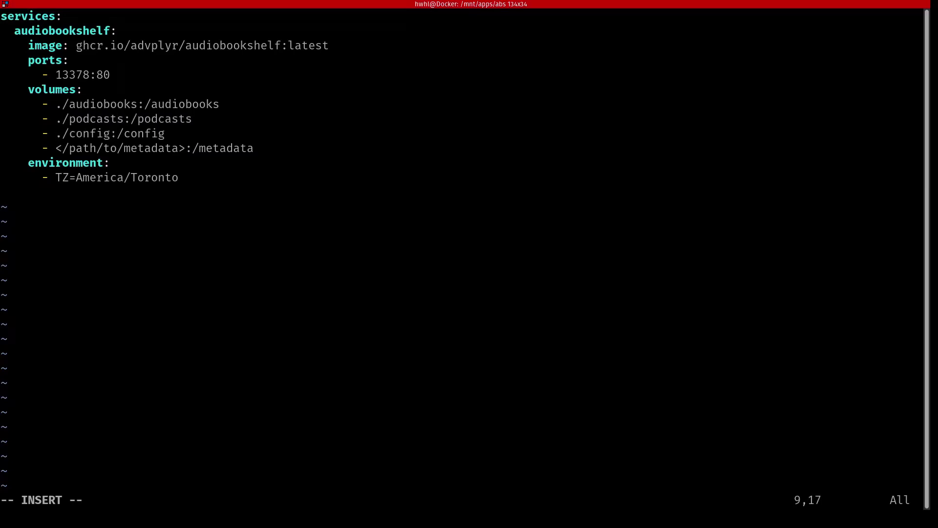
pyautogui.press('Escape')
pyautogui.press('j')
pyautogui.press('0')
pyautogui.press('f')
pyautogui.press('less')
pyautogui.write('ctm./')
pyautogui.press('Escape')
pyautogui.press('f')
pyautogui.press('>')
pyautogui.press('x')
# Change the timezone from America/Toronto to America/Edmonton and enter :wq
pyautogui.press('j')
pyautogui.press('j')
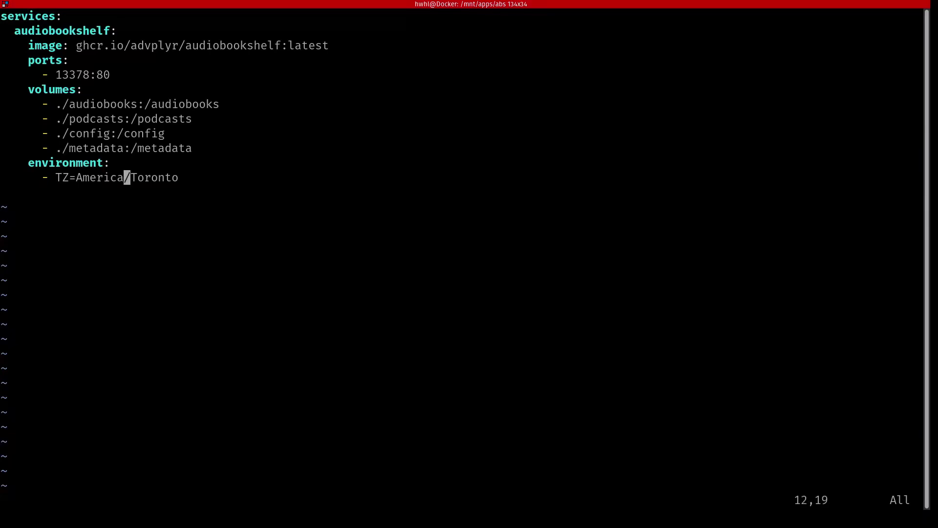
pyautogui.press('h')
pyautogui.press('k')
pyautogui.press('j')
pyautogui.press('l')
pyautogui.press('f')
pyautogui.press('n')
pyautogui.press('$')
pyautogui.press('b')
pyautogui.press('d')
pyautogui.press('$')
pyautogui.write('a/')
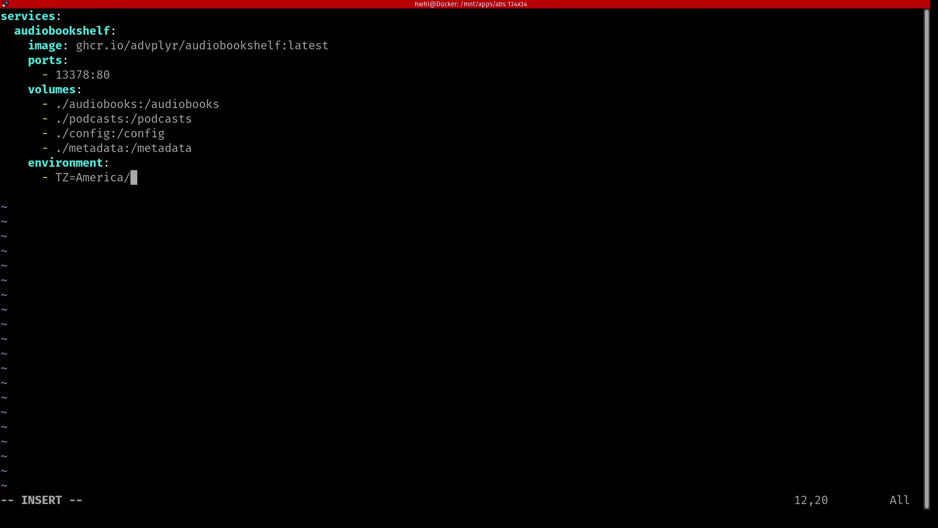
pyautogui.write('Edmonton')
pyautogui.press('Escape')
pyautogui.write(':wq')
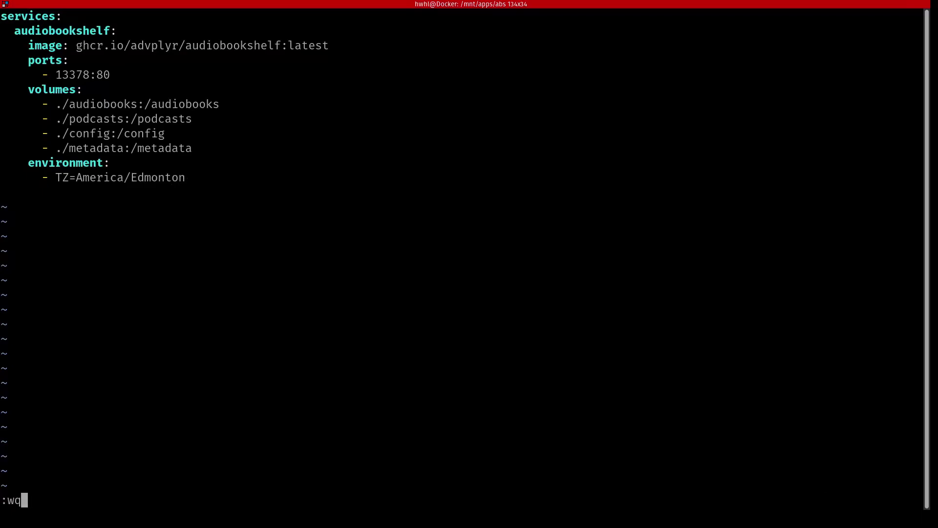
# Save compose.yaml and start the stack in the background with docker compose up -d
pyautogui.press('Return')
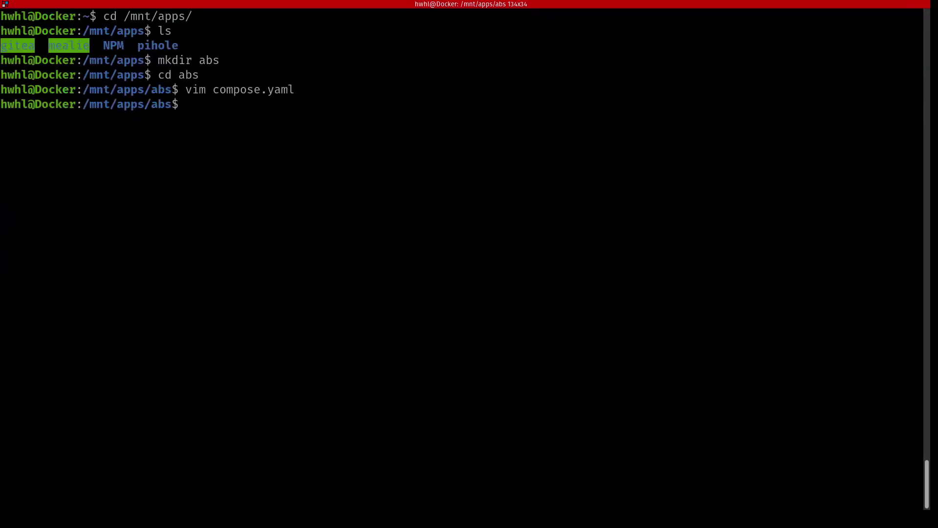
pyautogui.write('docker compose up ')
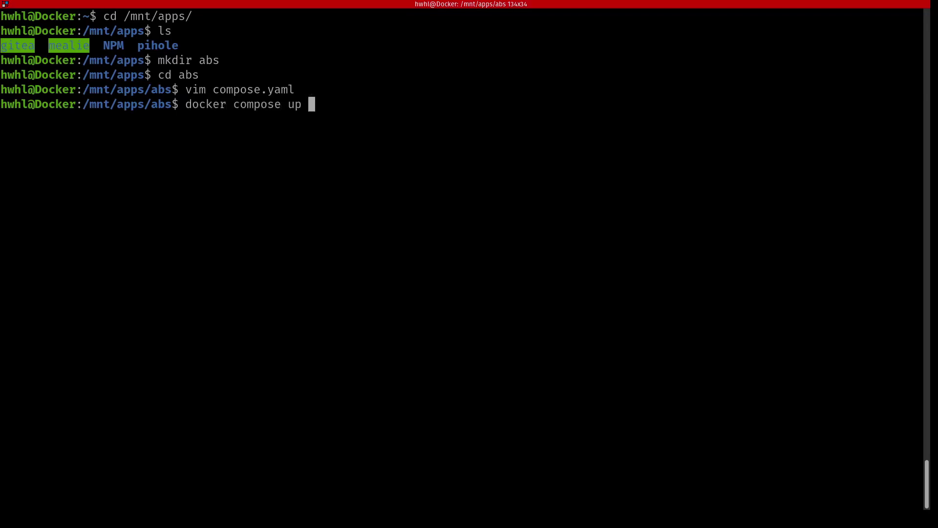
pyautogui.write('-d')
pyautogui.press('Return')
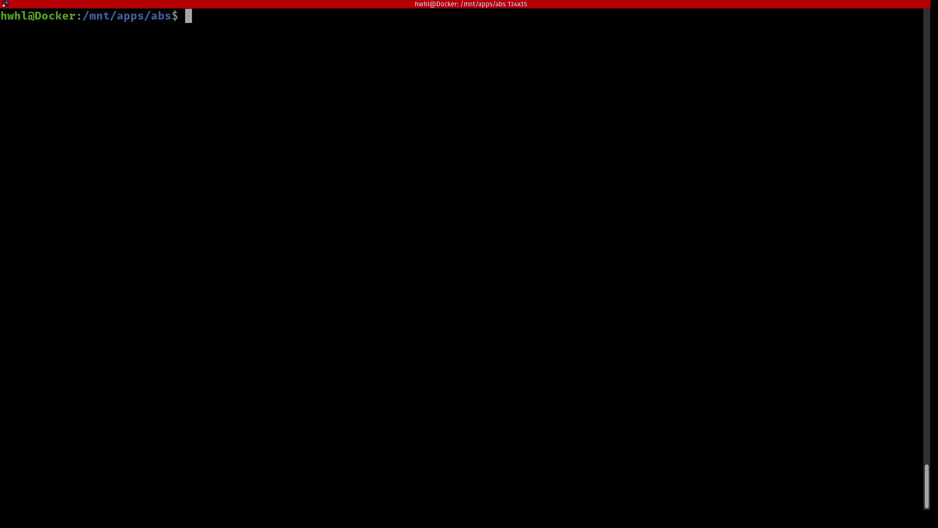
# Reopen compose.yaml and add restart: unless-stopped under the audiobookshelf service
pyautogui.write('vim d')
pyautogui.press('BackSpace')
pyautogui.write('com')
pyautogui.press('Tab')
pyautogui.press('Return')
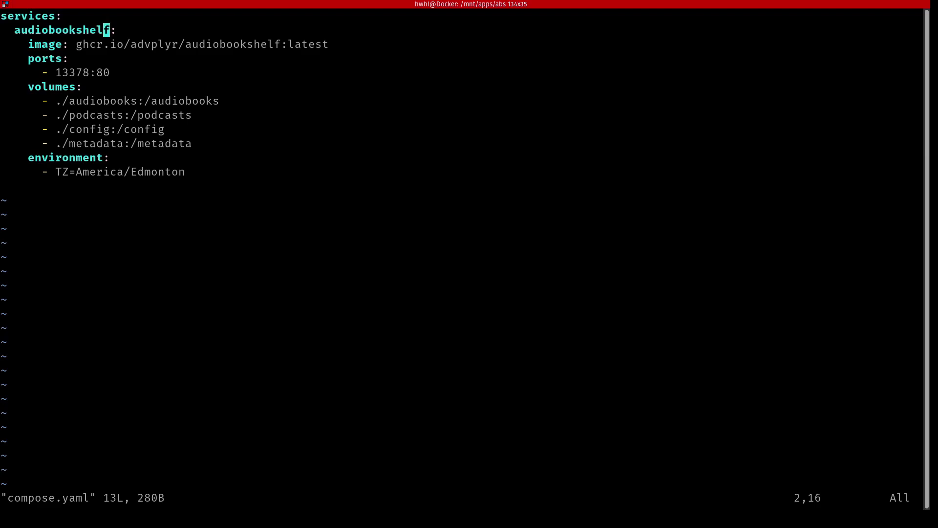
pyautogui.press('A')
pyautogui.press('Return')
pyautogui.write('rest')
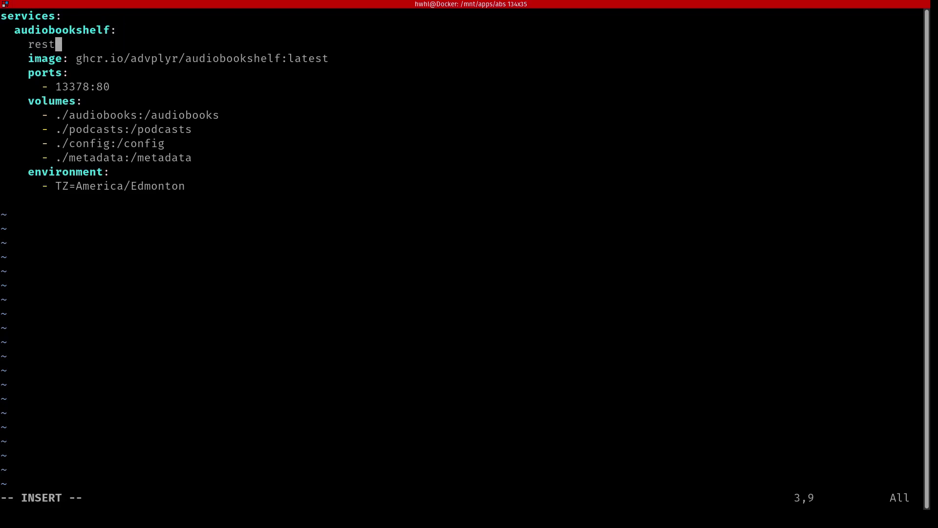
pyautogui.write('art: ')
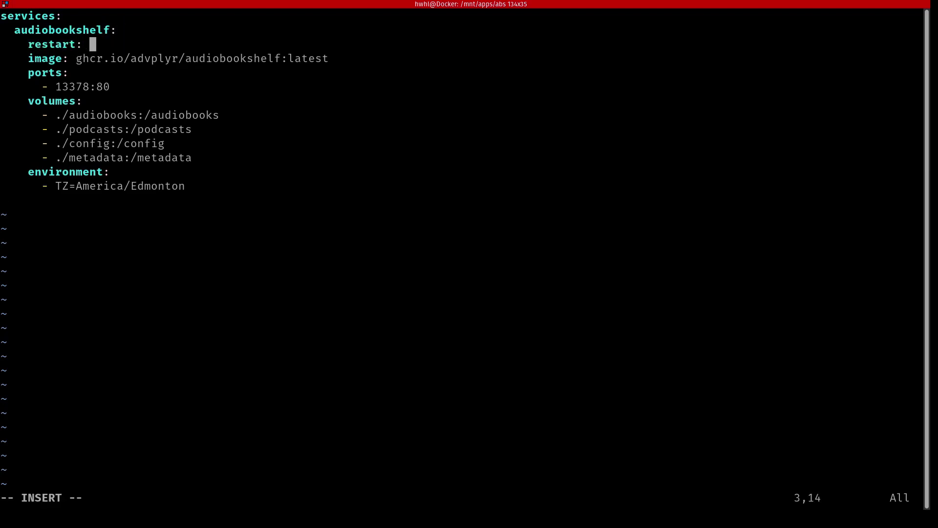
pyautogui.write('unless-stopped')
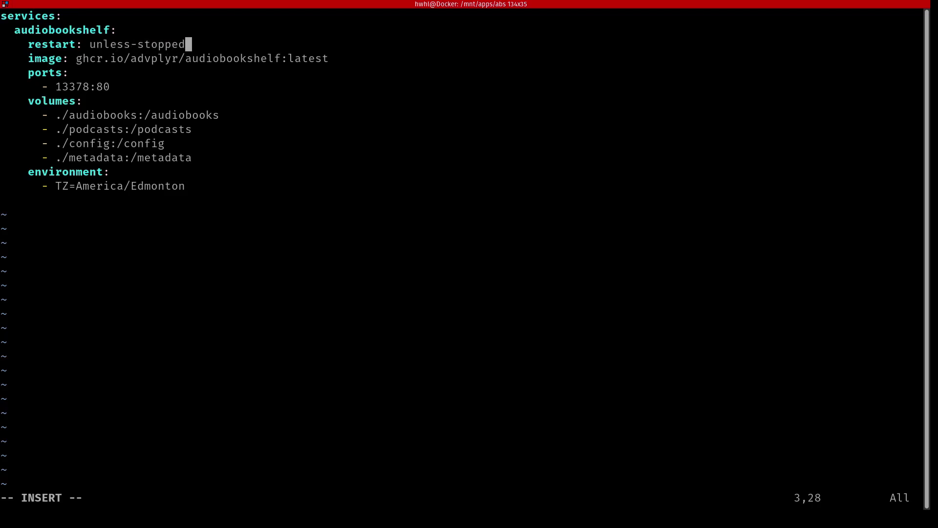
pyautogui.press('Escape')
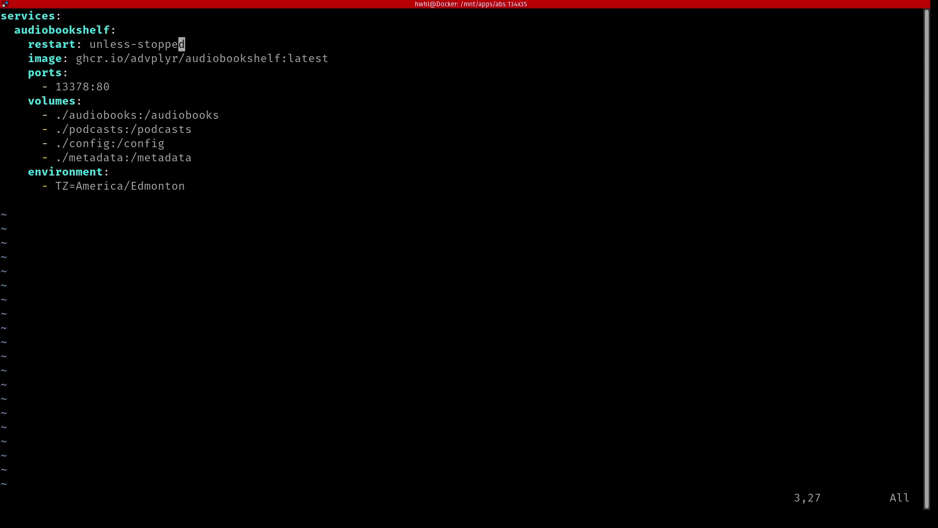
# Save and quit vim, then rerun docker compose up -d to start abs-audiobookshelf-1
pyautogui.write(':w')
pyautogui.press('Return')
pyautogui.write(':q')
pyautogui.press('Return')
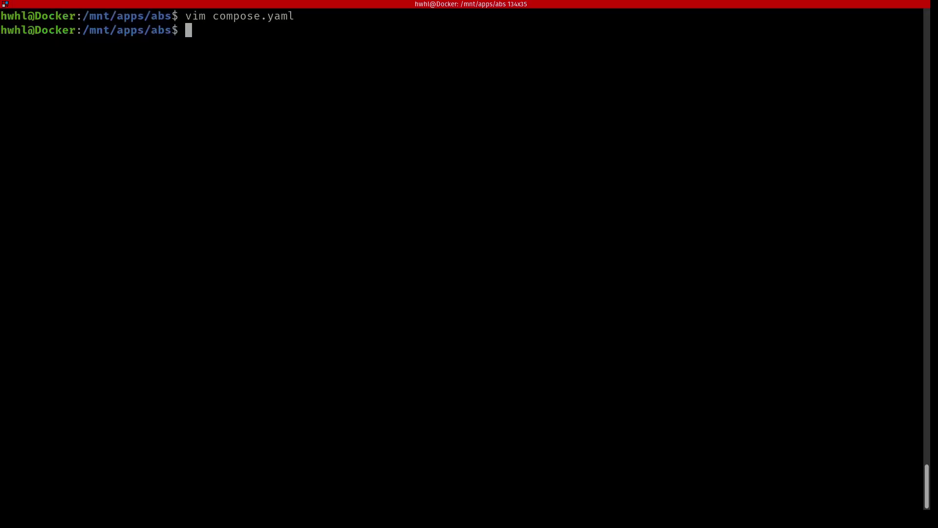
pyautogui.write('docker compose')
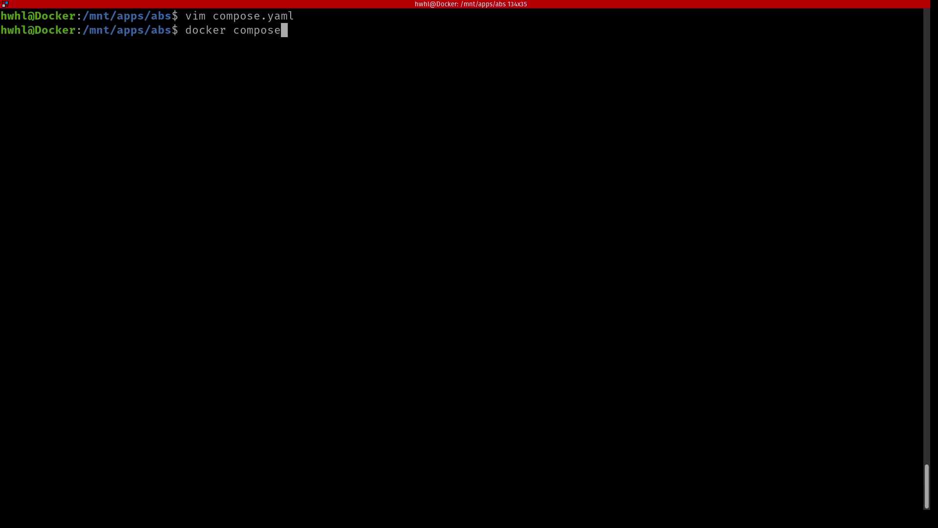
pyautogui.write(' up -d')
pyautogui.press('Return')
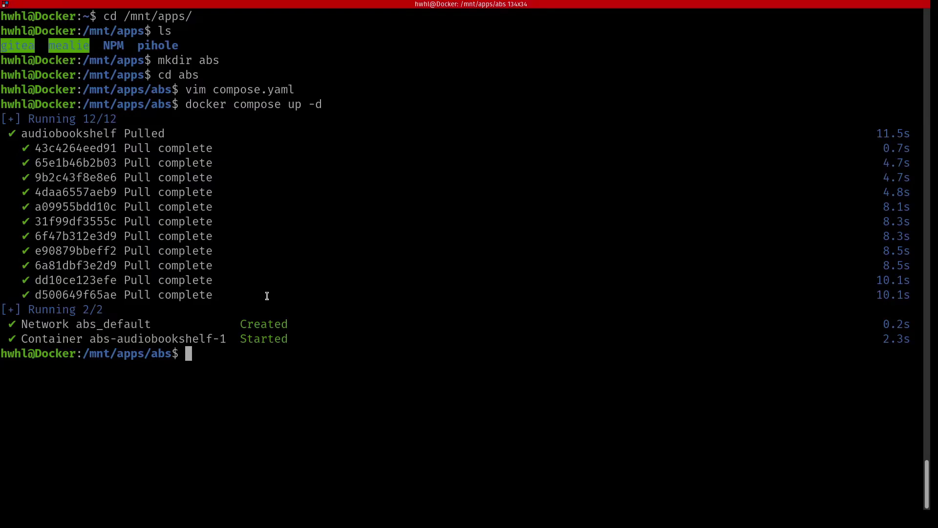
# Open Nginx Proxy Manager at npm.hwhl-demo.xyz in a new browser tab and go to Proxy Hosts
pyautogui.hotkey('alt', 'Tab')
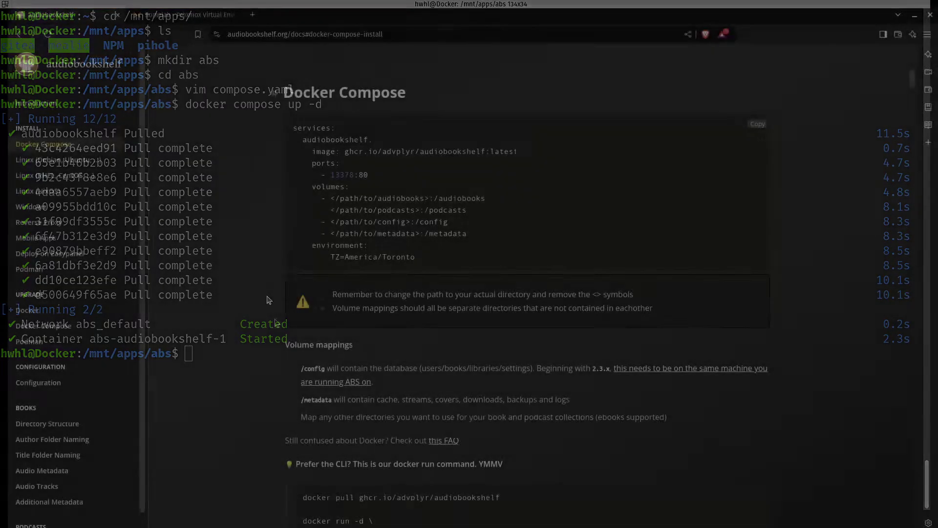
pyautogui.hotkey('ctrl', 't')
pyautogui.write('npm.hwhl-demo.xyz')
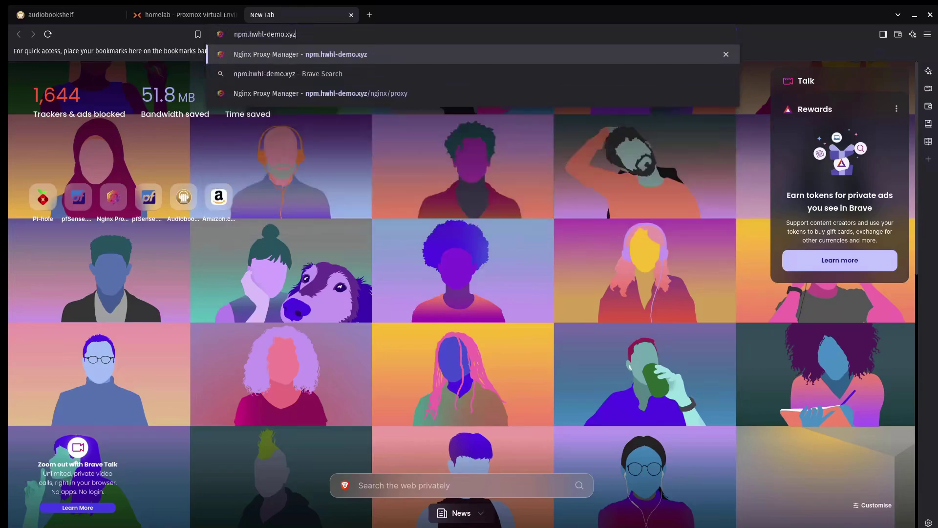
pyautogui.press('Return')
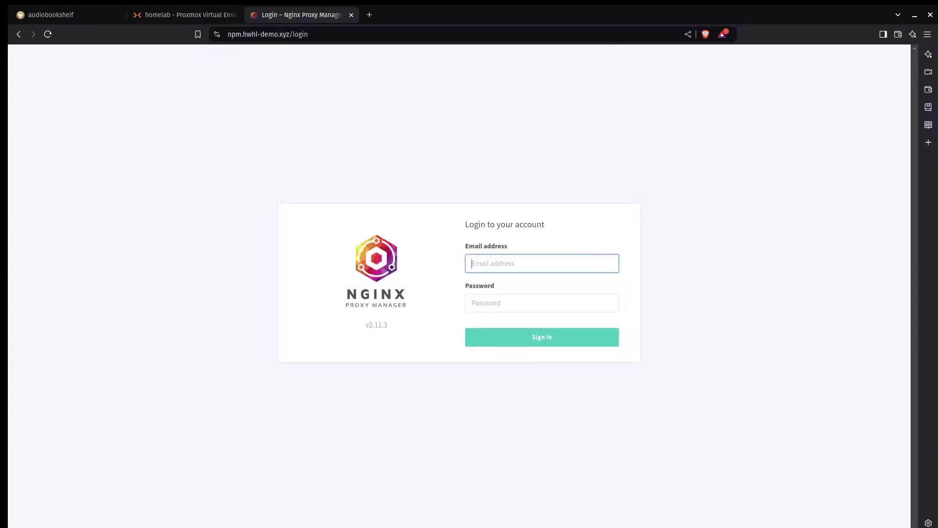
pyautogui.write('hwh')
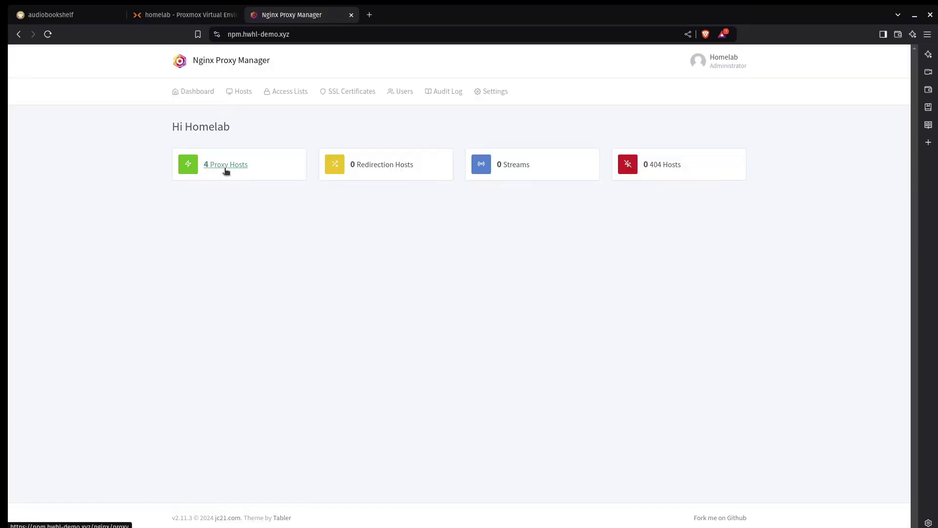
pyautogui.click(225, 172)
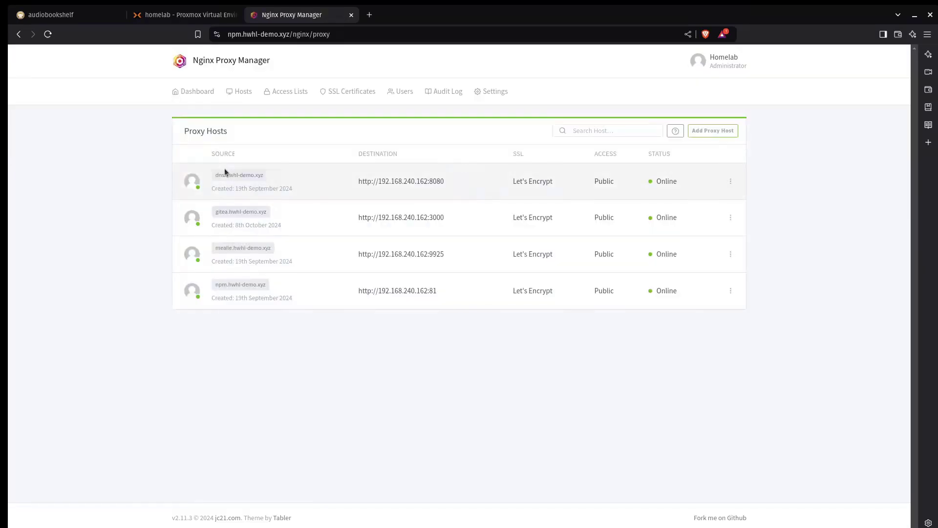
# Add a proxy host abs.hwhl-demo.xyz forwarding to 192.168.240.162:13378 with Websockets Support enabled
pyautogui.click(712, 132)
pyautogui.click(403, 150)
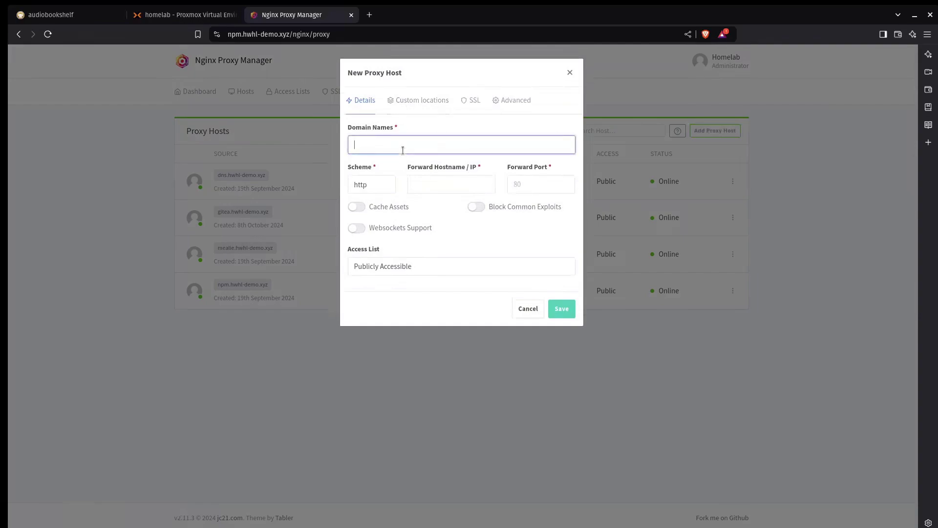
pyautogui.write('abs.hwhl')
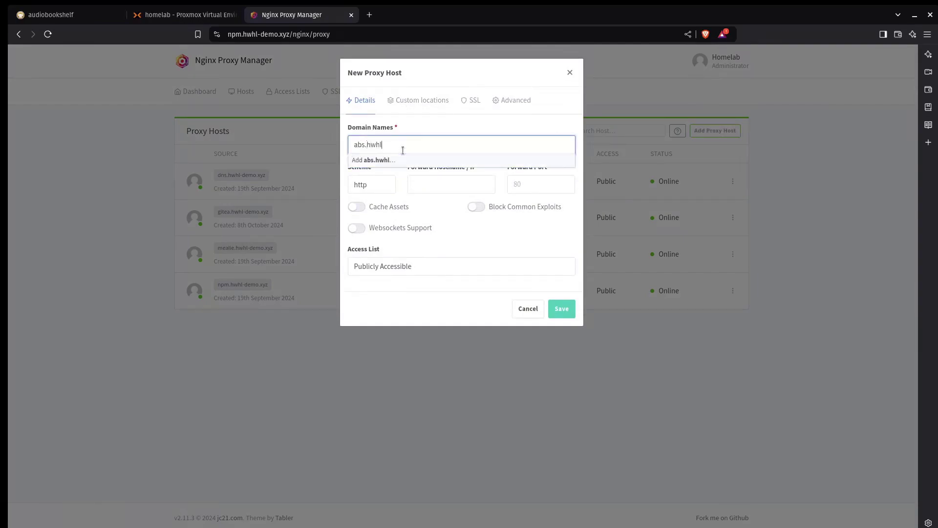
pyautogui.write('-demo.xyz')
pyautogui.press('Return')
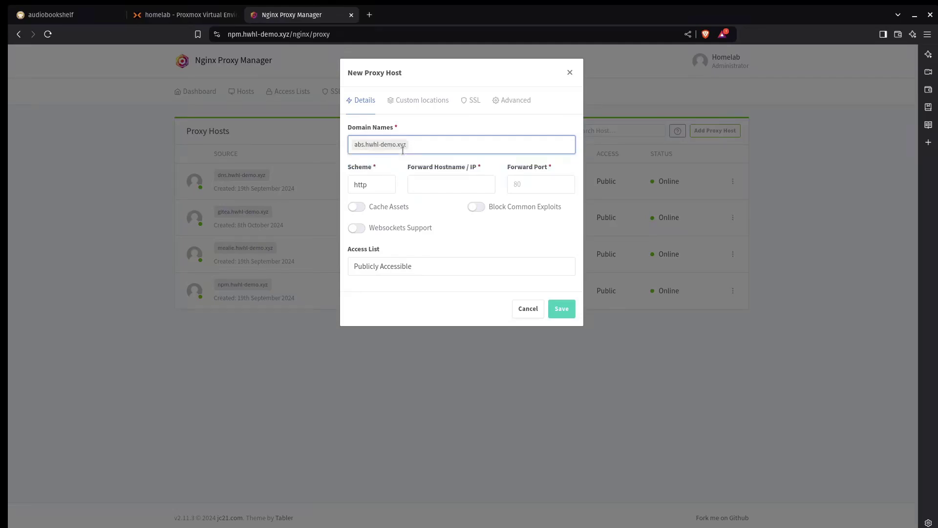
pyautogui.press('Tab')
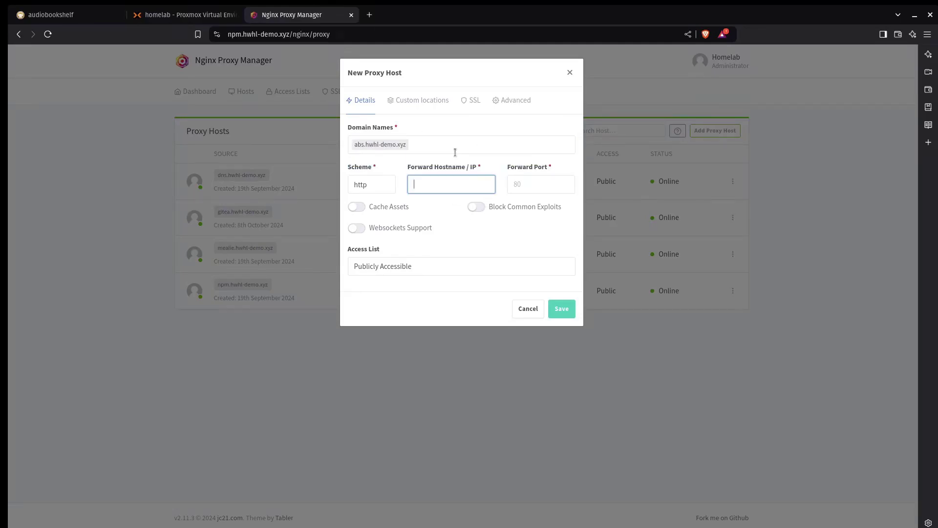
pyautogui.write('192.168.240.162')
pyautogui.click(533, 192)
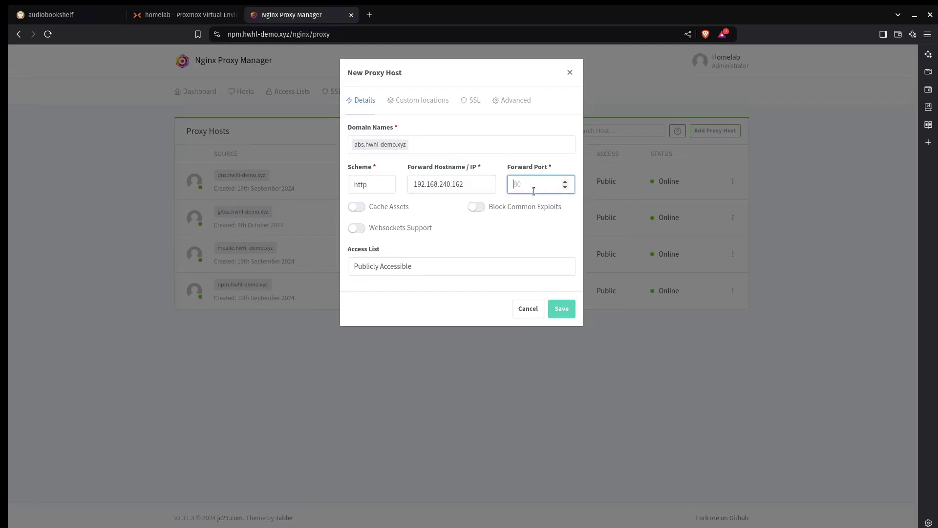
pyautogui.write('13378')
pyautogui.click(357, 228)
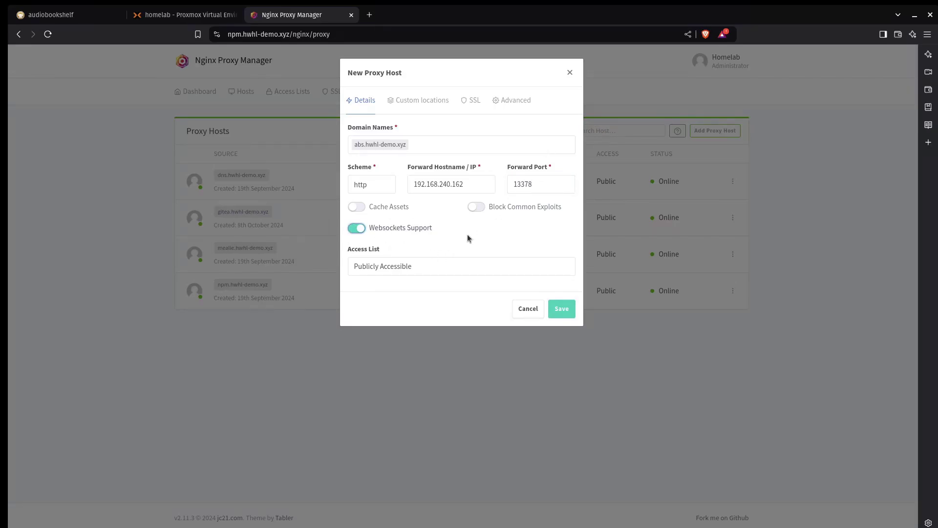
# Give the abs.hwhl-demo.xyz host the *.hwhl-demo.xyz SSL certificate, save it, and open a blank tab
pyautogui.click(476, 100)
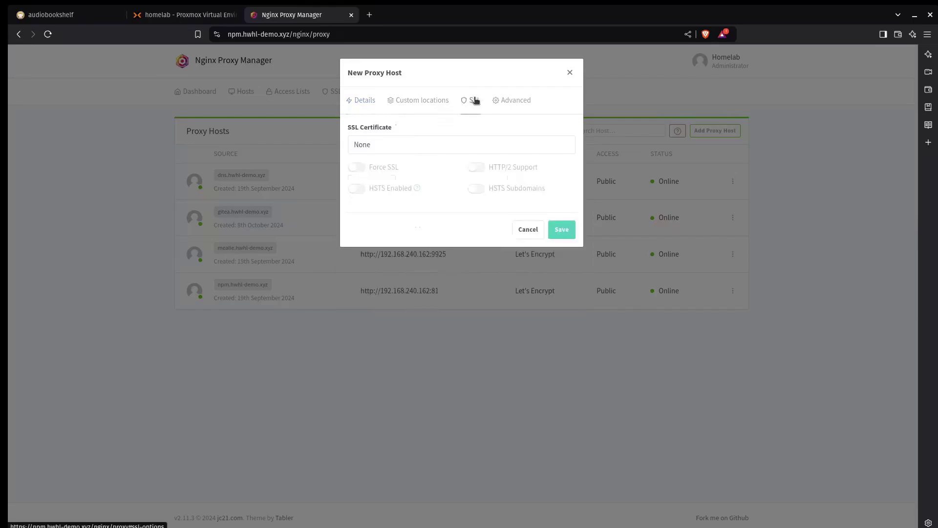
pyautogui.click(467, 148)
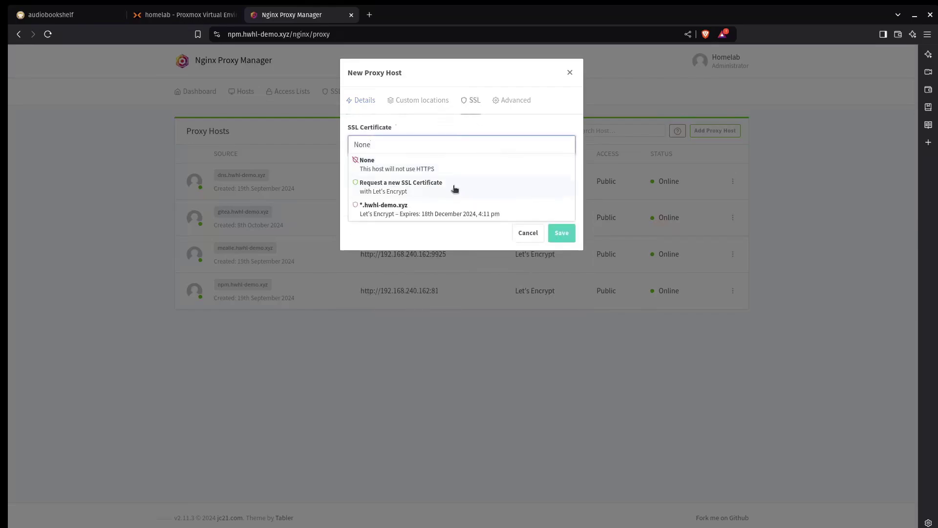
pyautogui.click(443, 216)
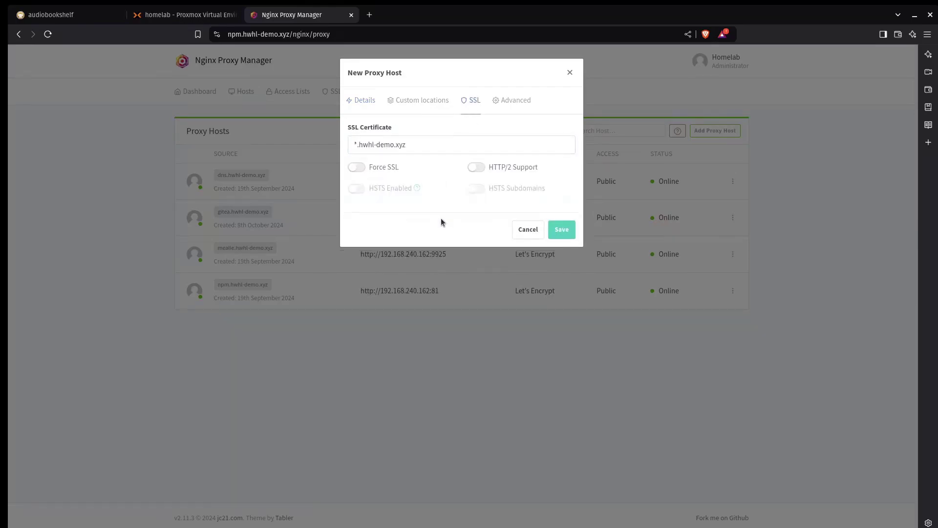
pyautogui.click(566, 232)
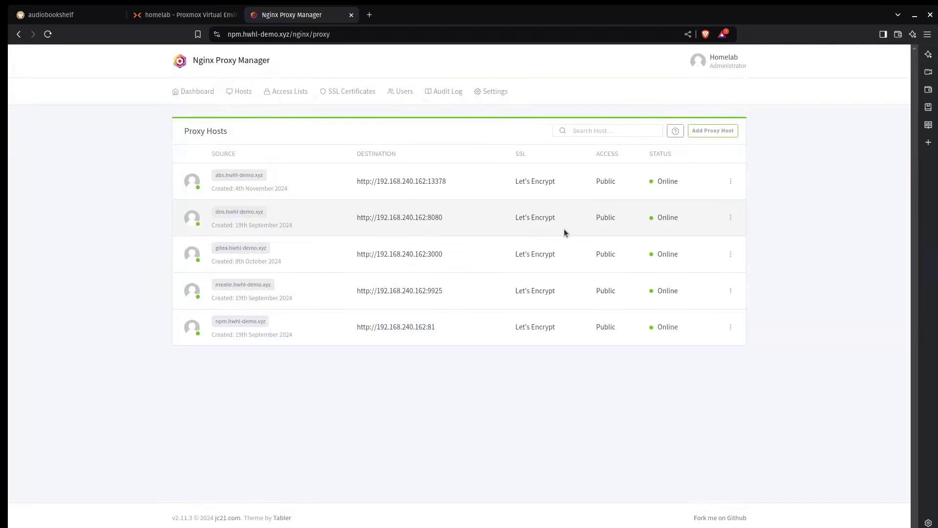
pyautogui.click(370, 15)
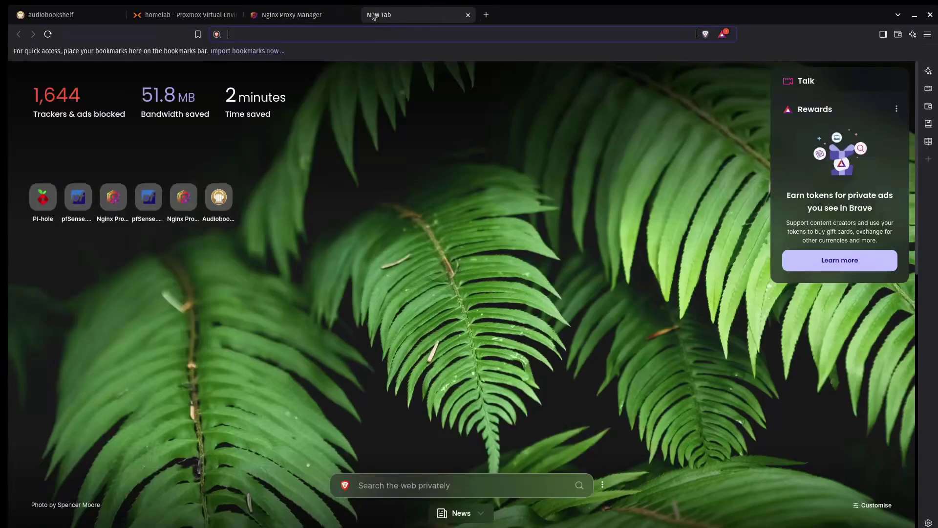
# Load the Pi-hole admin at dns.hwhl-demo.xyz and open Local DNS > CNAME Records
pyautogui.write('dns.hwhl-demo.xyz/admin')
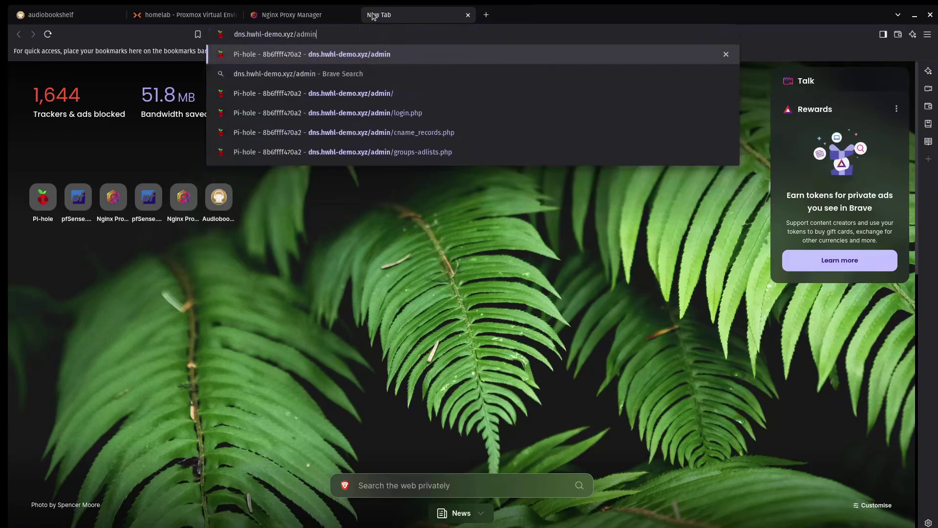
pyautogui.press('Return')
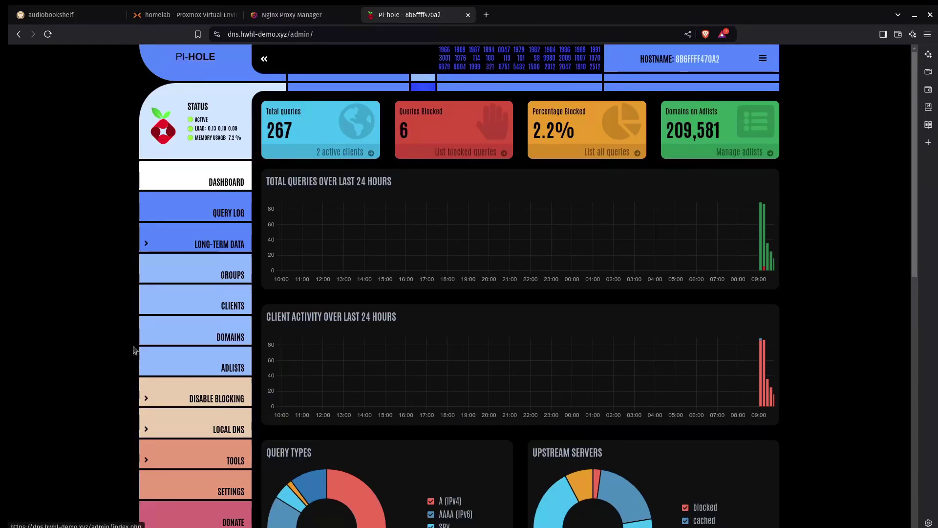
pyautogui.click(210, 430)
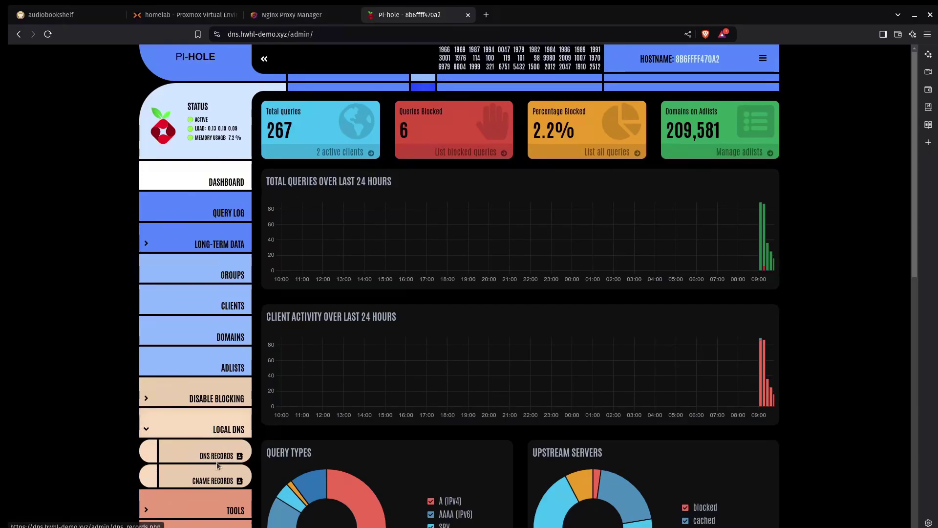
pyautogui.click(215, 479)
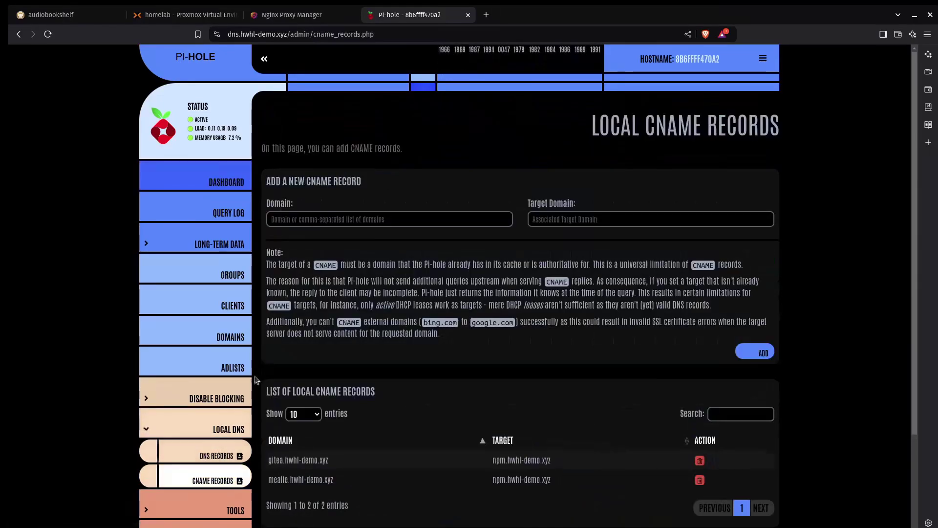
# Add a CNAME record with domain abs.hwhl-demo.xyz and target npm.hwhl-demo.xyz
pyautogui.click(412, 219)
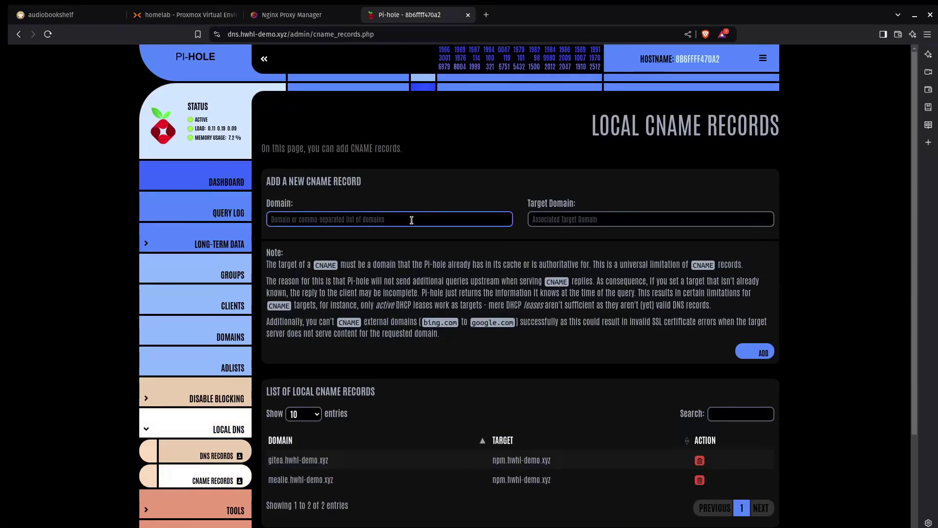
pyautogui.write('an')
pyautogui.write('s')
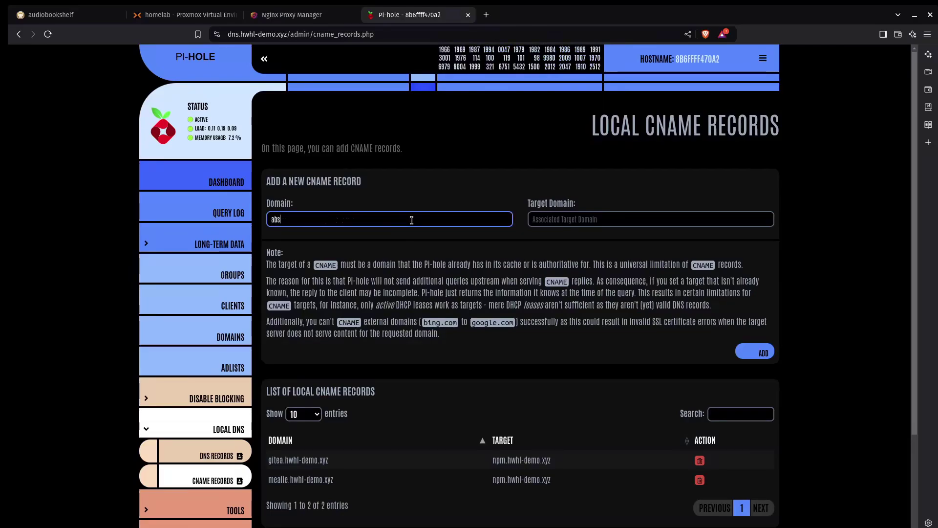
pyautogui.write('.hwhl')
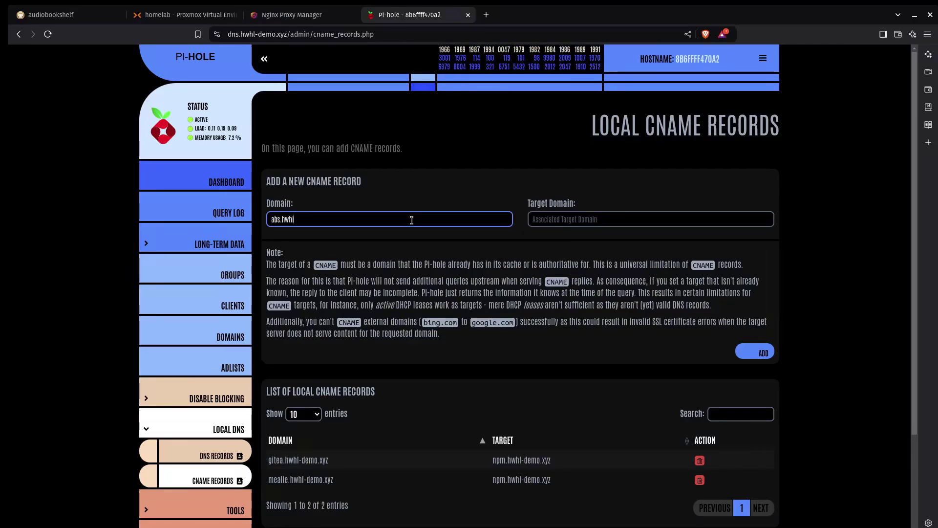
pyautogui.write('-demo.xyz')
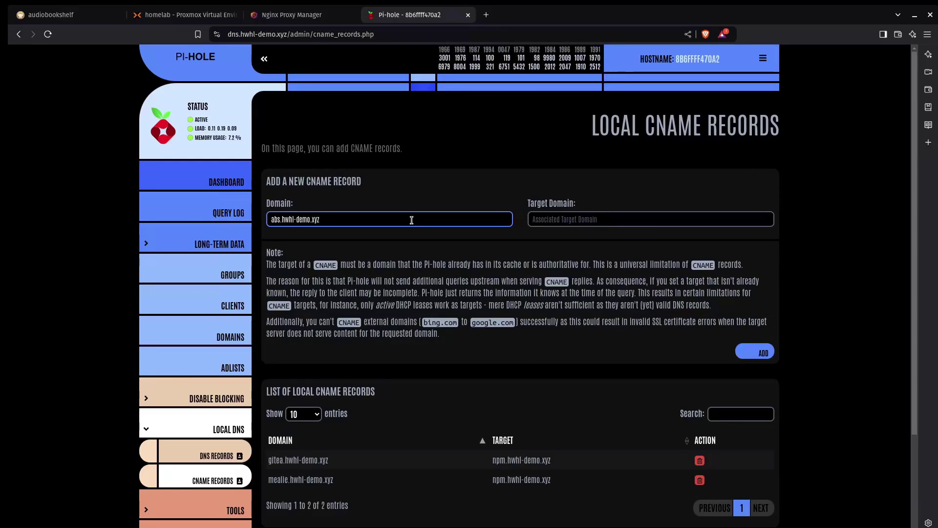
pyautogui.press('Tab')
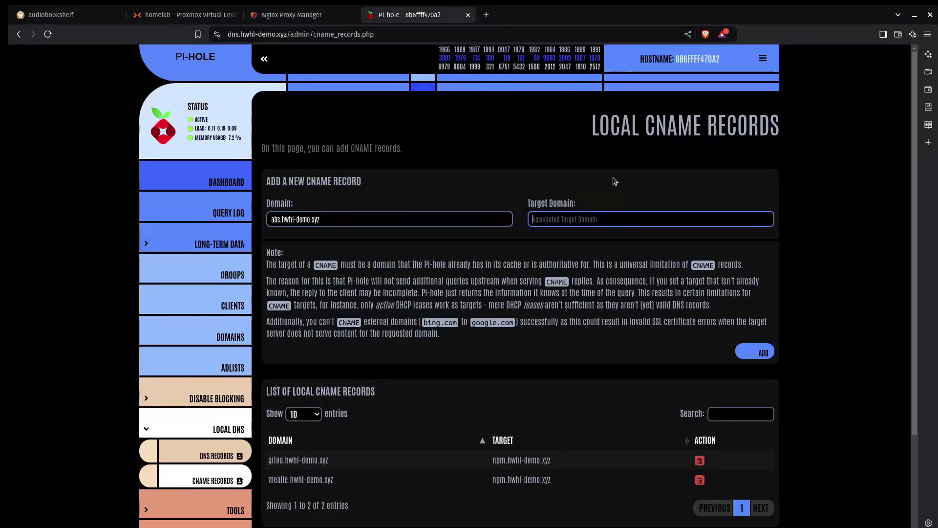
pyautogui.write('npm.h')
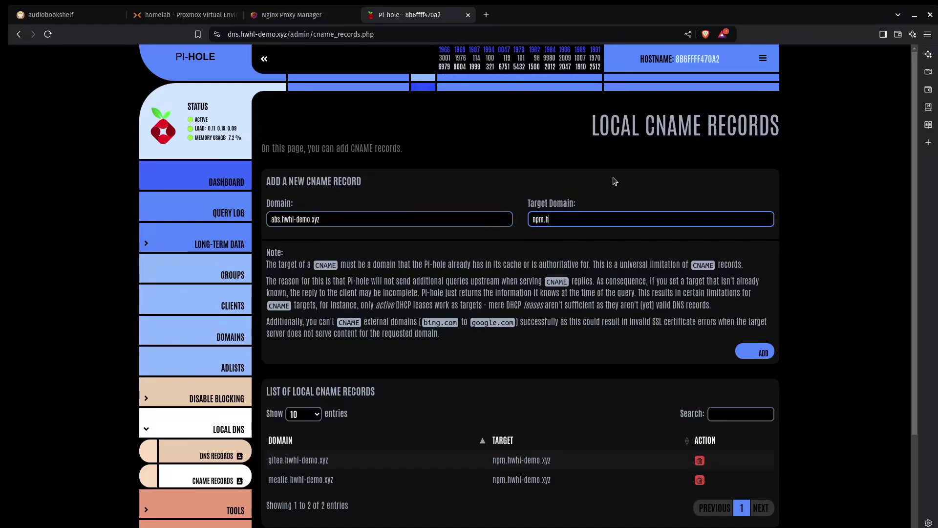
pyautogui.write('whl-demo')
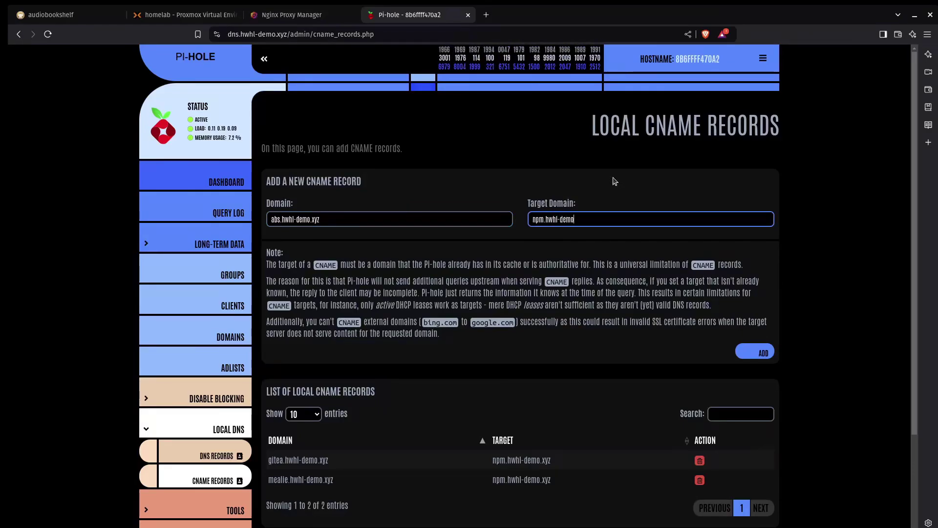
pyautogui.write('.xyz')
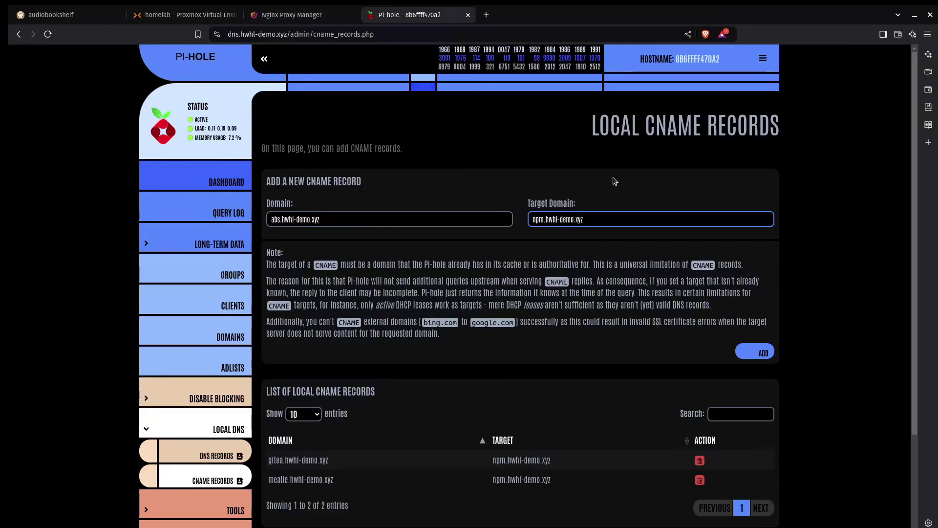
pyautogui.click(759, 353)
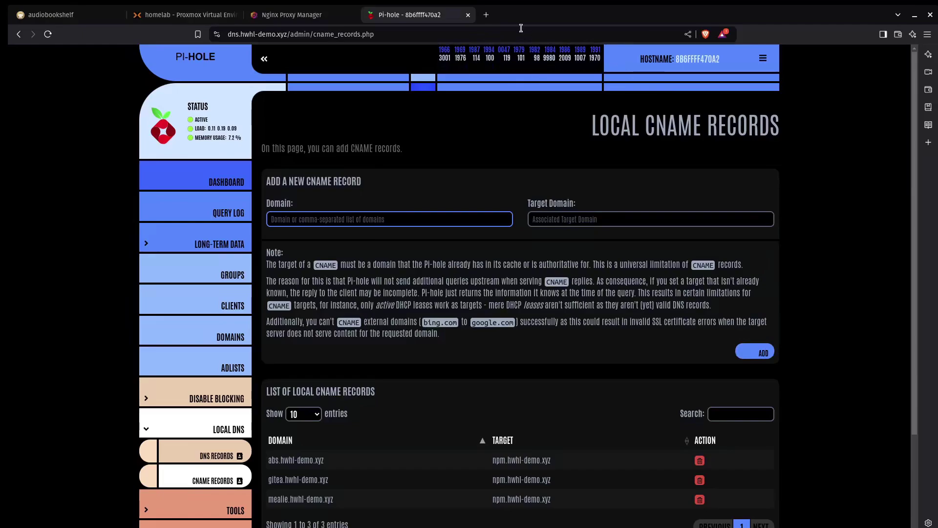
# Load abs.hwhl-demo.xyz in a new tab to reach Audiobookshelf's initial server setup
pyautogui.click(487, 15)
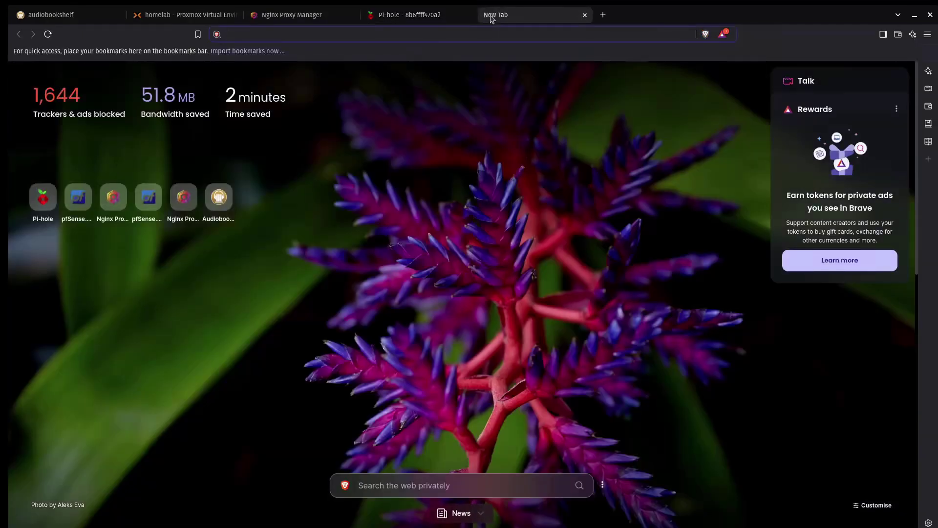
pyautogui.write('abs.hwhl')
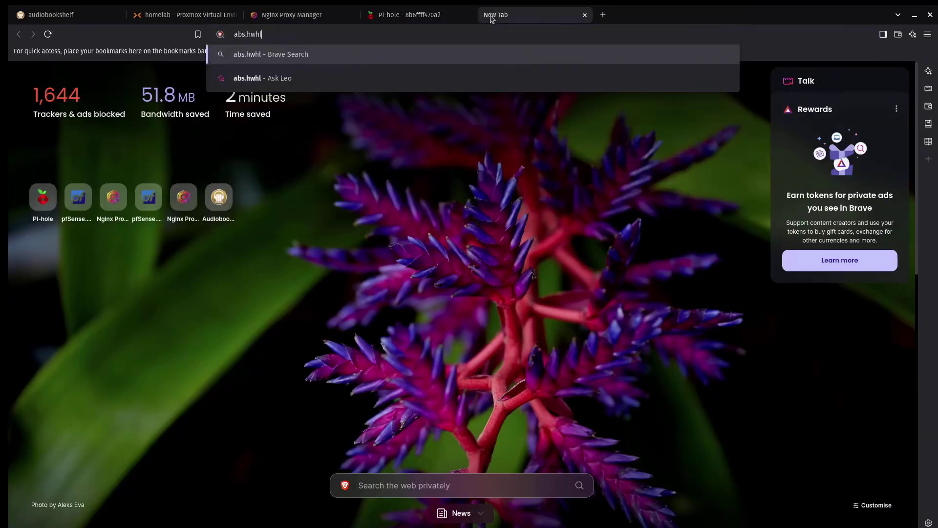
pyautogui.write('-demo.')
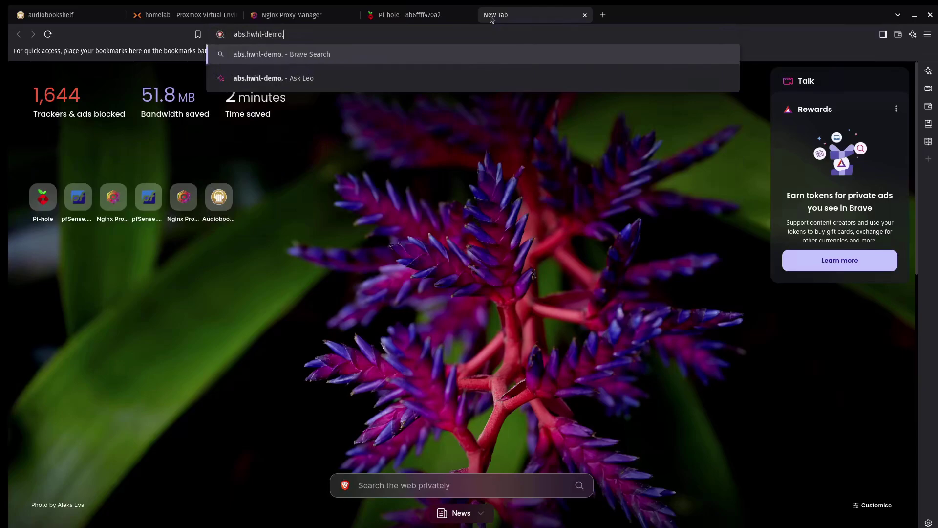
pyautogui.write('xyz')
pyautogui.press('Return')
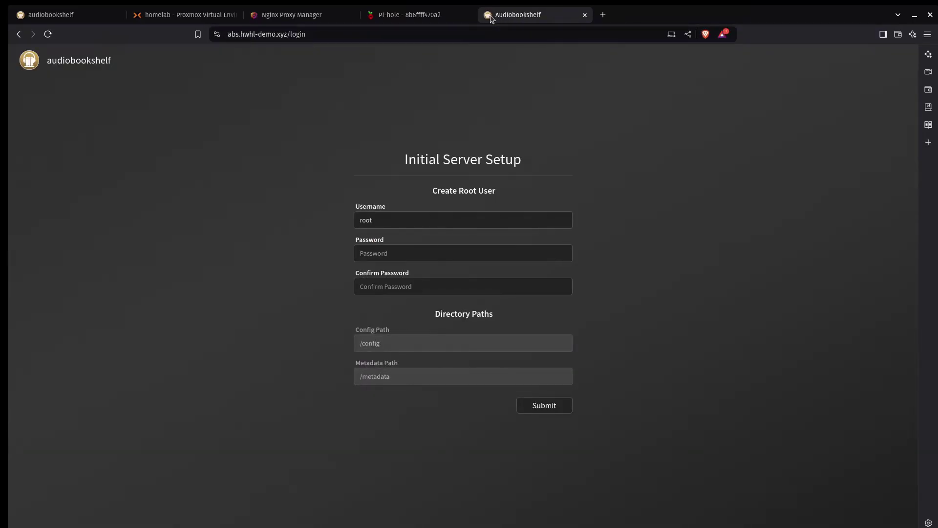
# Replace the default root username and enter the chosen password in both password fields
pyautogui.click(426, 223)
pyautogui.press('BackSpace')
pyautogui.press('BackSpace')
pyautogui.press('BackSpace')
pyautogui.press('BackSpace')
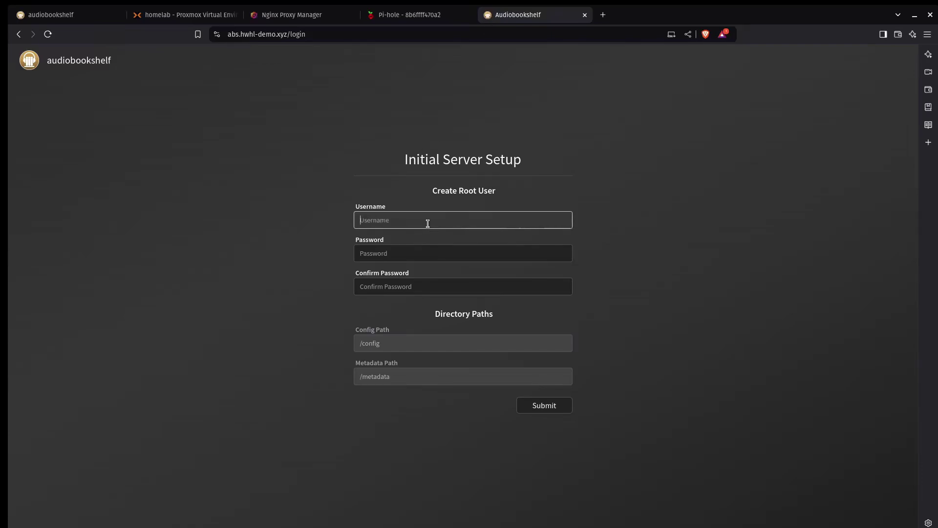
pyautogui.write('hwhl')
pyautogui.press('Tab')
pyautogui.write('p')
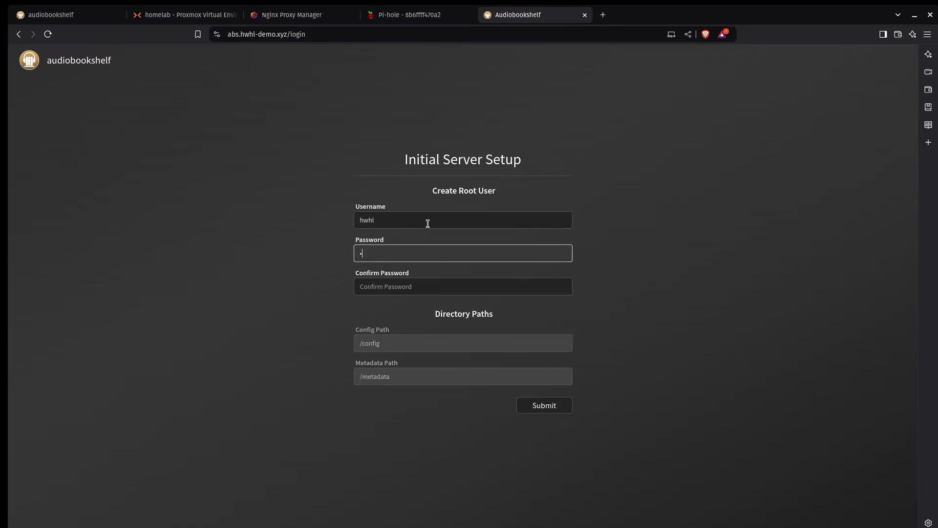
pyautogui.write('assword')
pyautogui.press('Tab')
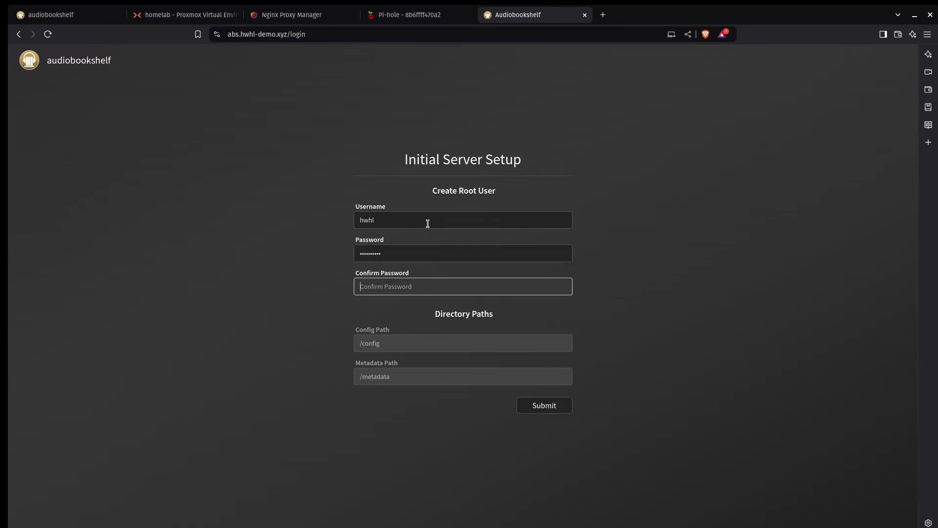
pyautogui.write('passwor')
# Submit the root user setup, then log in with the new username and password
pyautogui.click(549, 409)
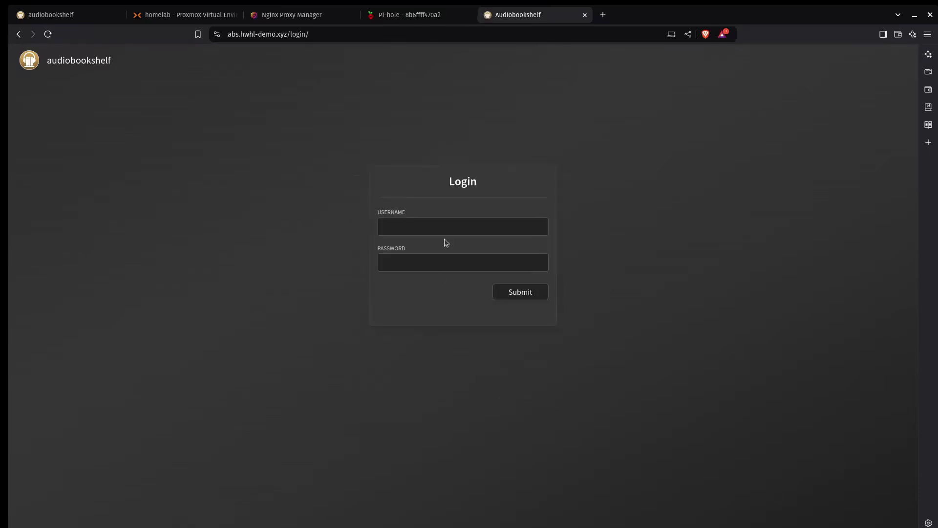
pyautogui.click(446, 233)
pyautogui.write('hwhl')
pyautogui.press('Tab')
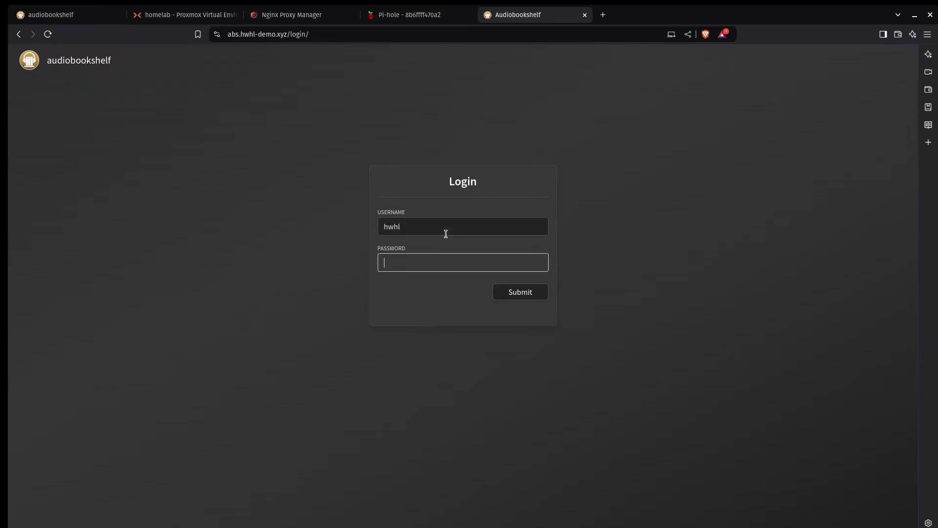
pyautogui.write('••••••••••')
pyautogui.press('Return')
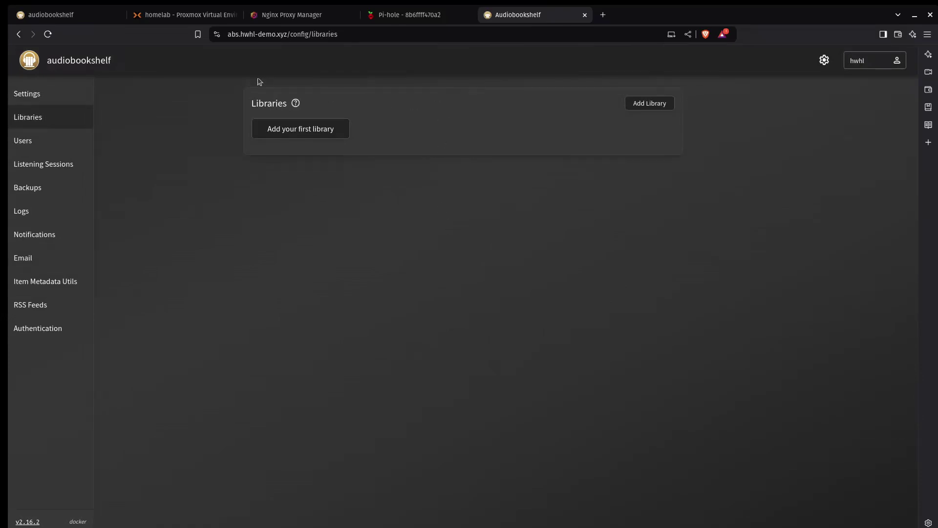
# Add a first library named Audiobooks using the /audiobooks server folder
pyautogui.click(325, 132)
pyautogui.click(403, 242)
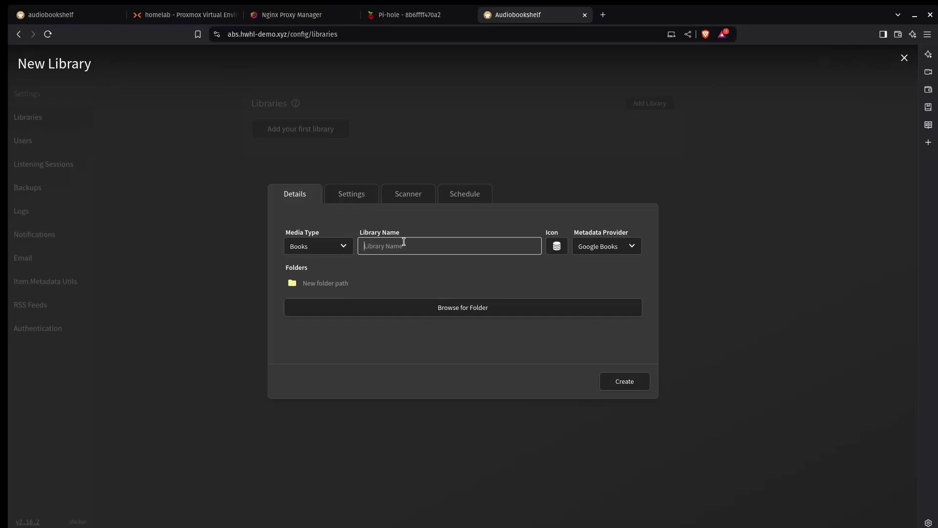
pyautogui.write('Audiobooks')
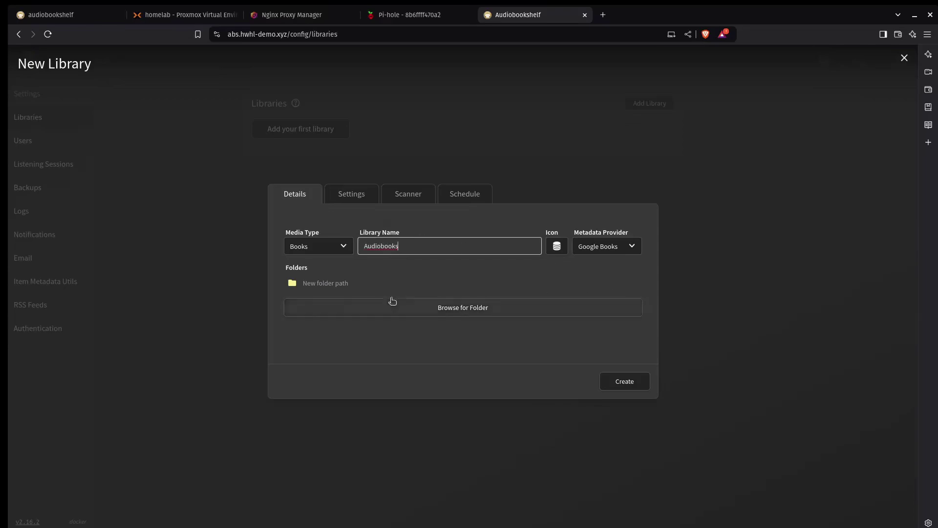
pyautogui.click(433, 310)
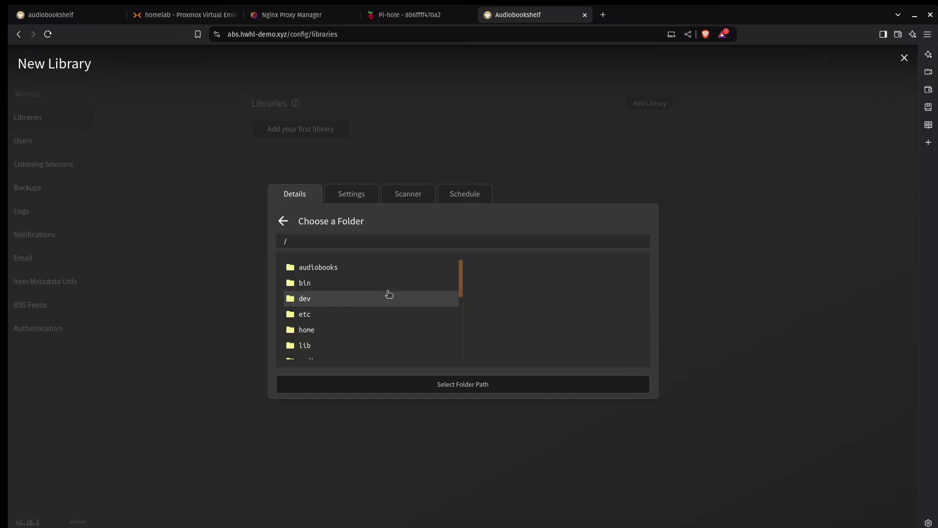
pyautogui.click(335, 267)
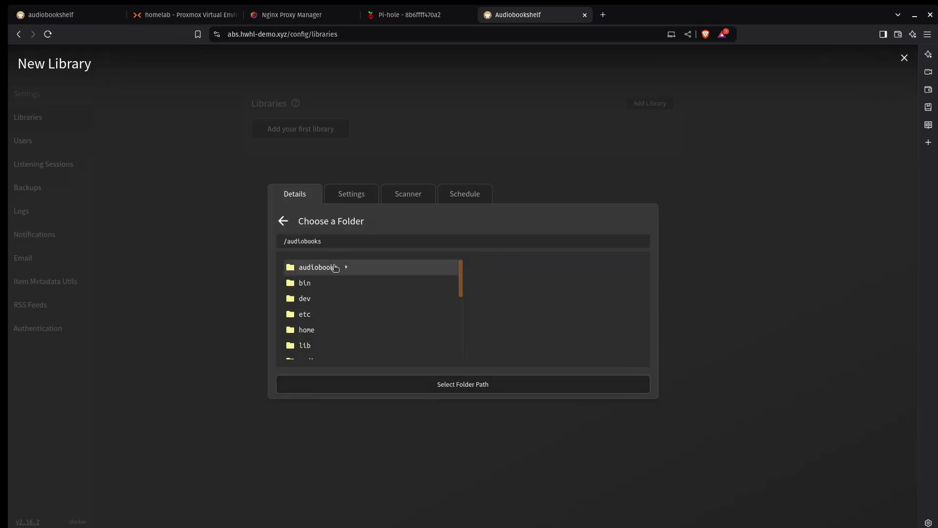
pyautogui.click(481, 383)
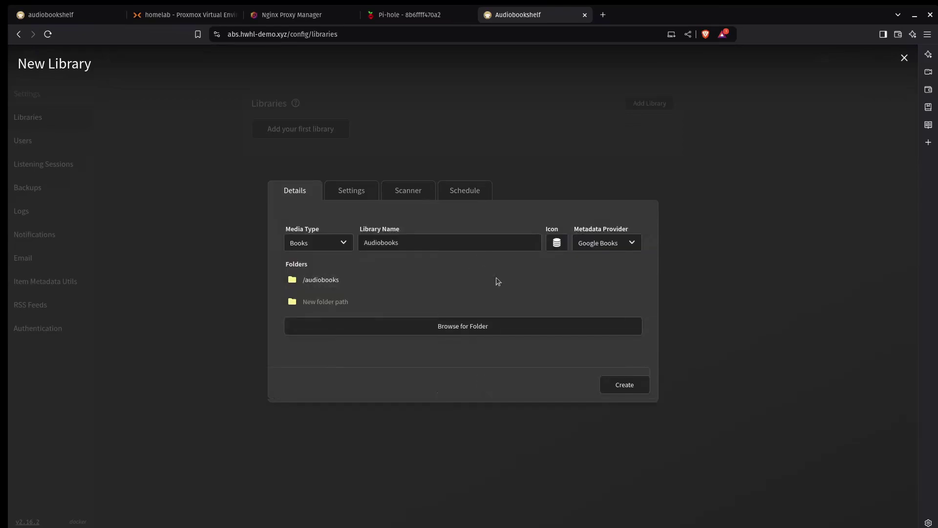
pyautogui.click(621, 387)
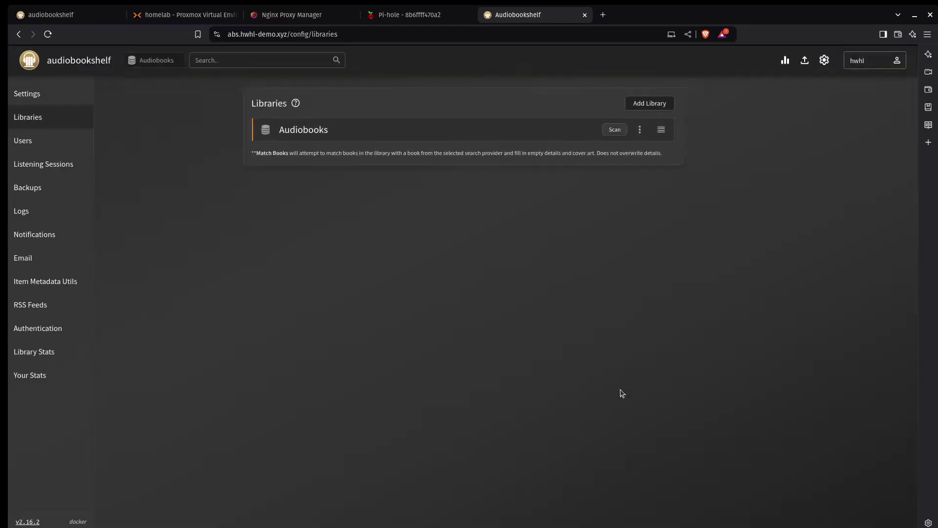
# Add a Podcasts-type library named Podcasts using the /podcasts server folder
pyautogui.click(654, 102)
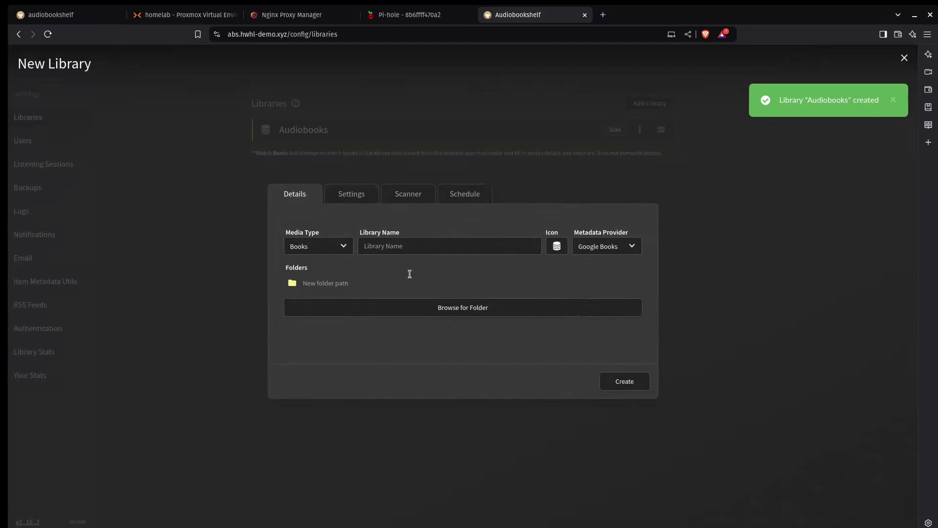
pyautogui.click(335, 250)
pyautogui.click(326, 283)
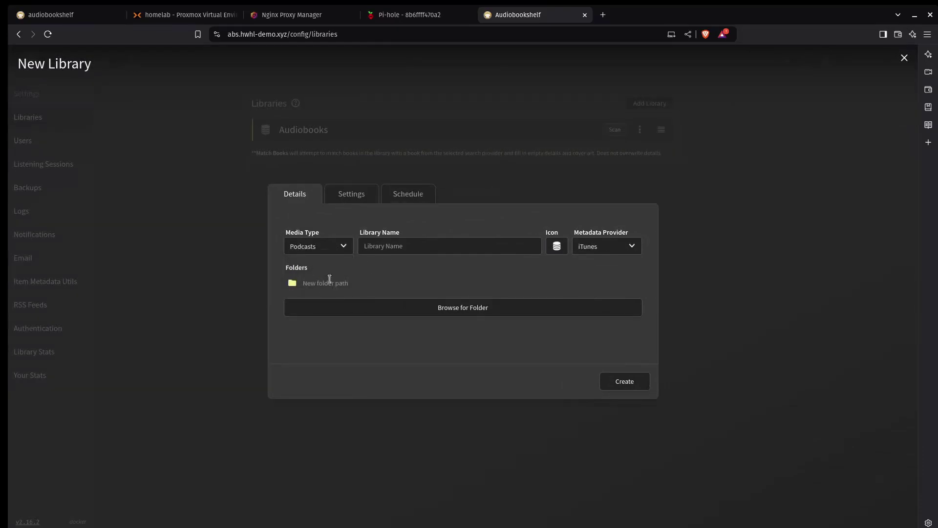
pyautogui.click(408, 246)
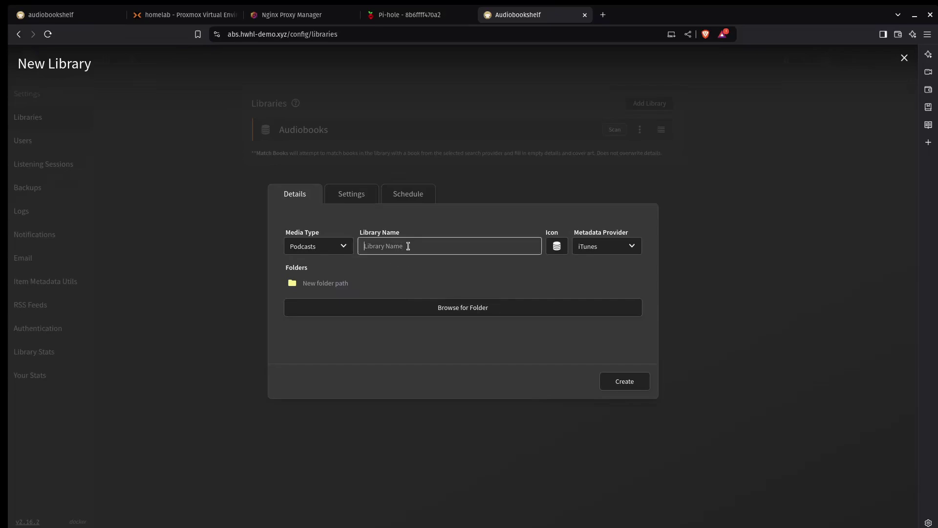
pyautogui.write('Podcasts')
pyautogui.click(464, 316)
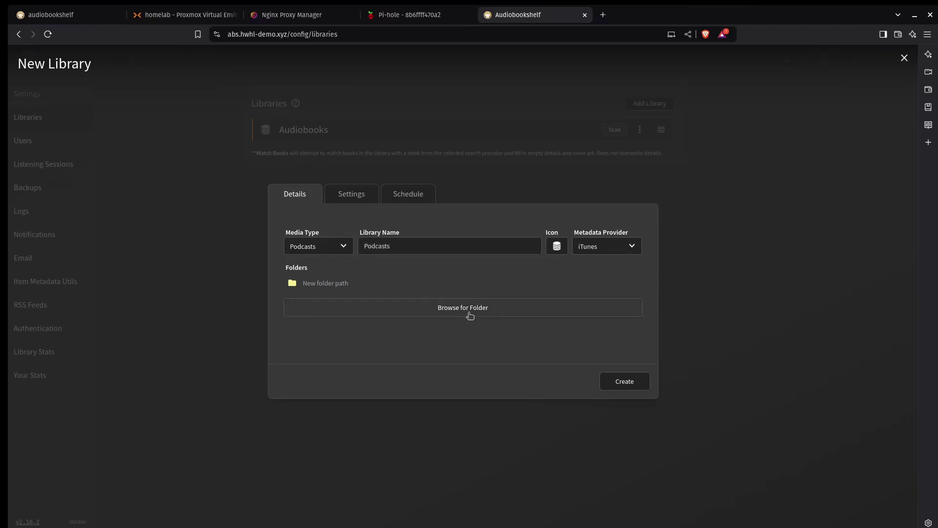
pyautogui.scroll(-3, 375, 337)
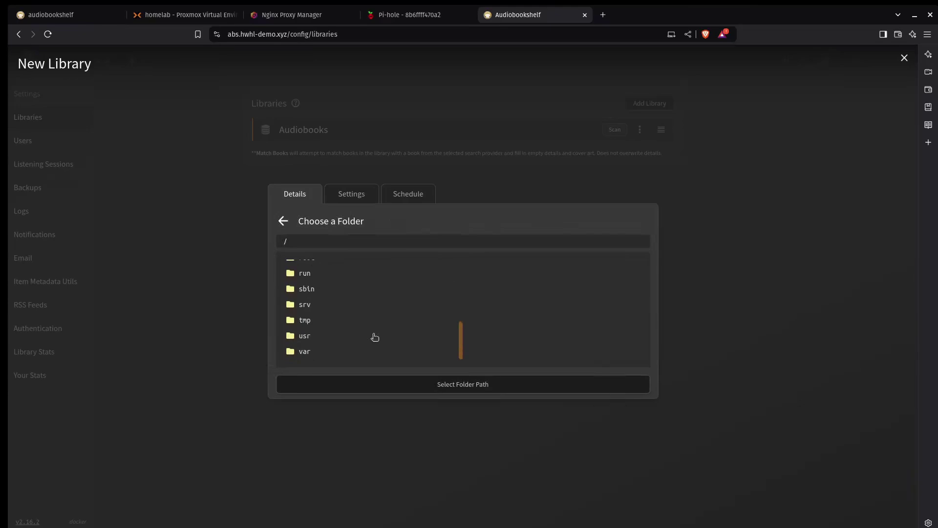
pyautogui.click(341, 299)
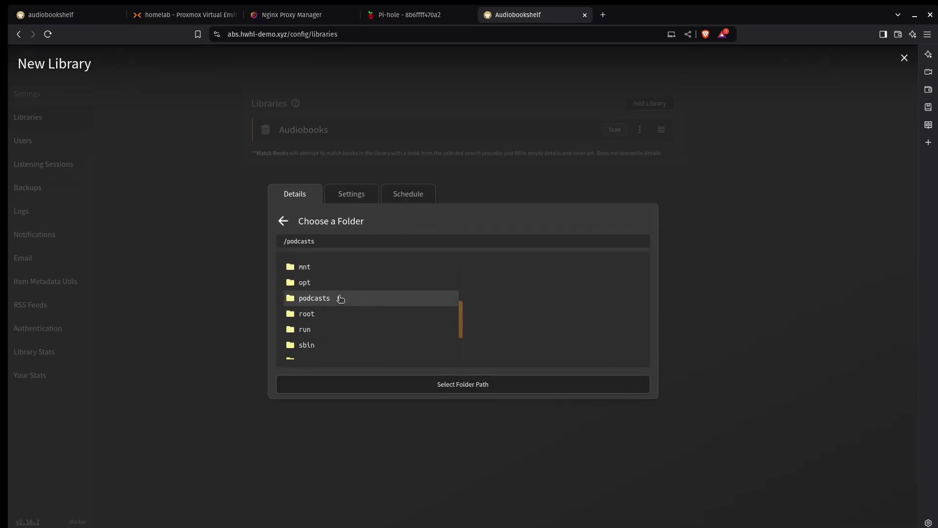
pyautogui.click(471, 385)
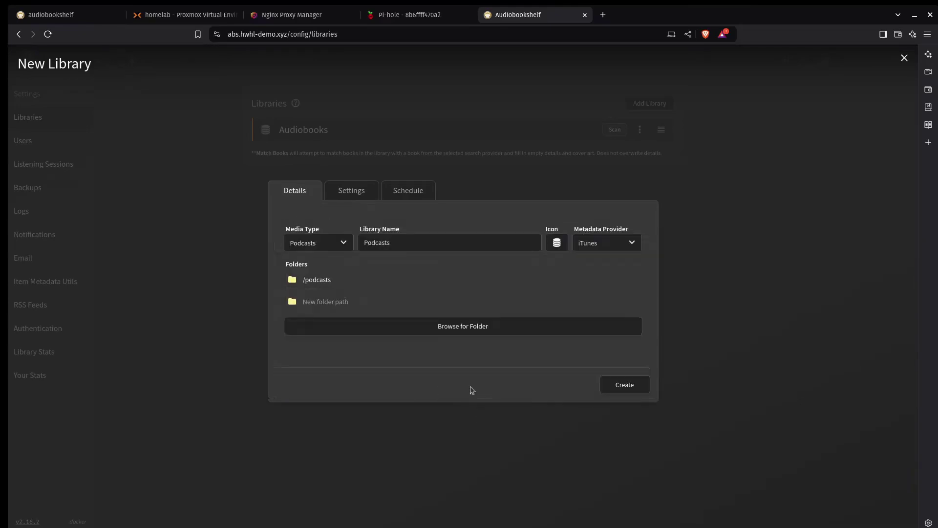
pyautogui.click(630, 387)
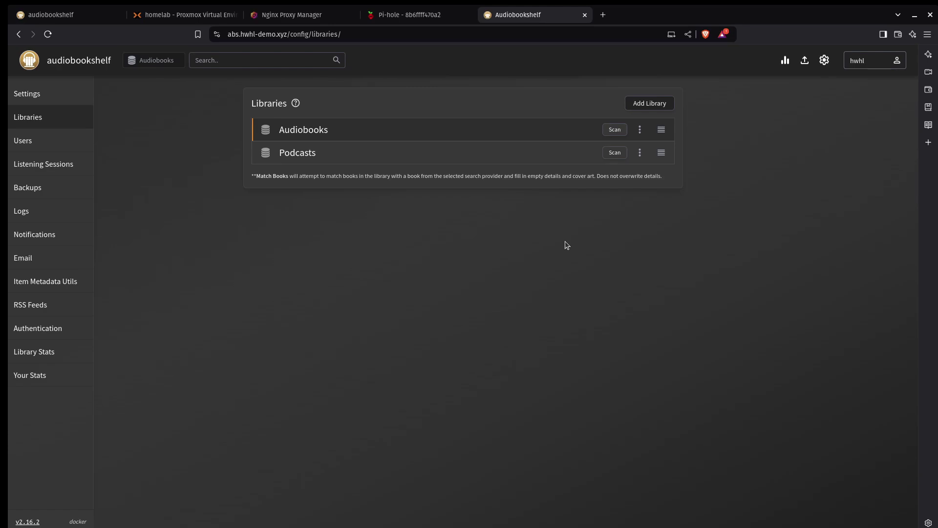
# Open 192.168.240.161 in a new browser tab
pyautogui.click(604, 15)
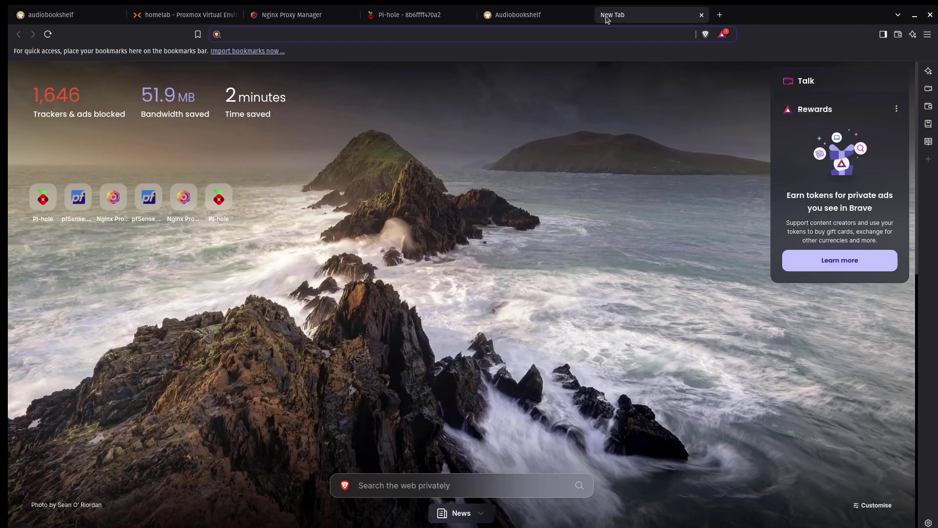
pyautogui.write('10')
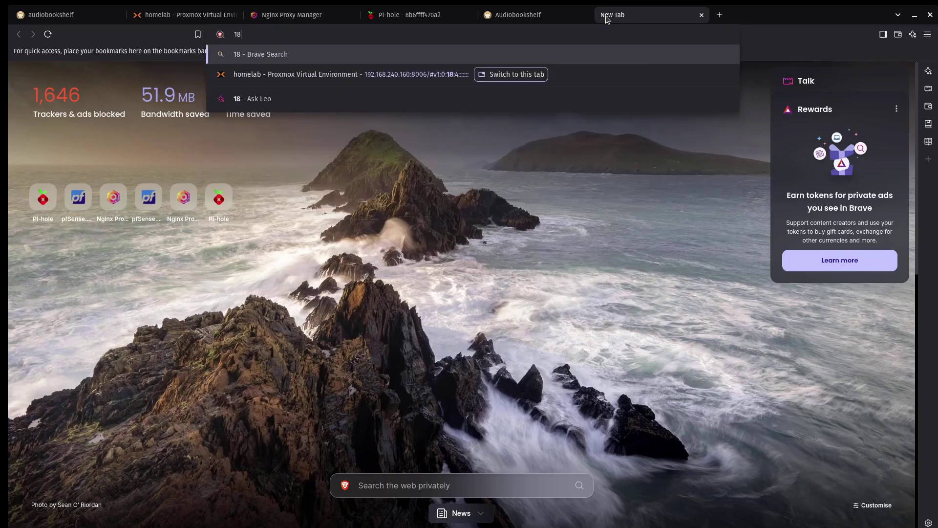
pyautogui.press('BackSpace')
pyautogui.write('92.1')
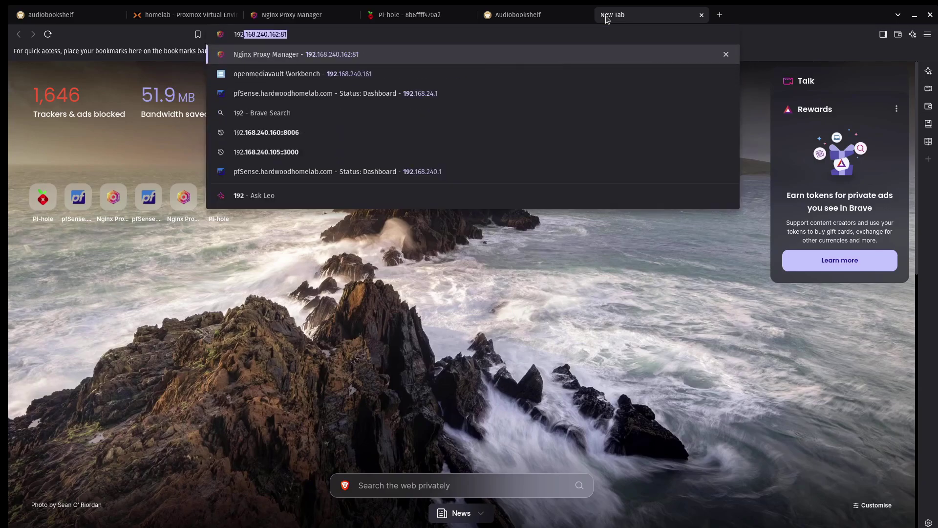
pyautogui.write('68.240.161')
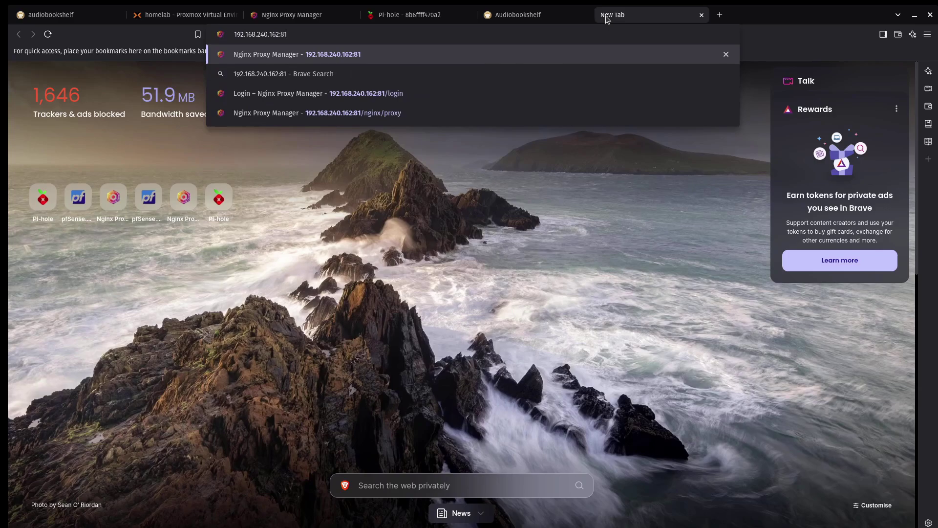
pyautogui.press('Return')
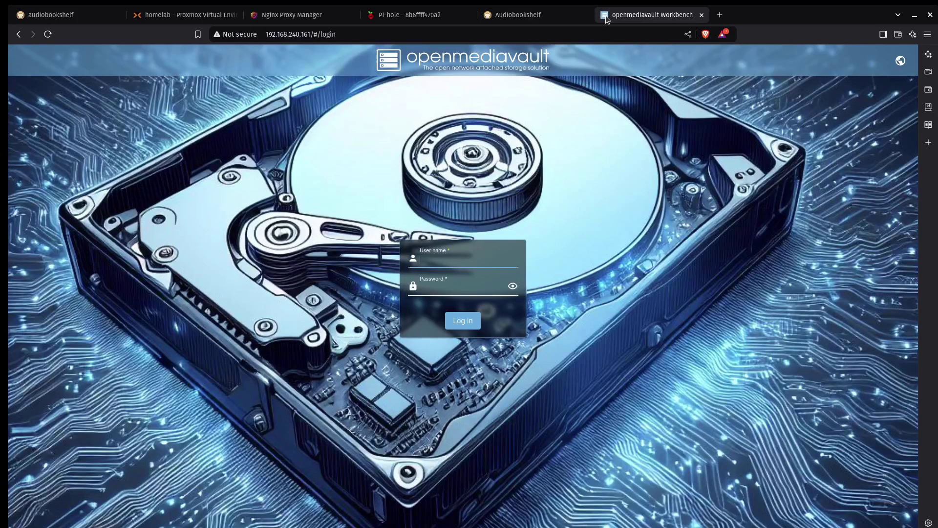
# Log in to openmediavault with the admin username and password
pyautogui.write('admin')
pyautogui.press('Tab')
pyautogui.write('openmediavault')
pyautogui.press('Return')
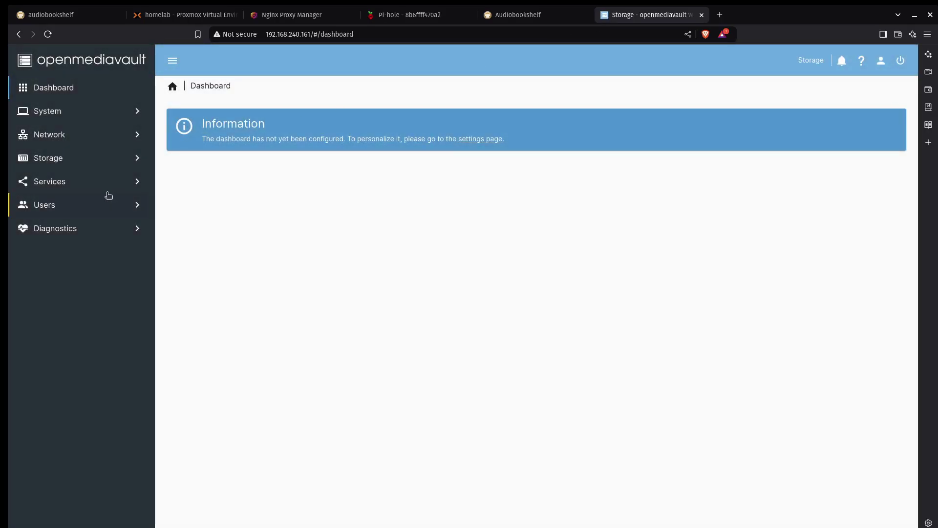
# Create an SMB/CIFS share for the Docker shared folder and save it
pyautogui.click(123, 180)
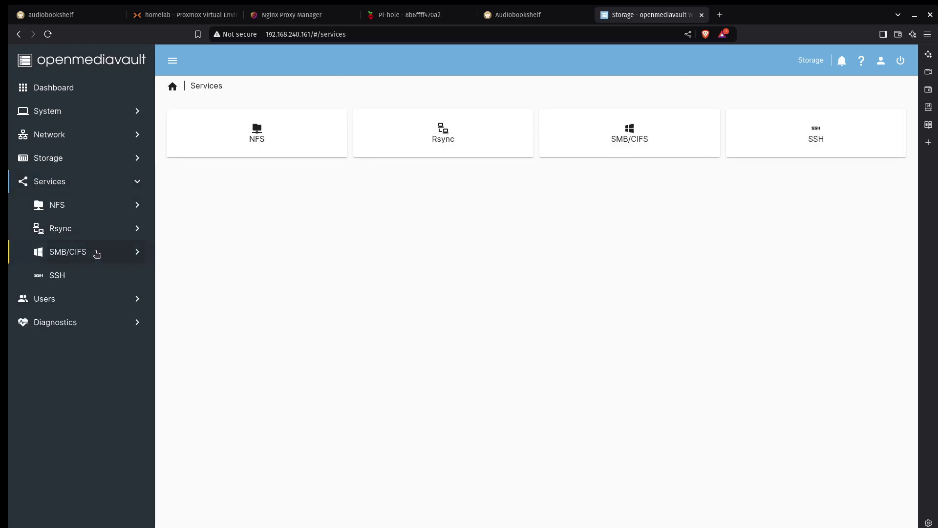
pyautogui.click(96, 252)
pyautogui.click(95, 305)
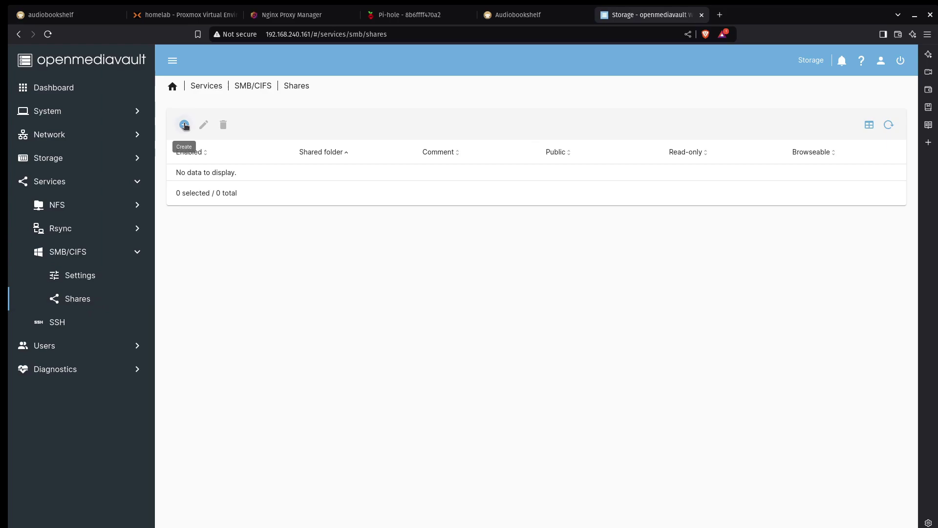
pyautogui.click(184, 126)
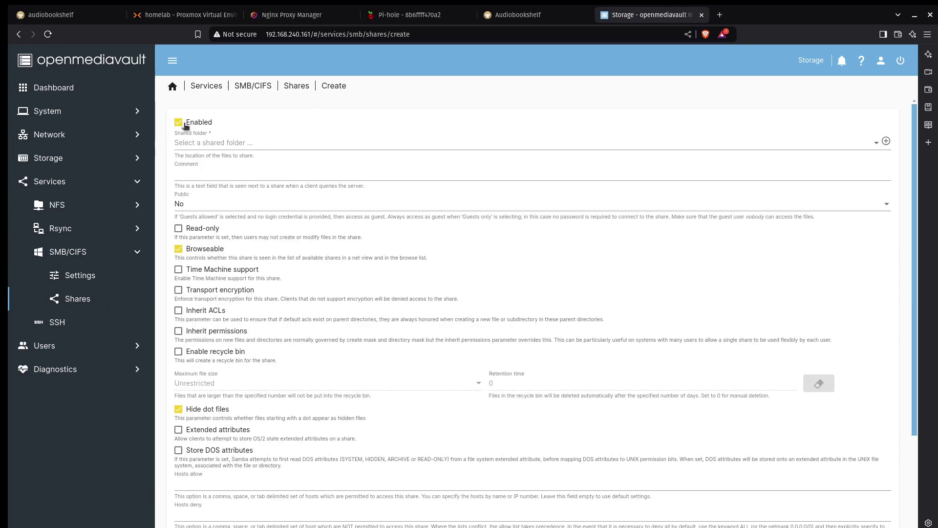
pyautogui.click(292, 148)
pyautogui.click(282, 146)
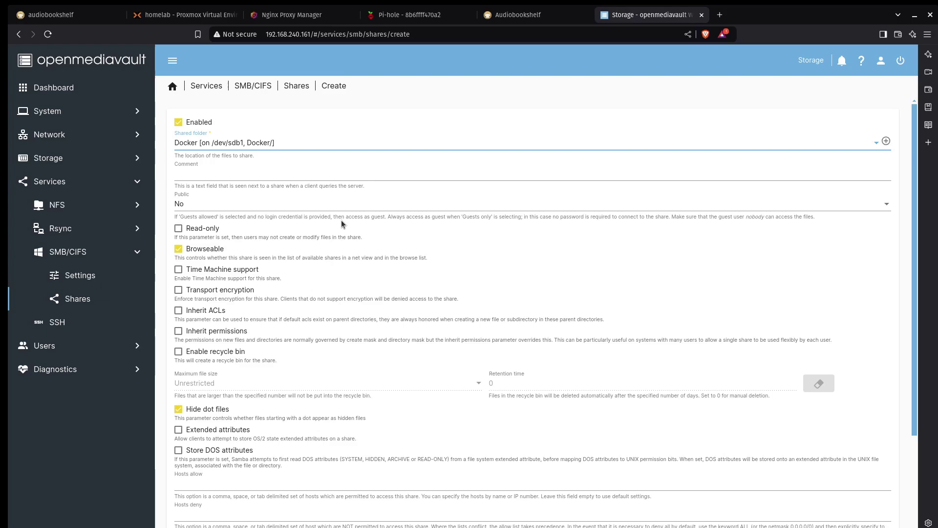
pyautogui.scroll(-3, 341, 220)
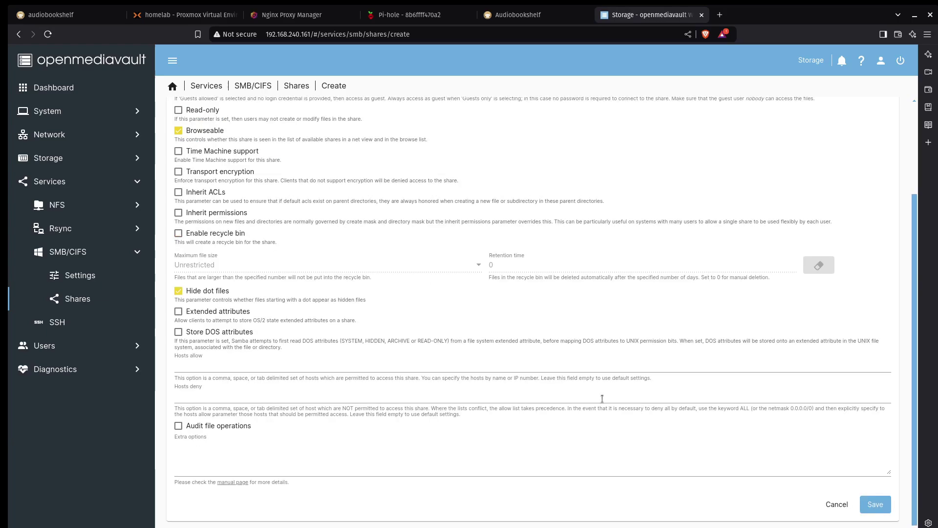
pyautogui.click(889, 508)
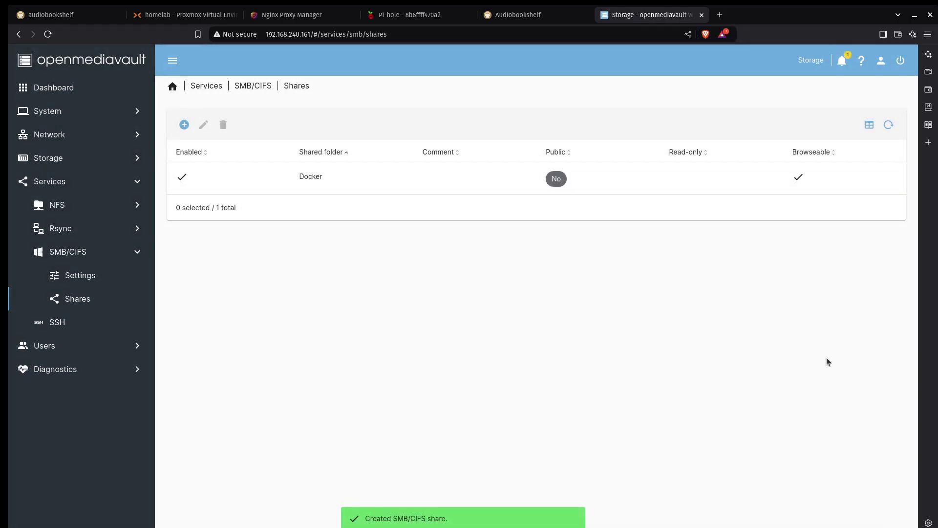
# Apply and confirm the pending openmediavault configuration changes
pyautogui.click(896, 104)
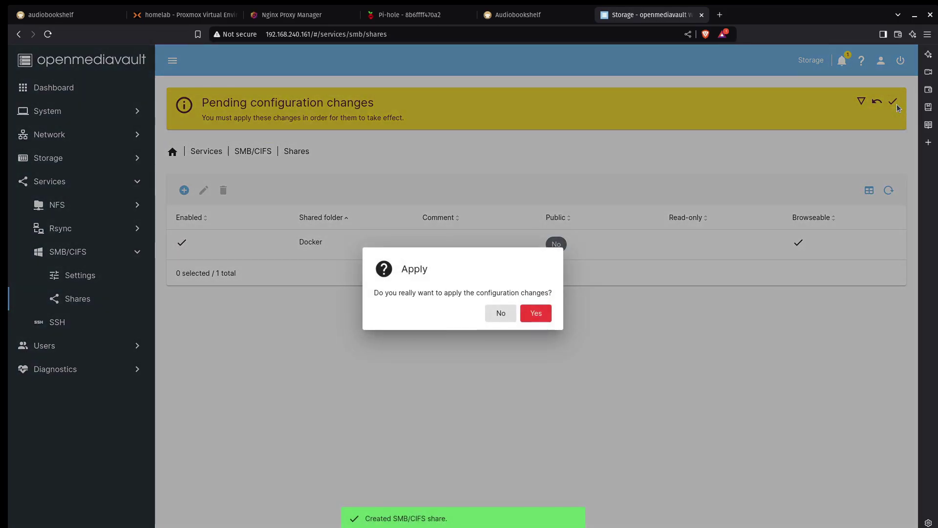
pyautogui.click(538, 315)
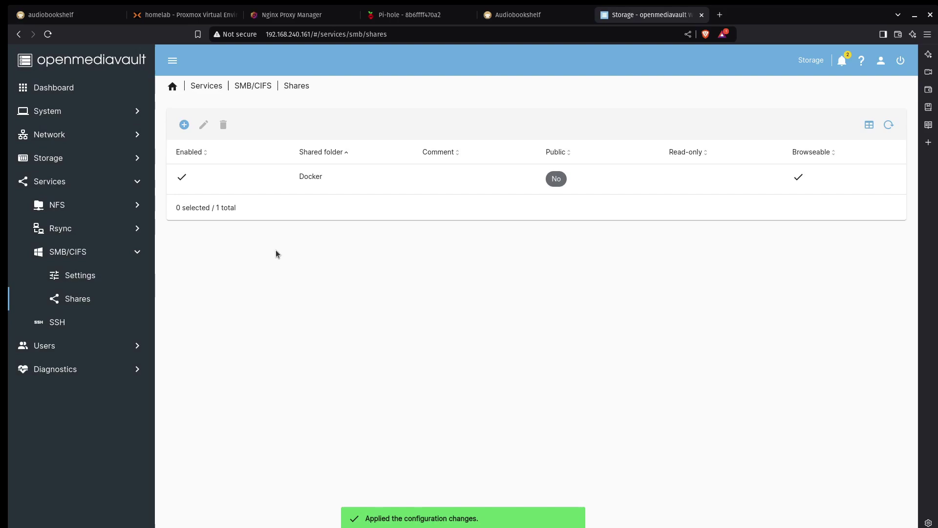
pyautogui.click(110, 279)
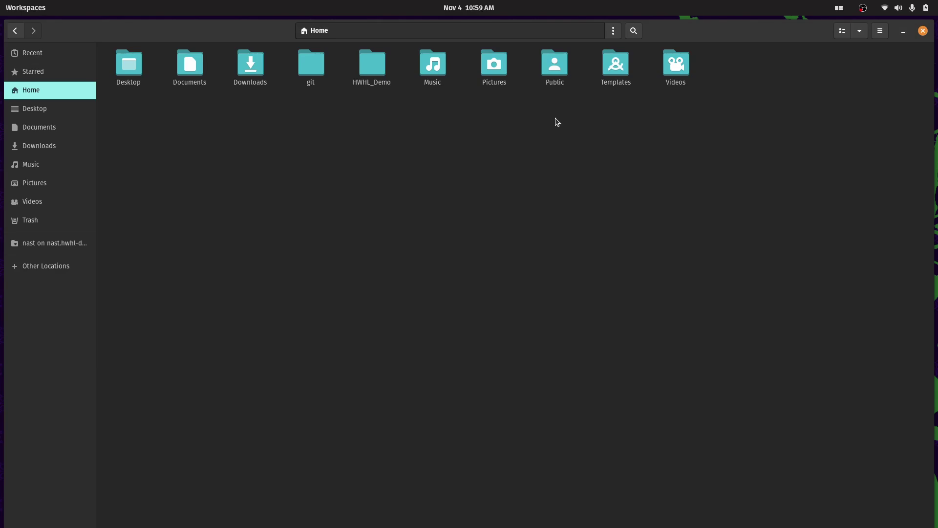
# Connect Files to the server at smb://nast.hwhl-demo.xyz/ from Other Locations
pyautogui.click(57, 268)
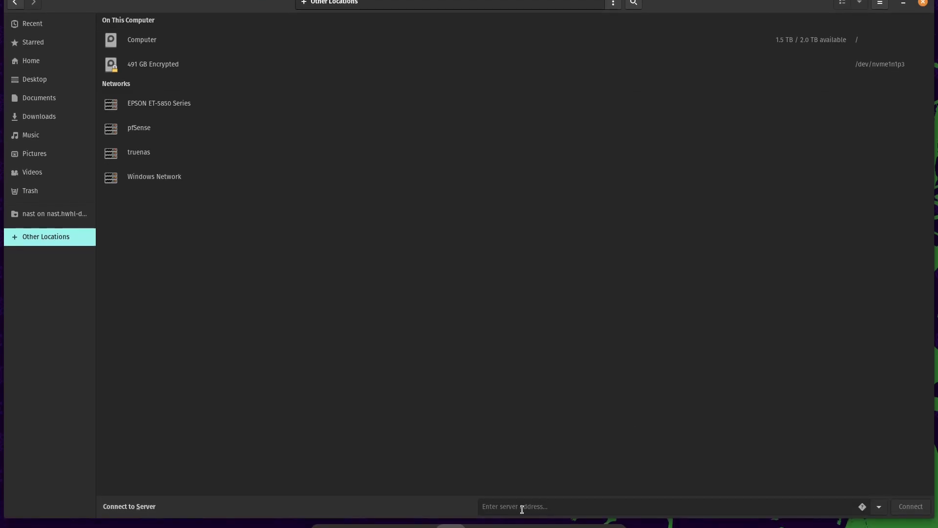
pyautogui.click(521, 525)
pyautogui.write('smb:')
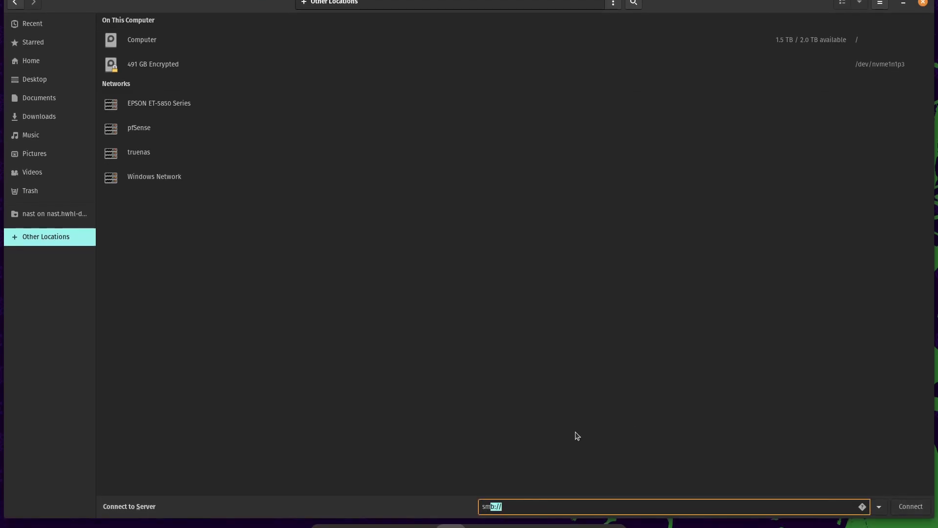
pyautogui.write('//nast.hwhl-demo.xyz/')
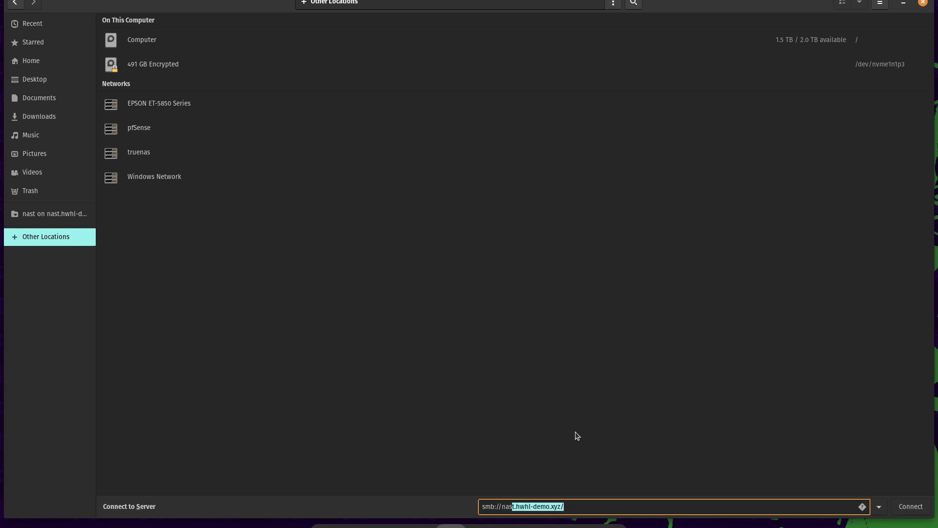
pyautogui.press('End')
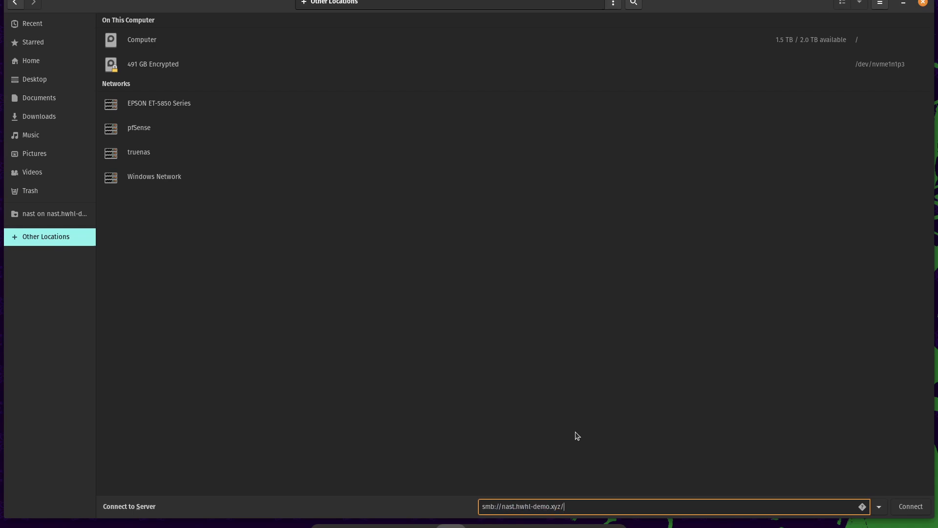
pyautogui.press('Return')
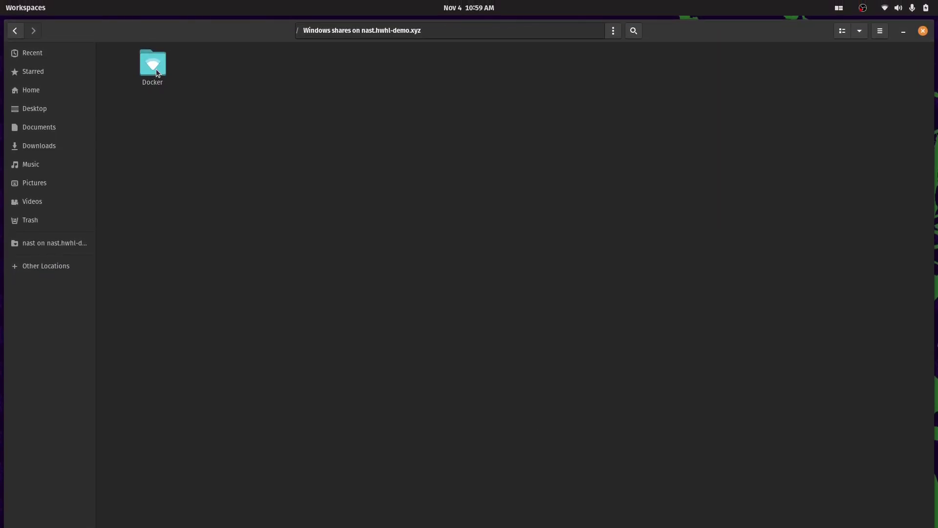
# Open the Docker share as a registered user, entering the account password
pyautogui.doubleClick(157, 71)
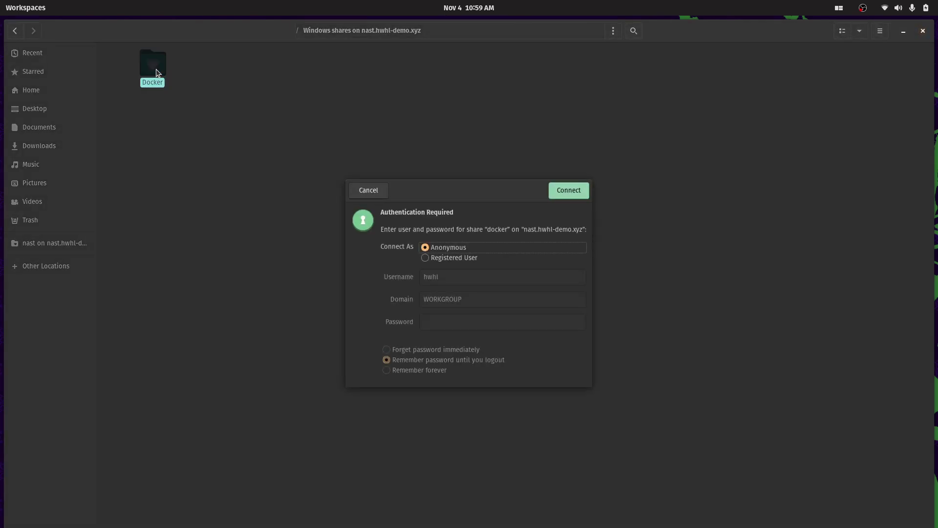
pyautogui.click(442, 260)
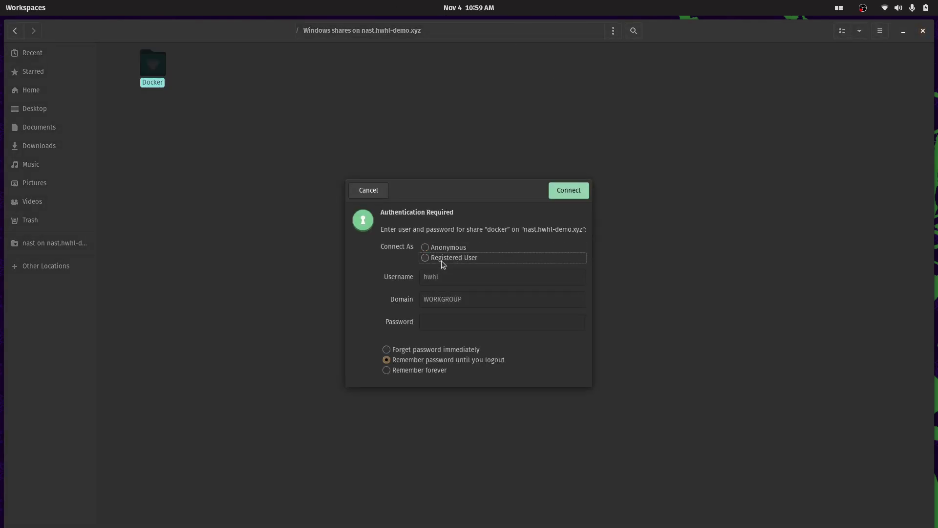
pyautogui.click(454, 320)
pyautogui.write('••••••••••')
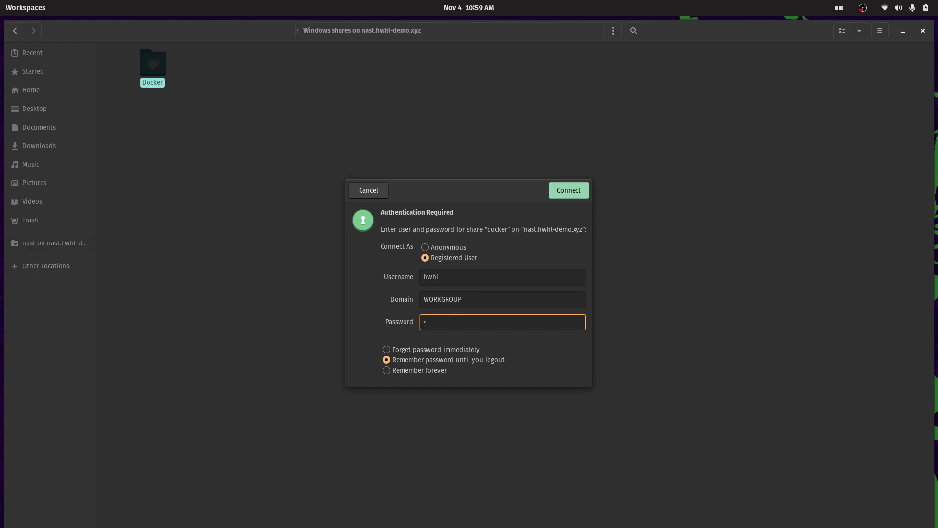
pyautogui.press('Return')
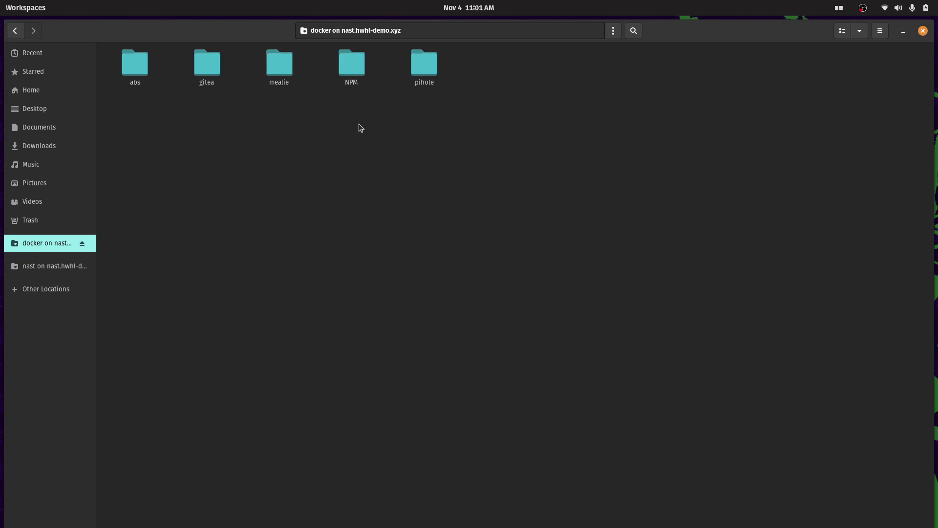
# Open the abs/audiobooks folder on the server share
pyautogui.click(132, 69)
pyautogui.doubleClick(131, 70)
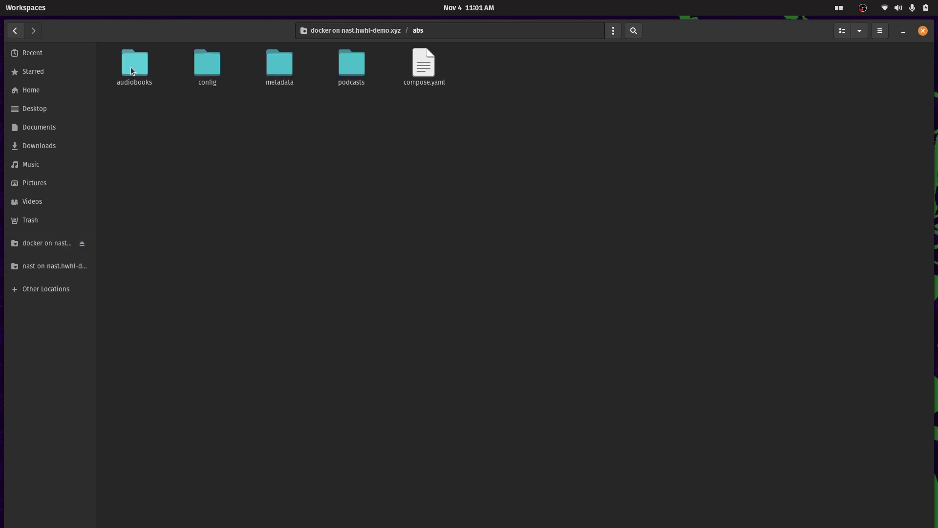
pyautogui.doubleClick(144, 68)
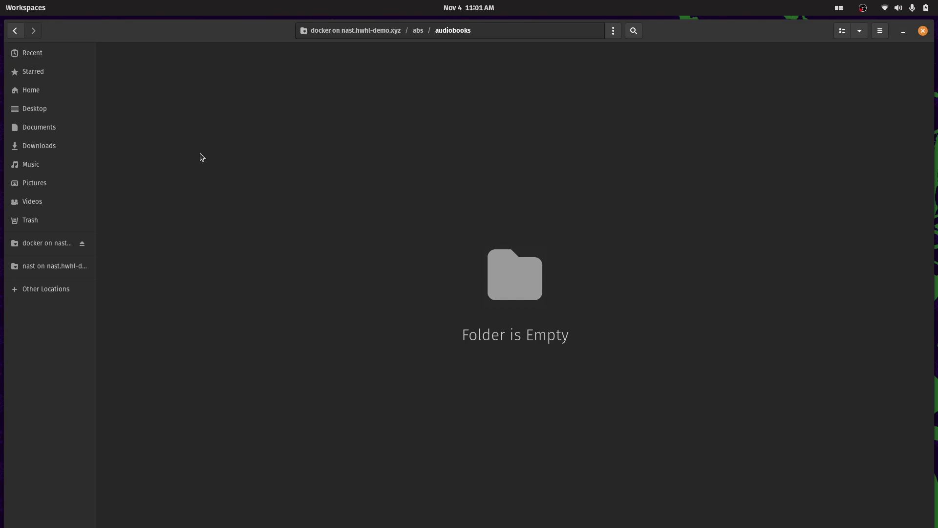
# Copy the lt_B071HRF6NL_ folder from Downloads and paste it into abs/audiobooks
pyautogui.click(54, 151)
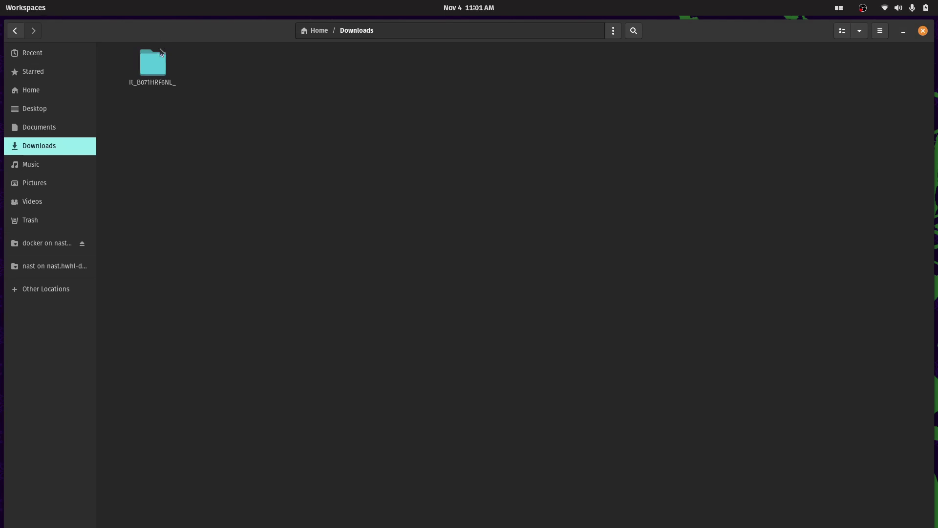
pyautogui.click(164, 68)
pyautogui.rightClick(164, 68)
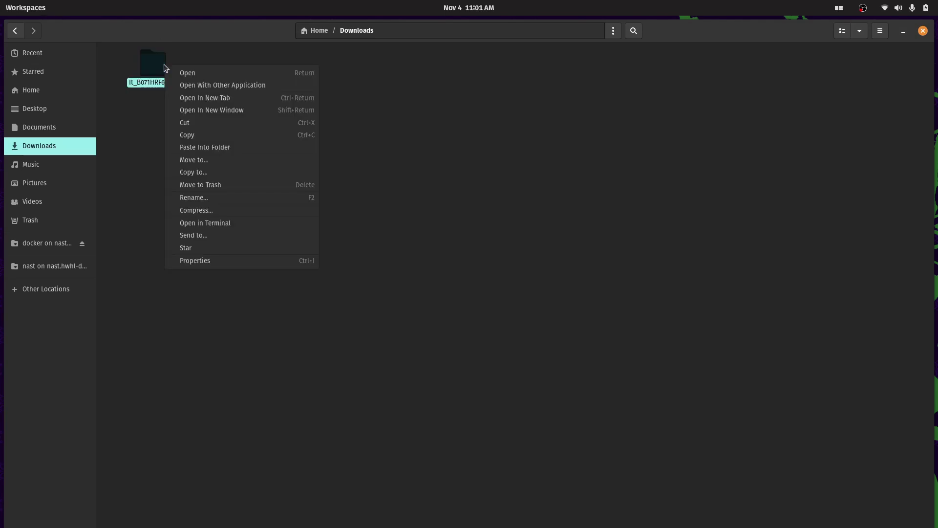
pyautogui.click(195, 134)
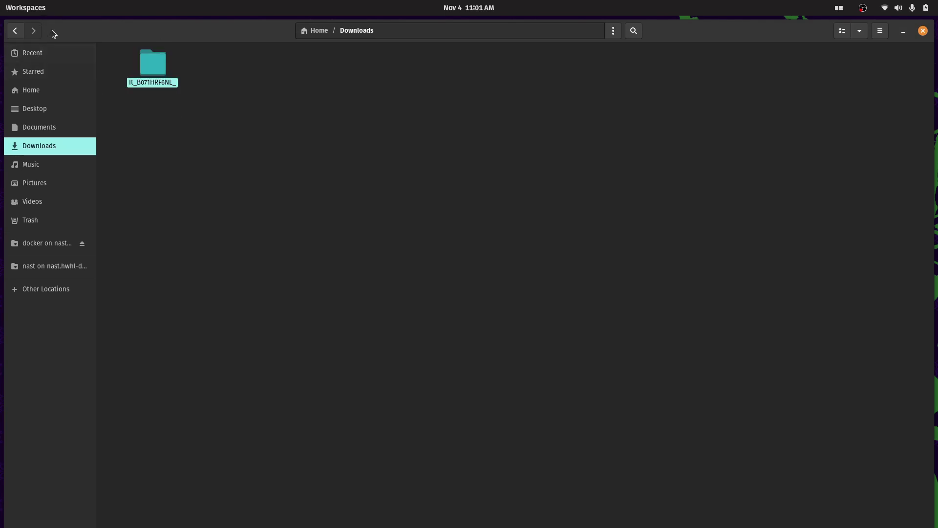
pyautogui.click(19, 34)
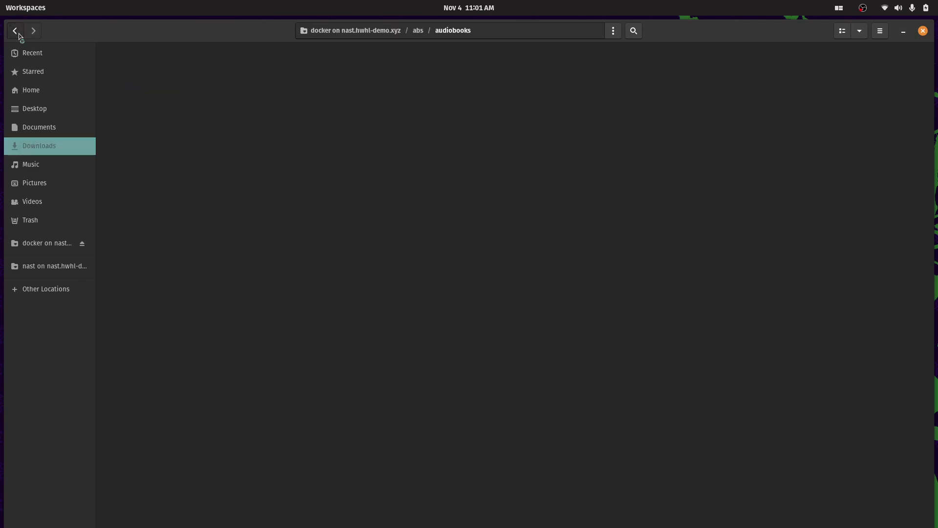
pyautogui.rightClick(242, 142)
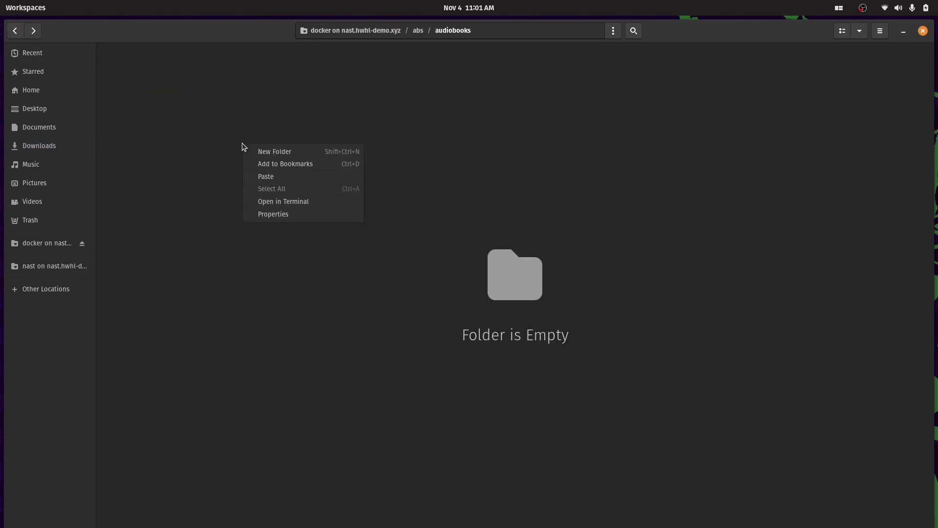
pyautogui.click(286, 177)
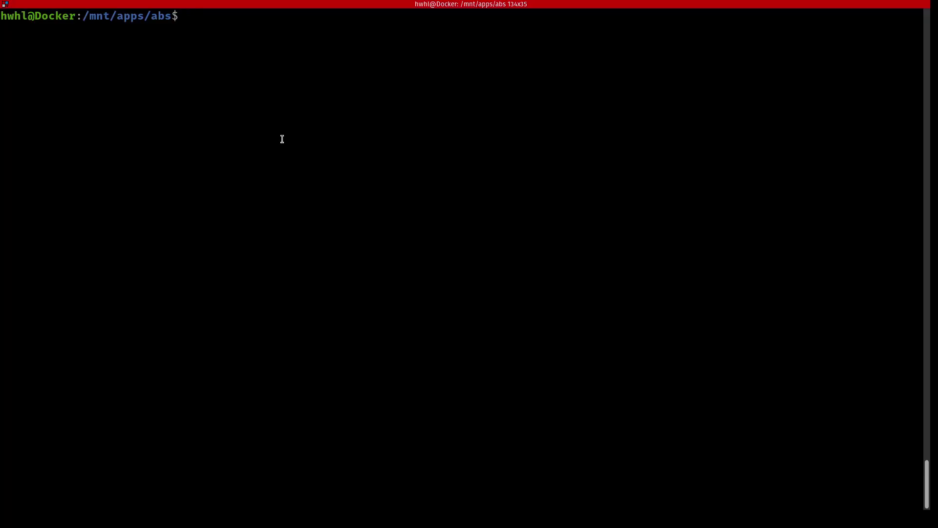
# List abs permissions with ls -al, then sudo chown audiobooks/ to the regular user and group
pyautogui.write('ls -al')
pyautogui.press('Return')
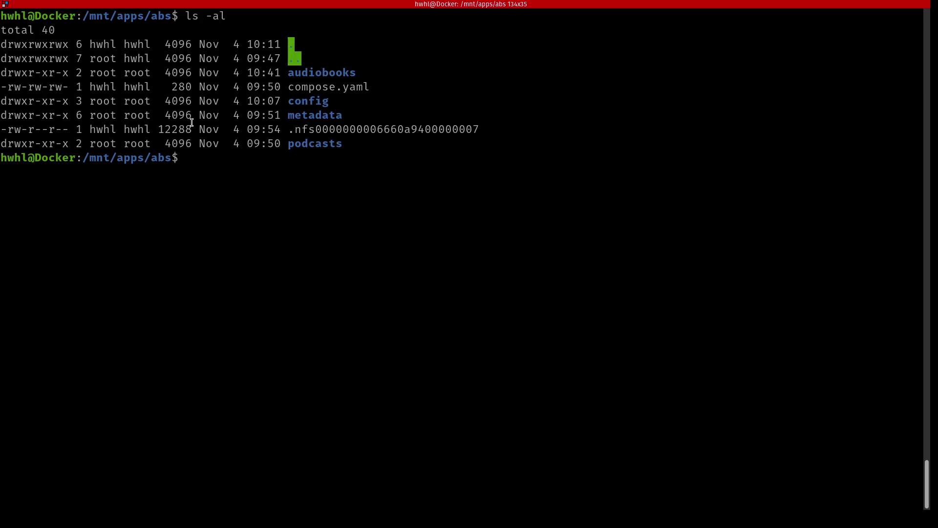
pyautogui.write('sudo chown hwhl')
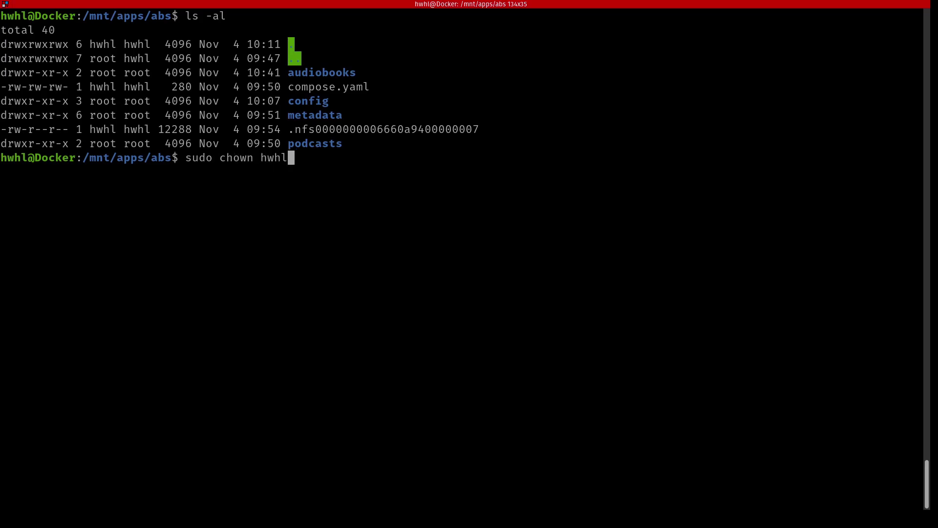
pyautogui.write(':hwhl au')
pyautogui.press('Tab')
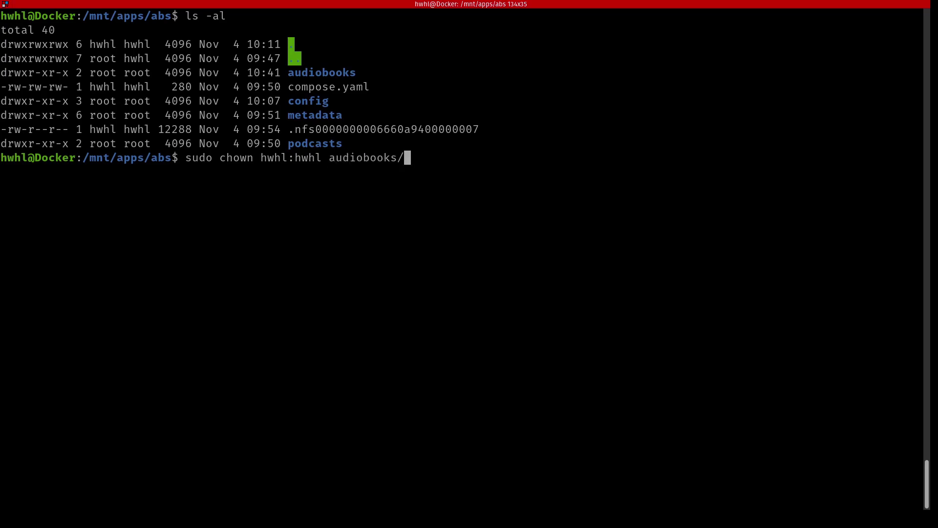
pyautogui.press('Return')
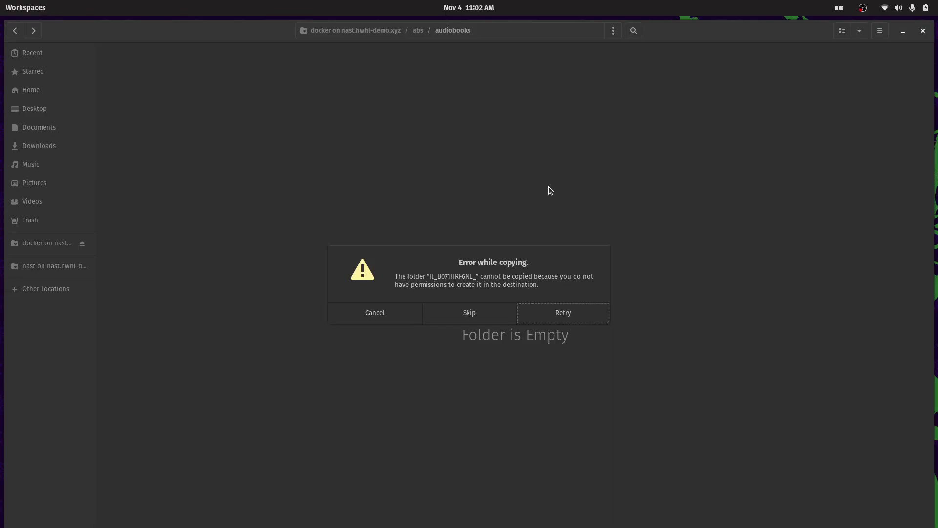
# Retry the audiobook folder copy from the Error while copying dialog
pyautogui.click(552, 319)
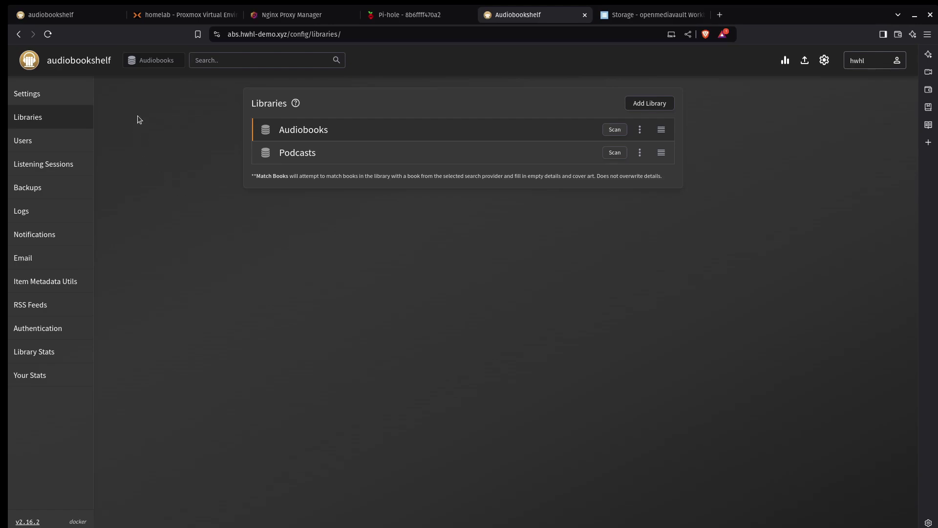
# Scan the Audiobooks library to add It (Unabridged), then show Settings > Libraries
pyautogui.click(76, 61)
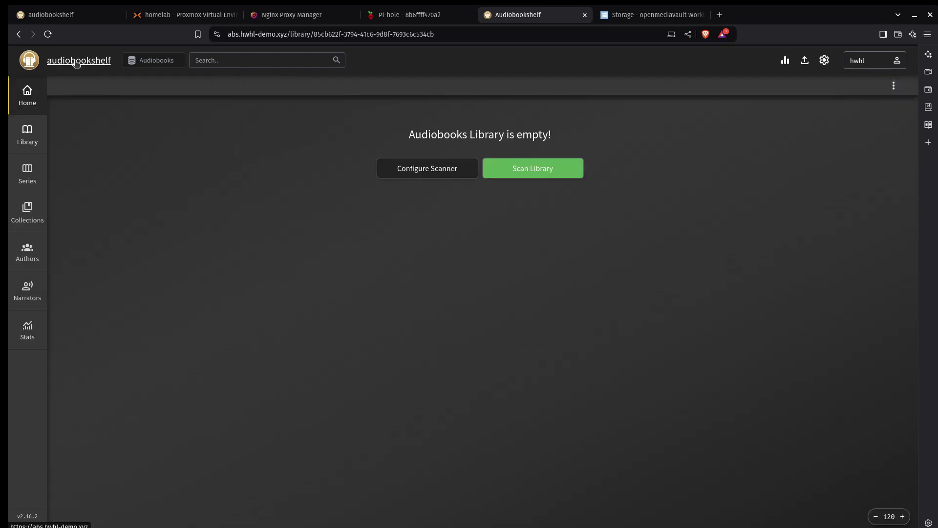
pyautogui.click(525, 175)
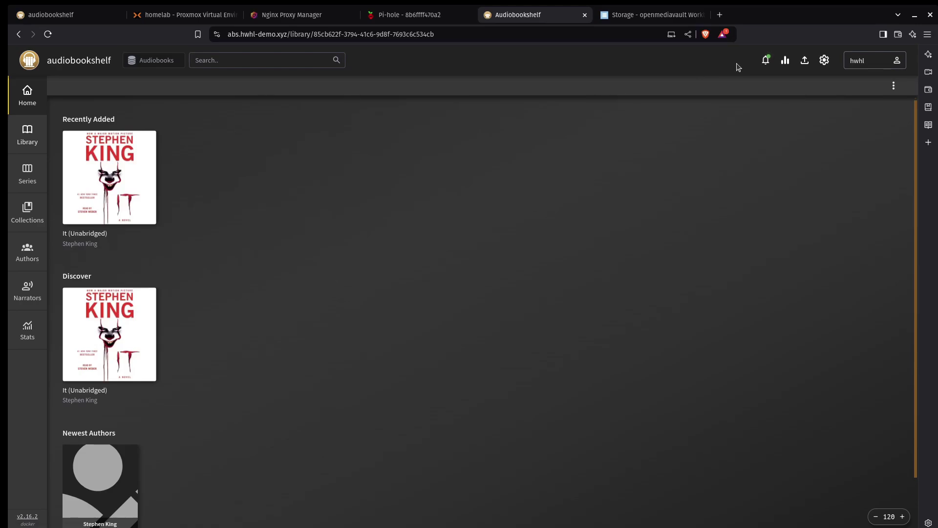
pyautogui.click(825, 60)
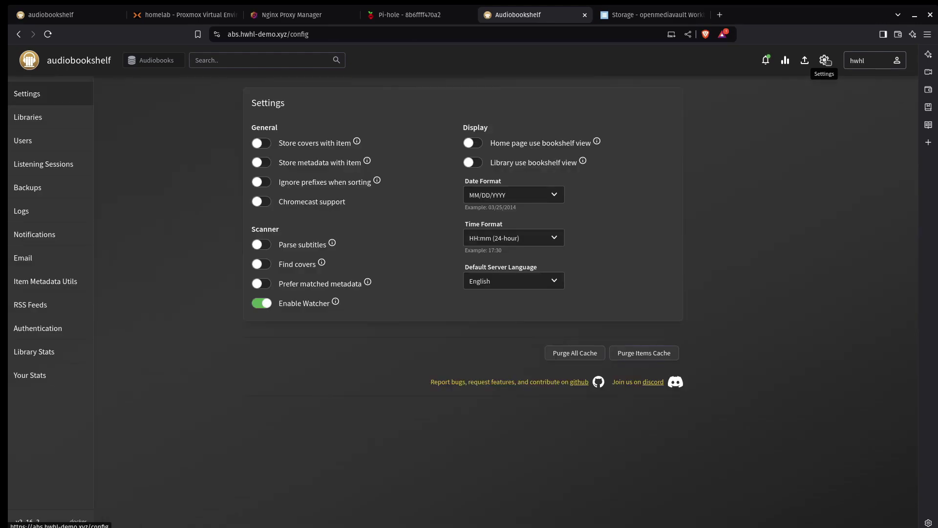
pyautogui.click(77, 116)
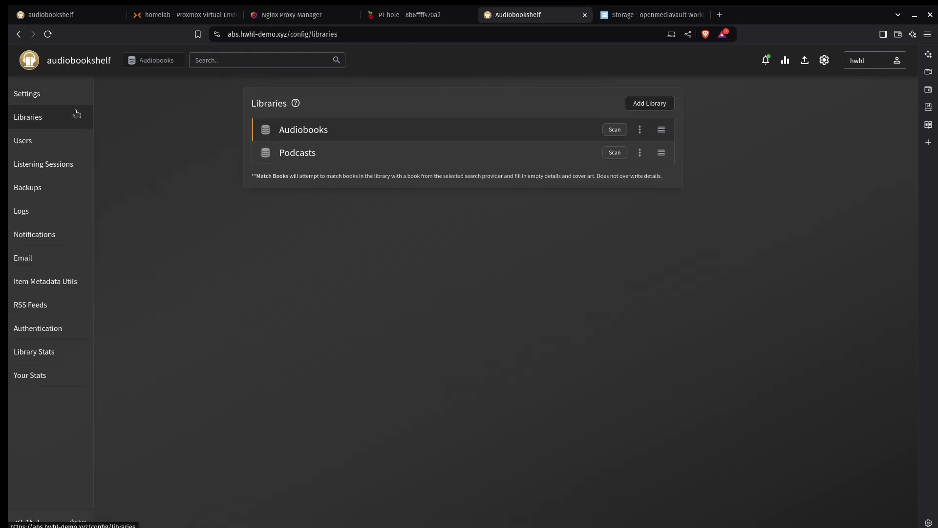
# Edit the Audiobooks library's Schedule to enable automatic scans at Every hour
pyautogui.click(641, 132)
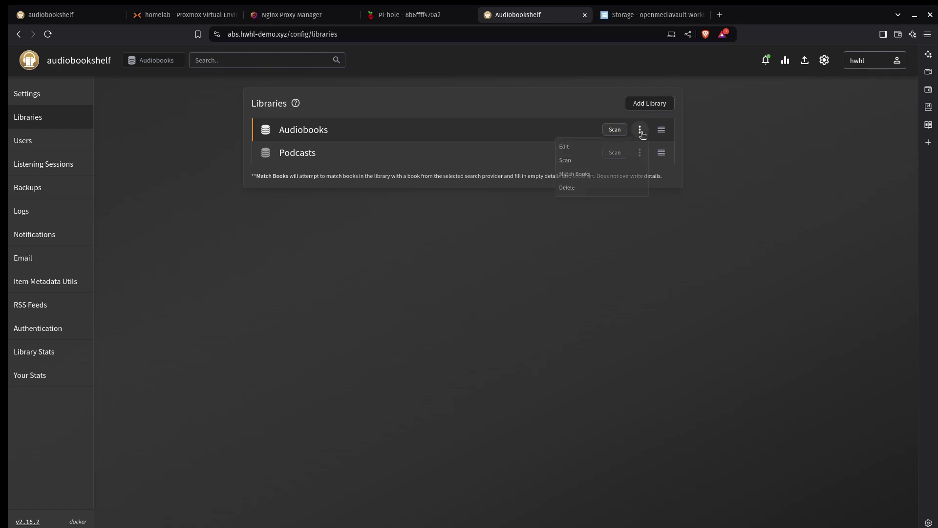
pyautogui.click(587, 154)
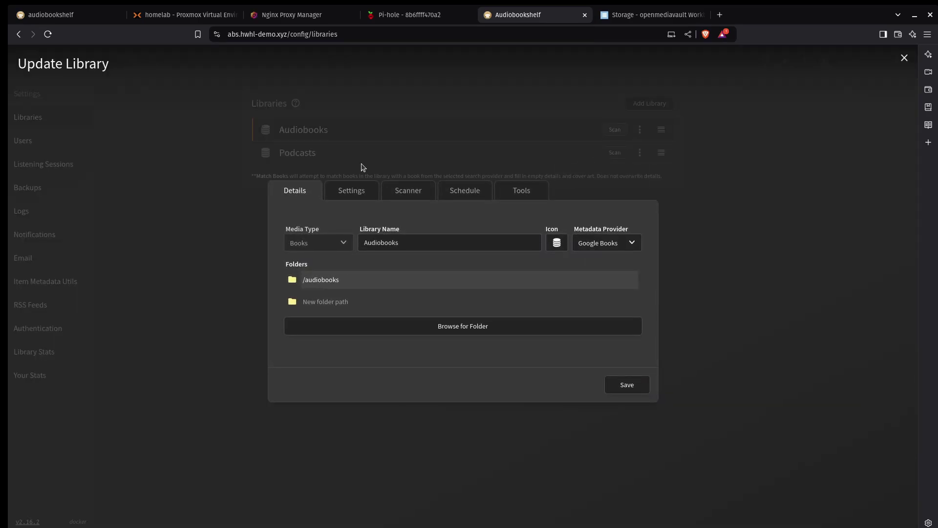
pyautogui.click(364, 199)
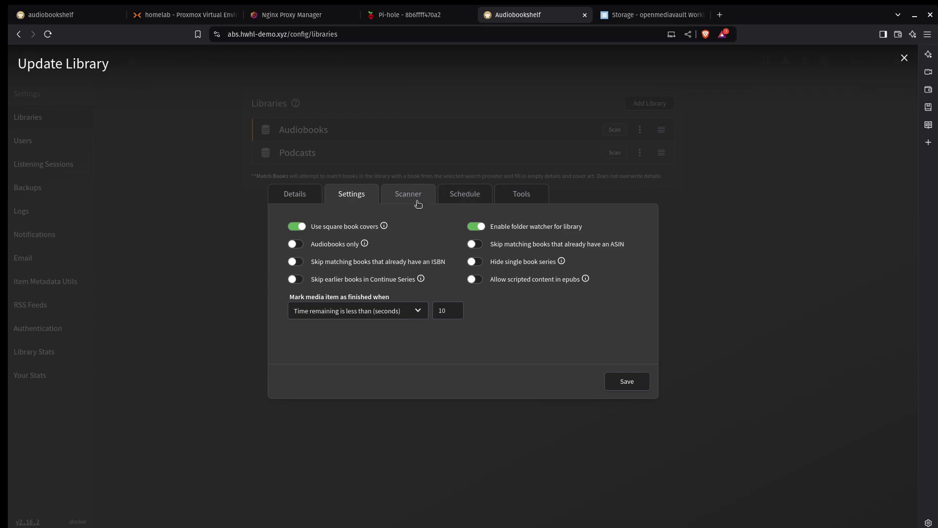
pyautogui.click(419, 203)
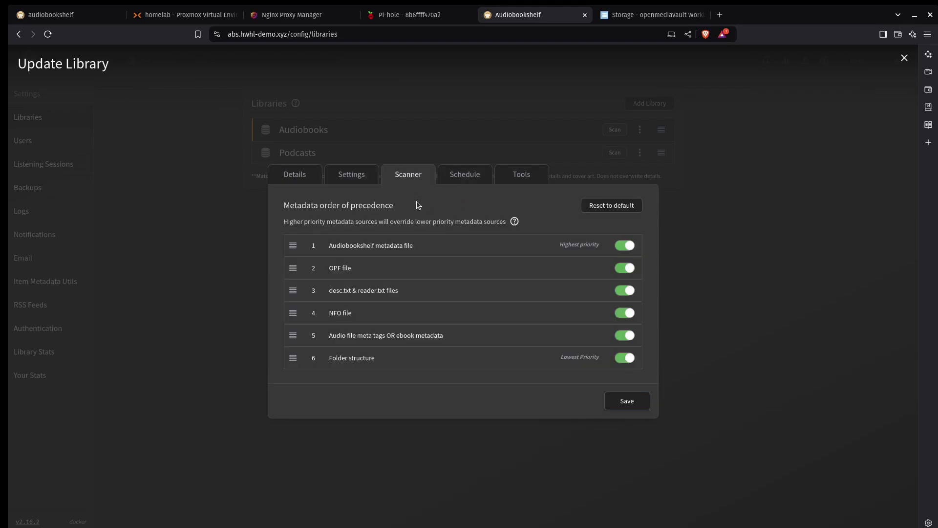
pyautogui.click(473, 182)
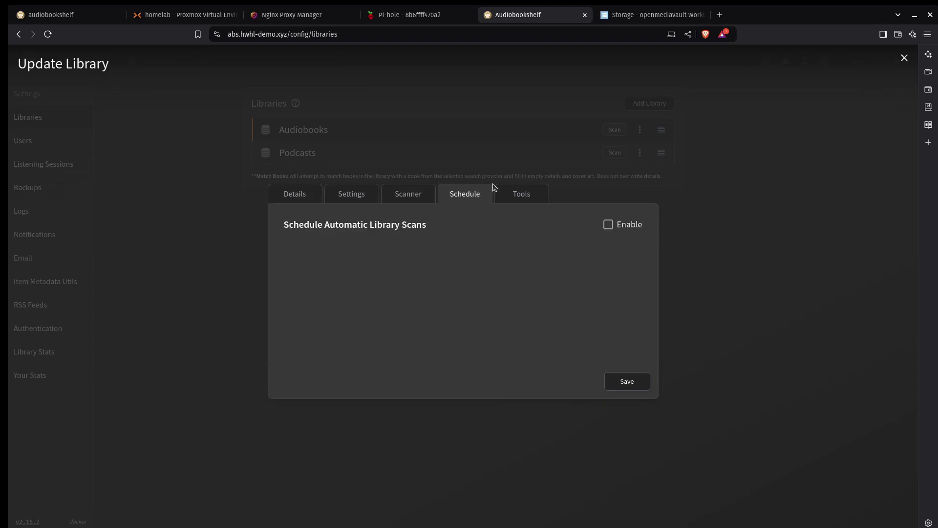
pyautogui.click(611, 228)
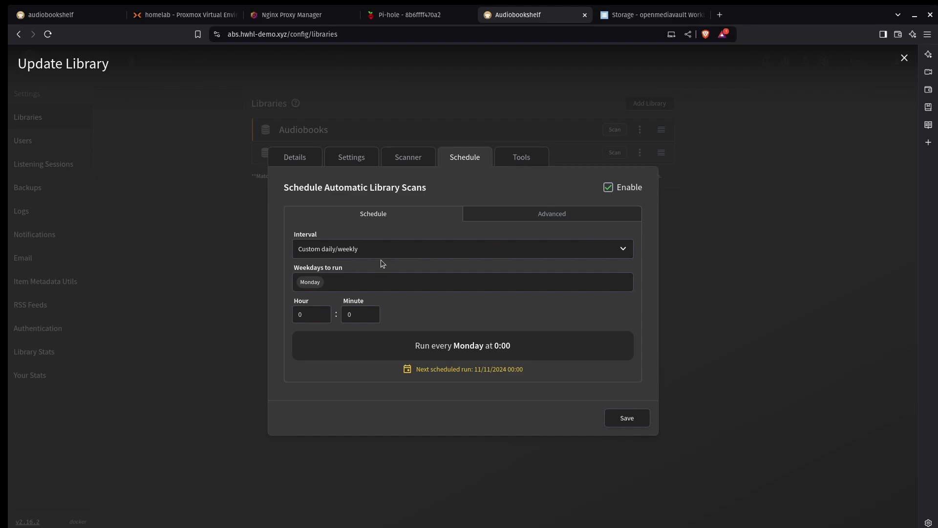
pyautogui.click(625, 251)
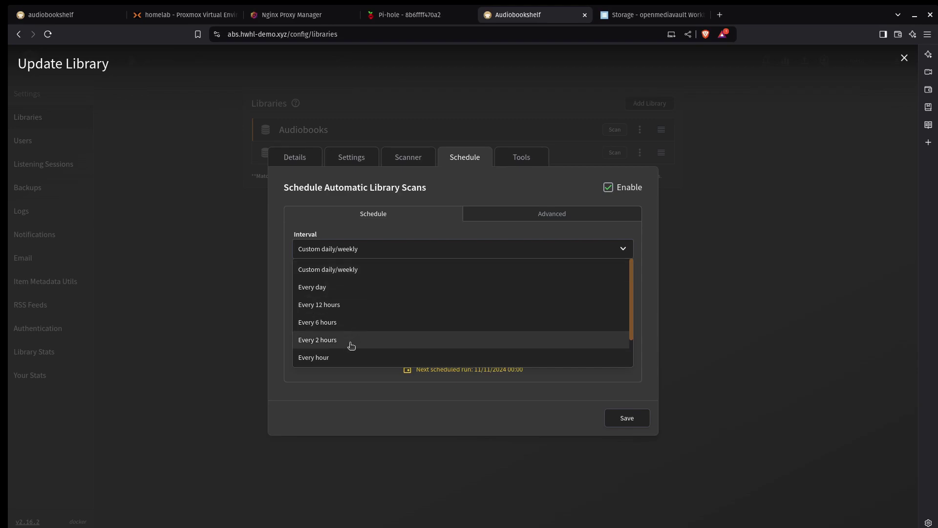
pyautogui.click(348, 362)
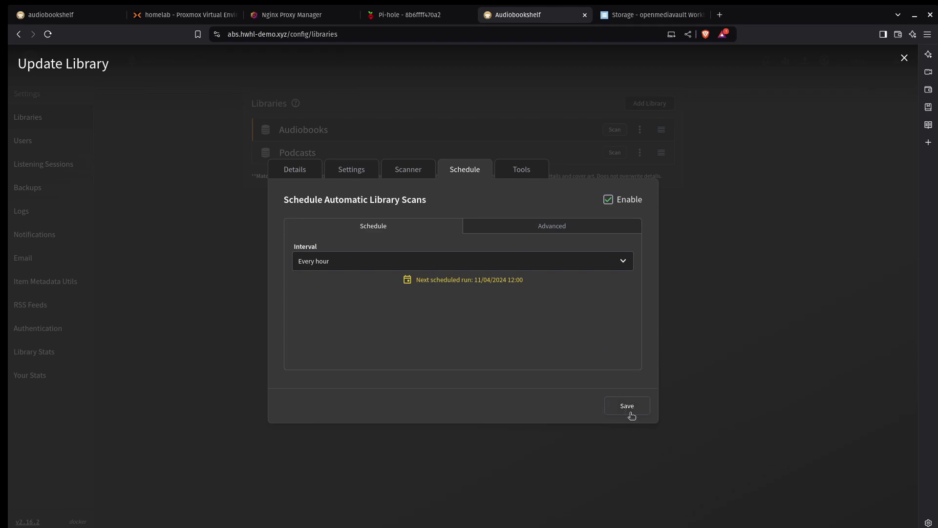
pyautogui.click(519, 166)
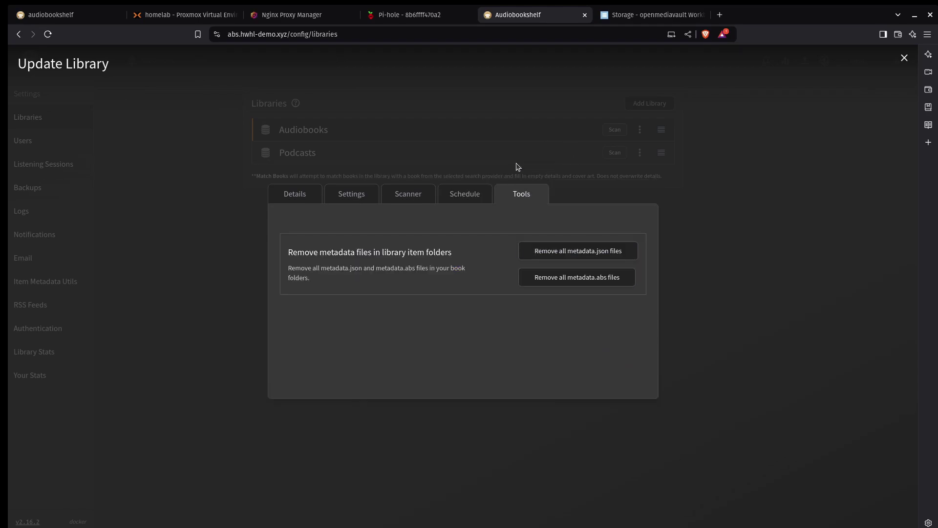
pyautogui.click(468, 194)
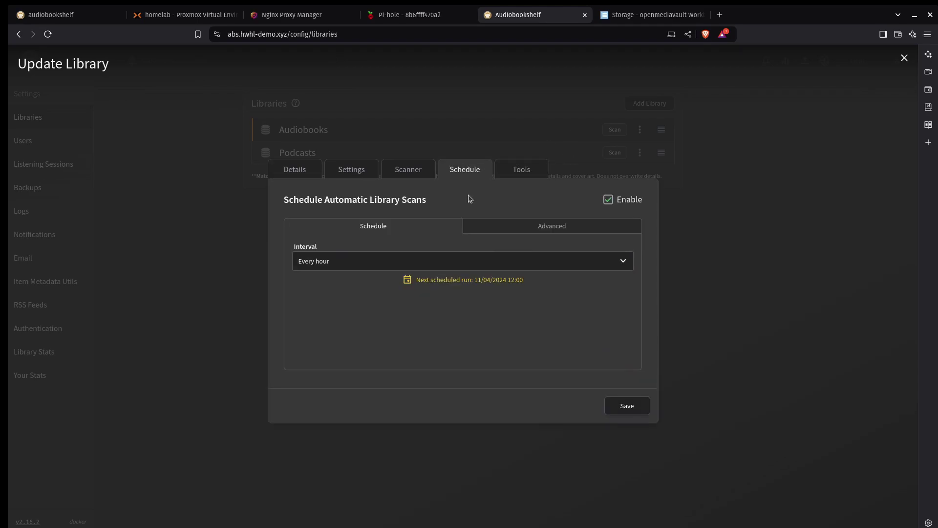
# Save the hourly scan schedule and switch to the Podcasts library
pyautogui.click(628, 407)
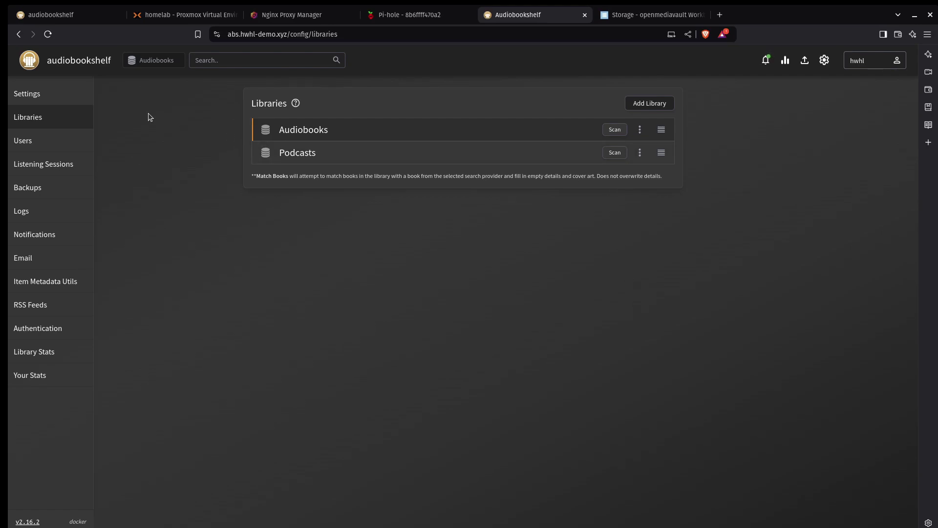
pyautogui.click(92, 61)
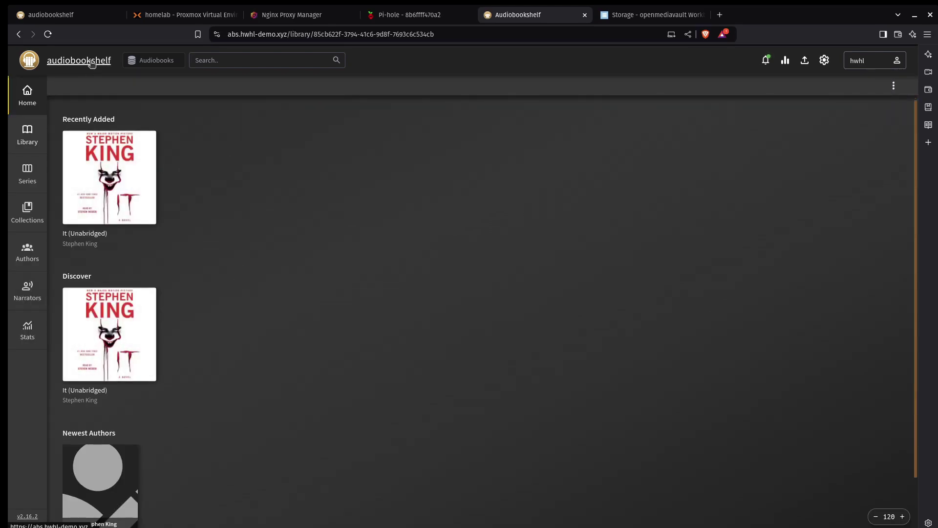
pyautogui.click(166, 59)
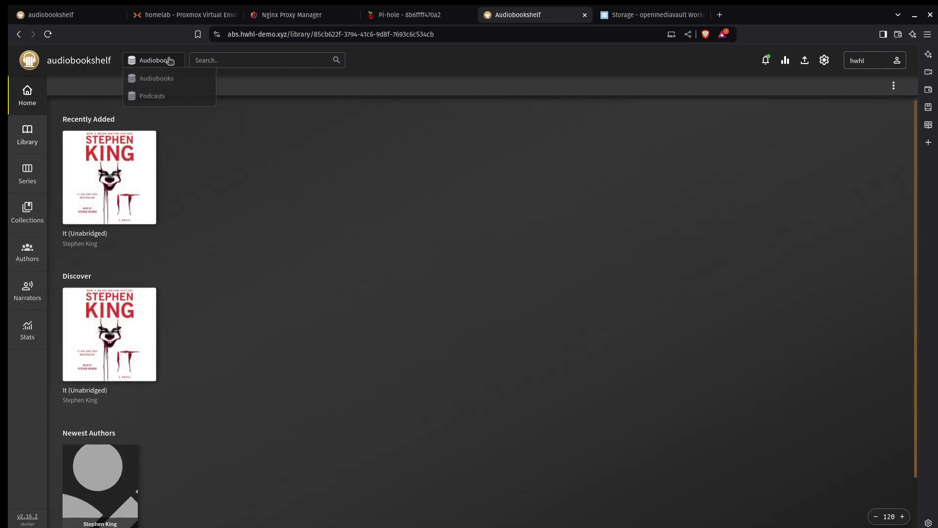
pyautogui.click(156, 97)
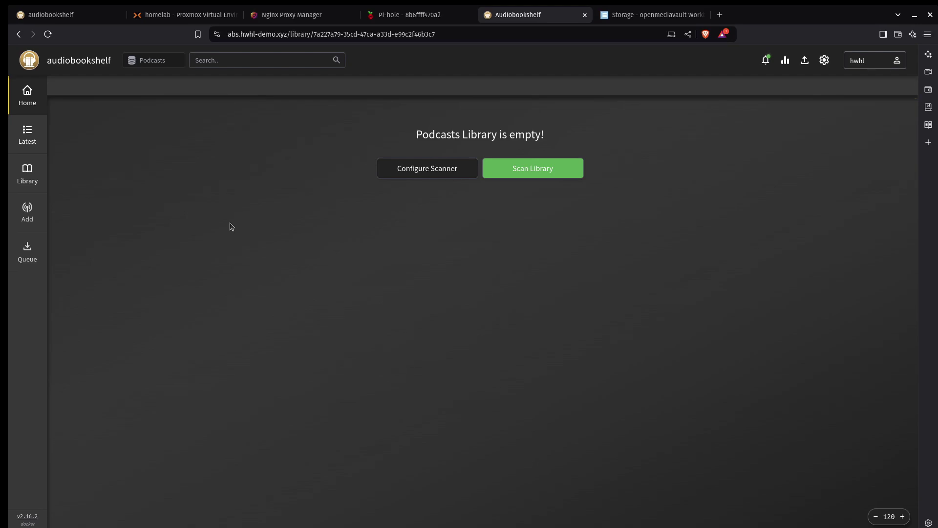
# Search podcasts for 'homelab show' after a first 'hardwood homelab' attempt
pyautogui.click(27, 211)
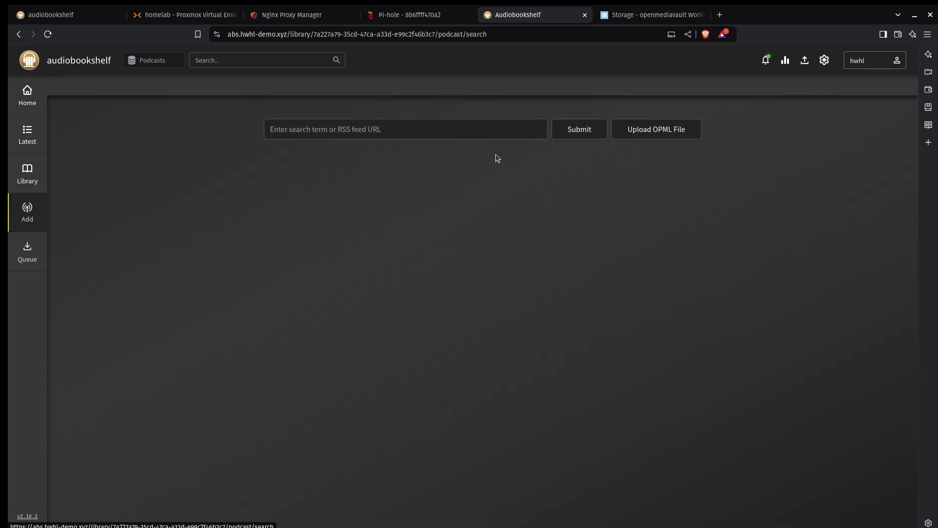
pyautogui.write('hardw')
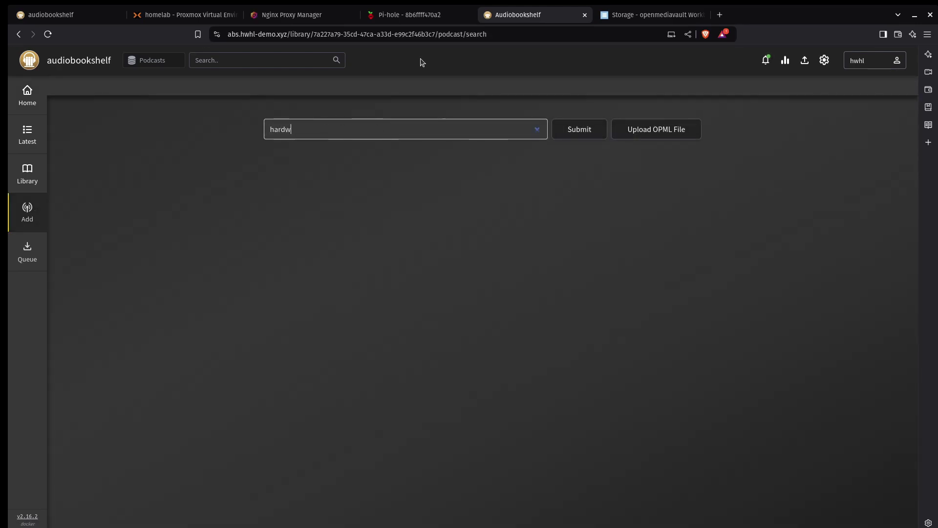
pyautogui.write('ood homelab')
pyautogui.press('Return')
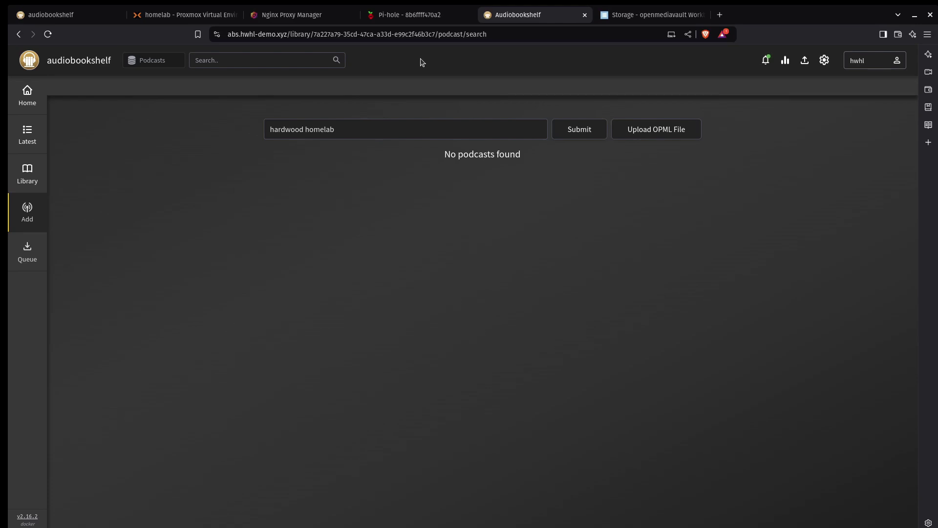
pyautogui.click(396, 123)
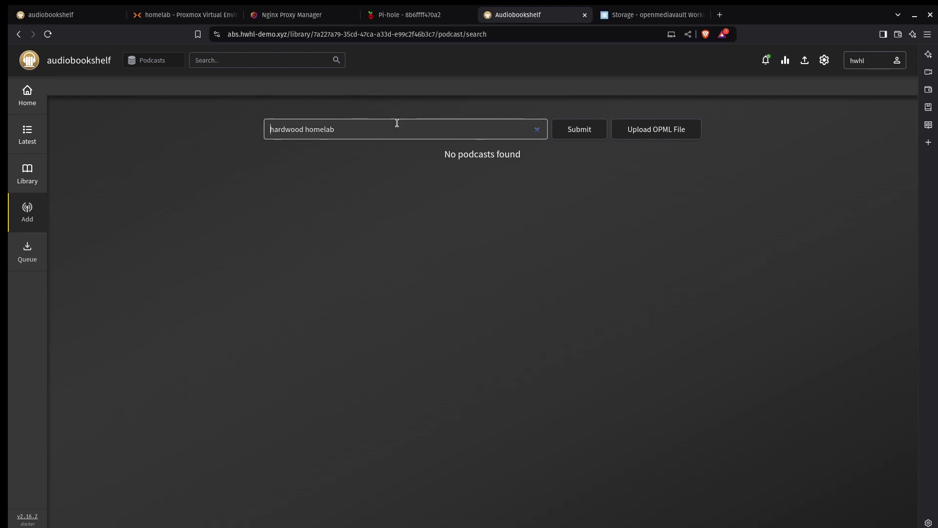
pyautogui.press('BackSpace')
pyautogui.press('BackSpace')
pyautogui.press('BackSpace')
pyautogui.press('BackSpace')
pyautogui.press('BackSpace')
pyautogui.press('BackSpace')
pyautogui.press('BackSpace')
pyautogui.press('BackSpace')
pyautogui.press('BackSpace')
pyautogui.press('BackSpace')
pyautogui.press('BackSpace')
pyautogui.press('BackSpace')
pyautogui.press('BackSpace')
pyautogui.press('BackSpace')
pyautogui.press('BackSpace')
pyautogui.press('BackSpace')
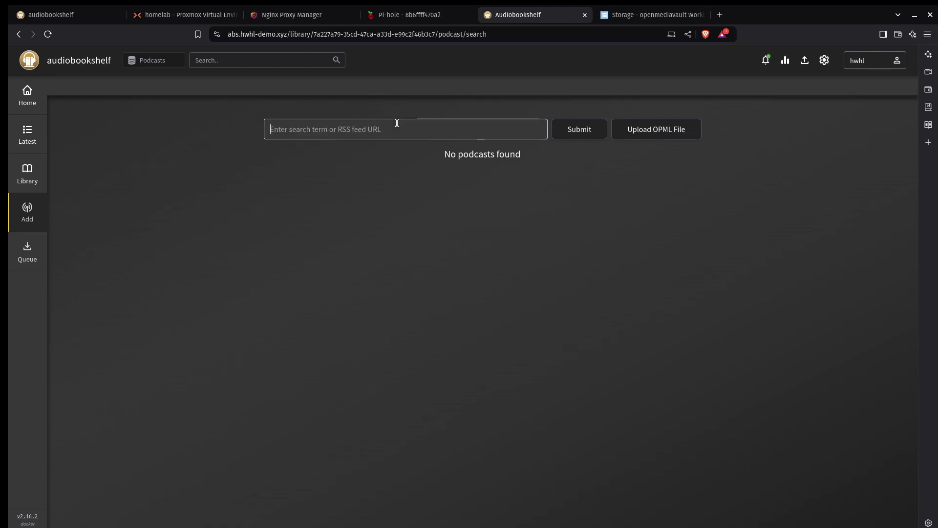
pyautogui.write('homela')
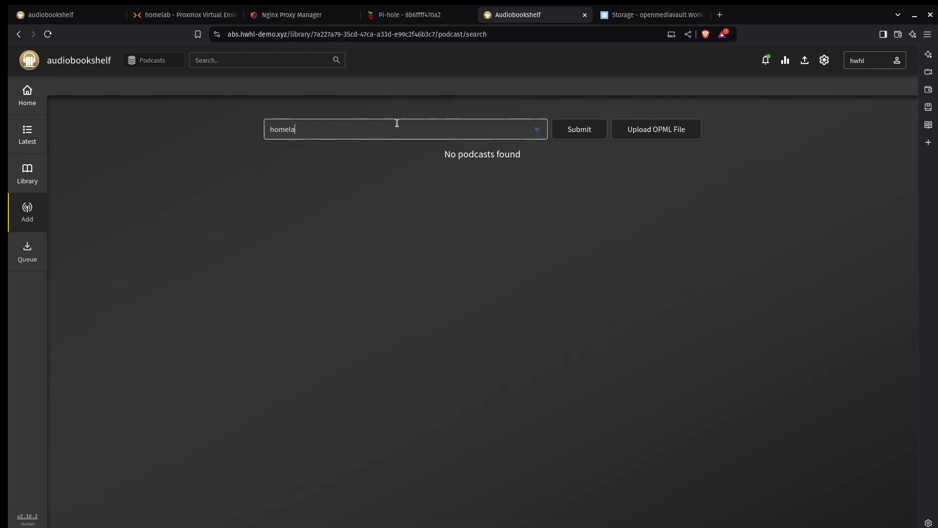
pyautogui.write('b show')
pyautogui.press('Return')
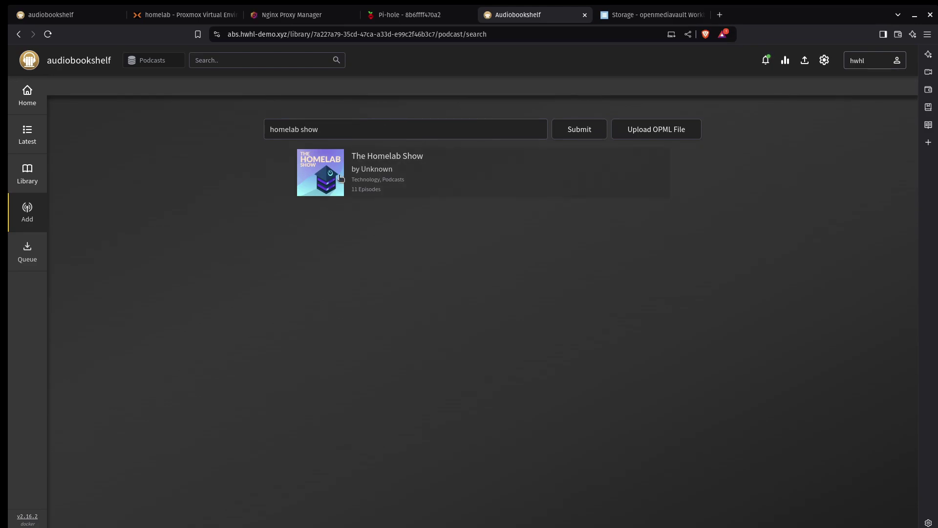
# Add The Homelab Show to the library with Auto Download Episodes enabled
pyautogui.click(328, 171)
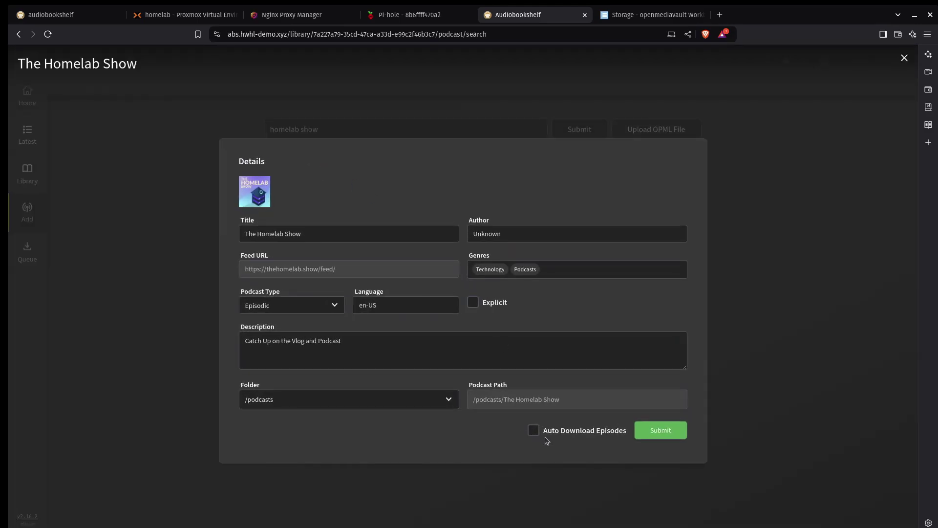
pyautogui.click(534, 430)
pyautogui.click(671, 435)
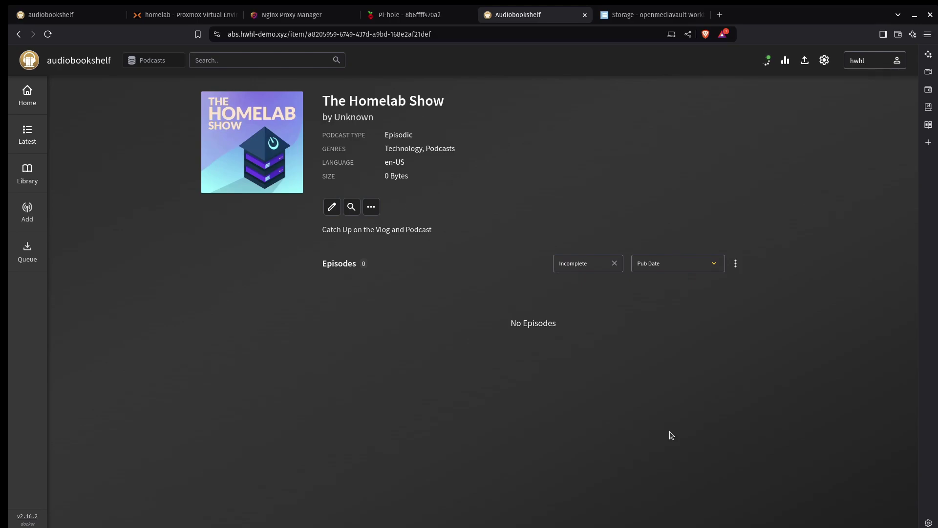
# Download Episode 133 – Crowdsec and pfsense and start playing it
pyautogui.click(348, 212)
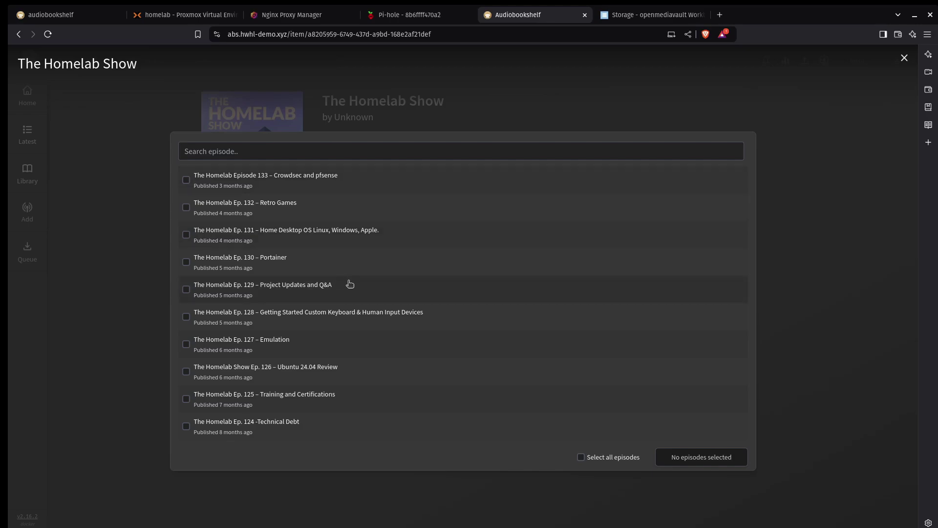
pyautogui.click(186, 180)
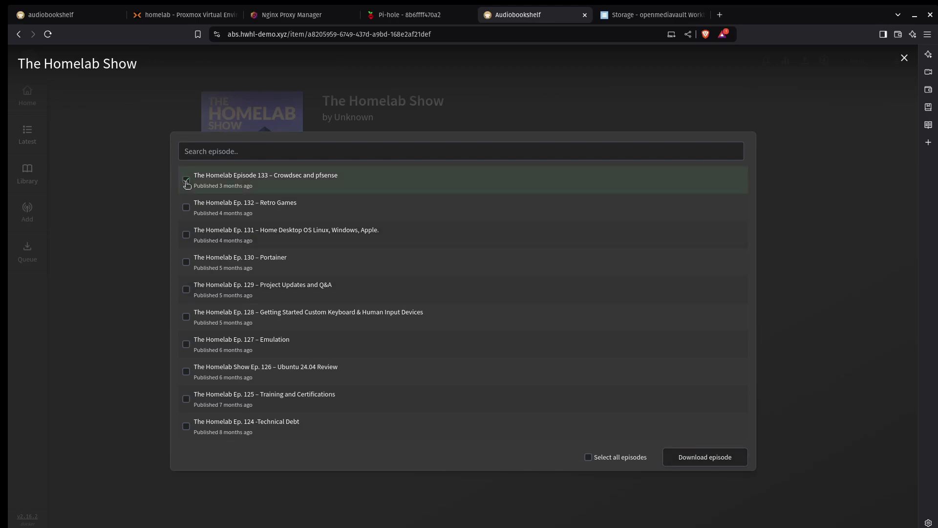
pyautogui.click(705, 457)
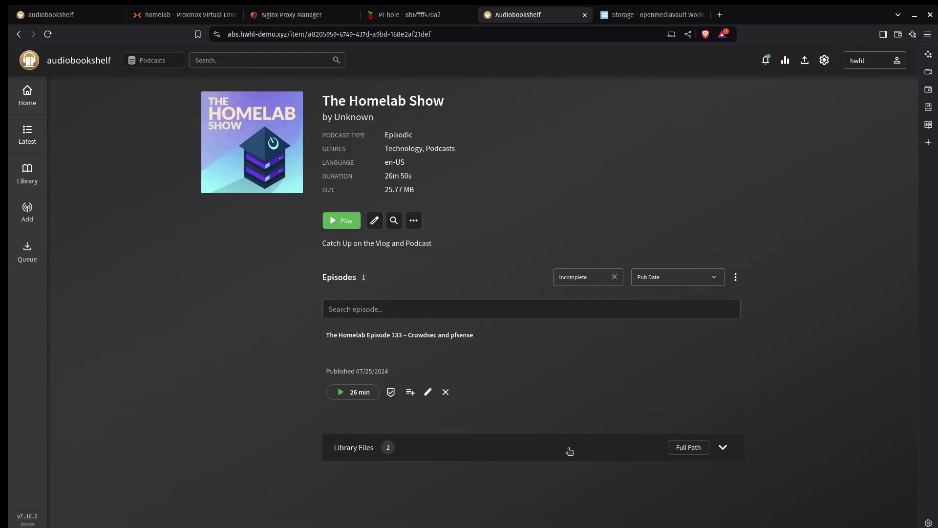
pyautogui.click(723, 447)
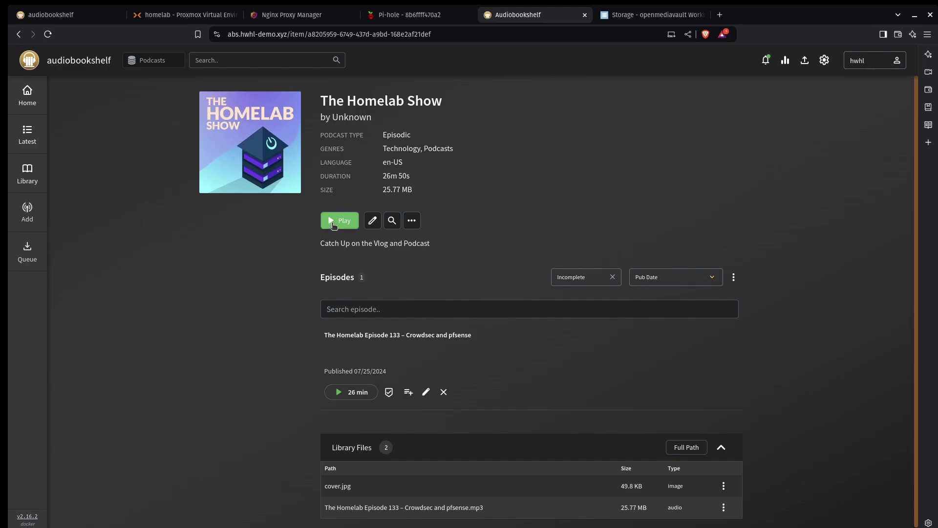
pyautogui.click(333, 224)
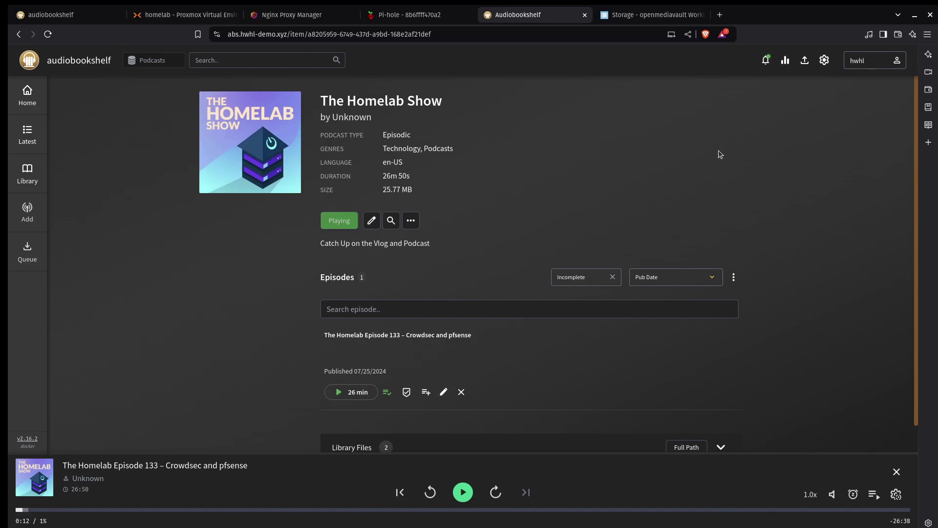
# Search 'woodtalk' and add Wood Talk | Woodworking with Auto Download Episodes on
pyautogui.click(27, 212)
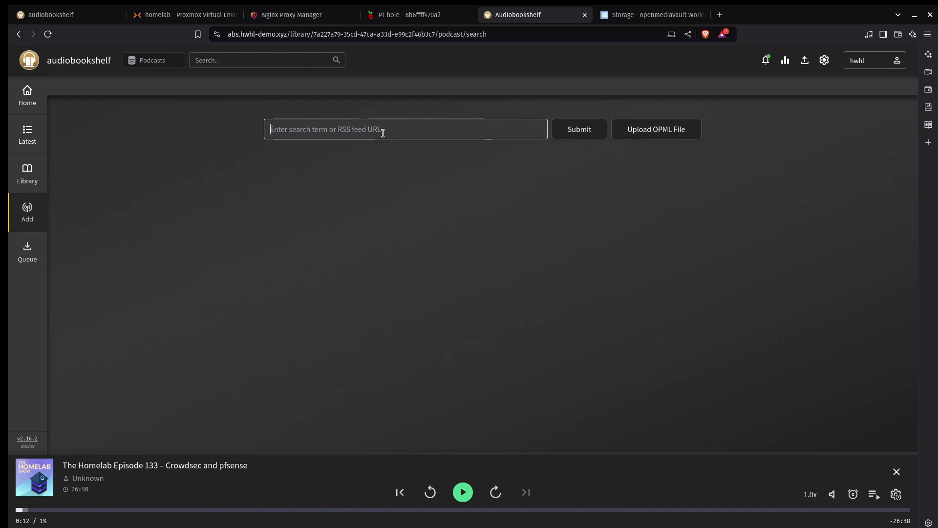
pyautogui.write('w')
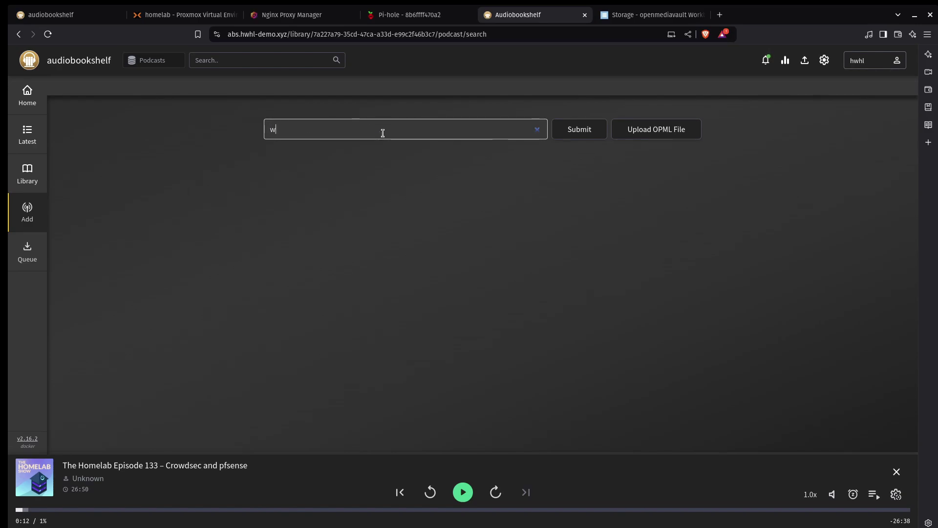
pyautogui.write('oodtalk')
pyautogui.press('Return')
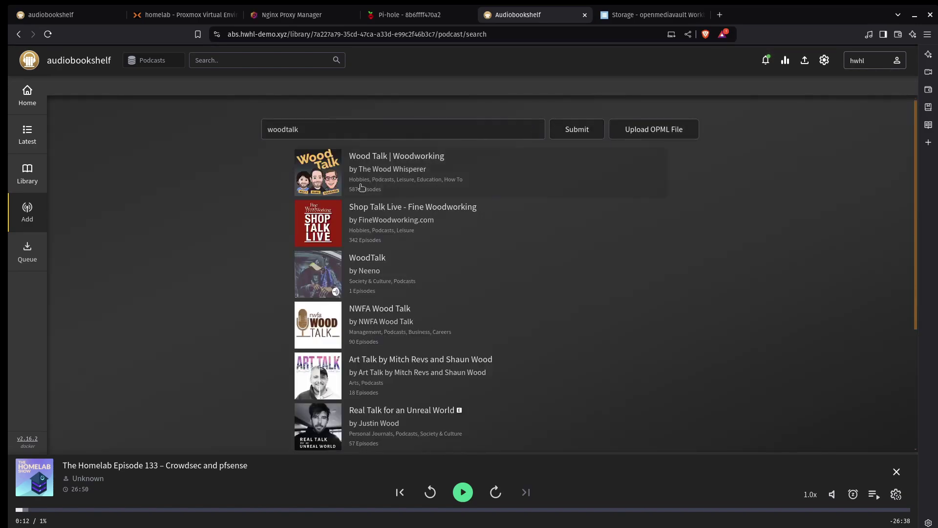
pyautogui.click(333, 181)
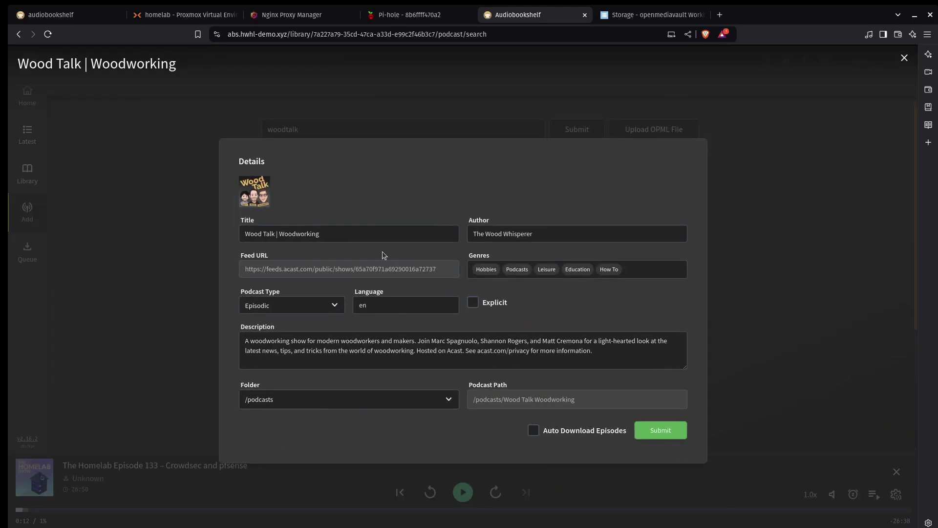
pyautogui.click(538, 433)
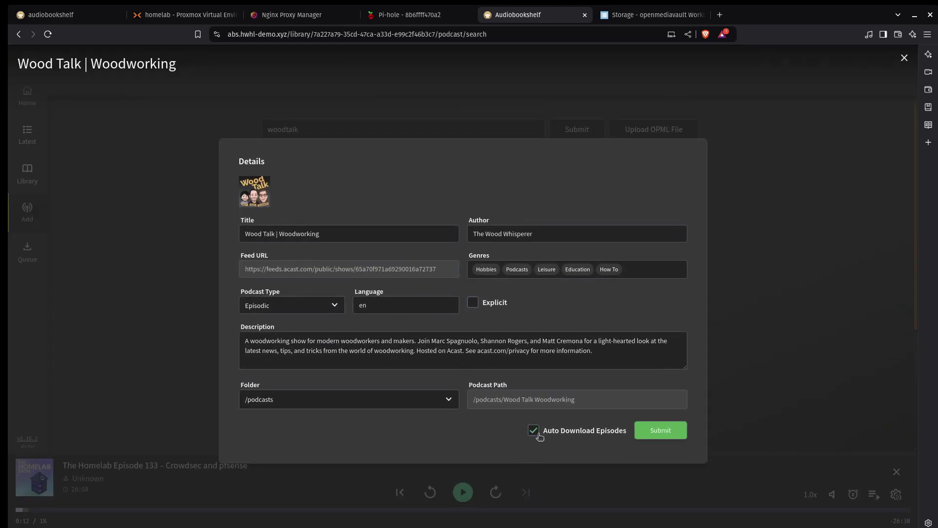
pyautogui.click(665, 435)
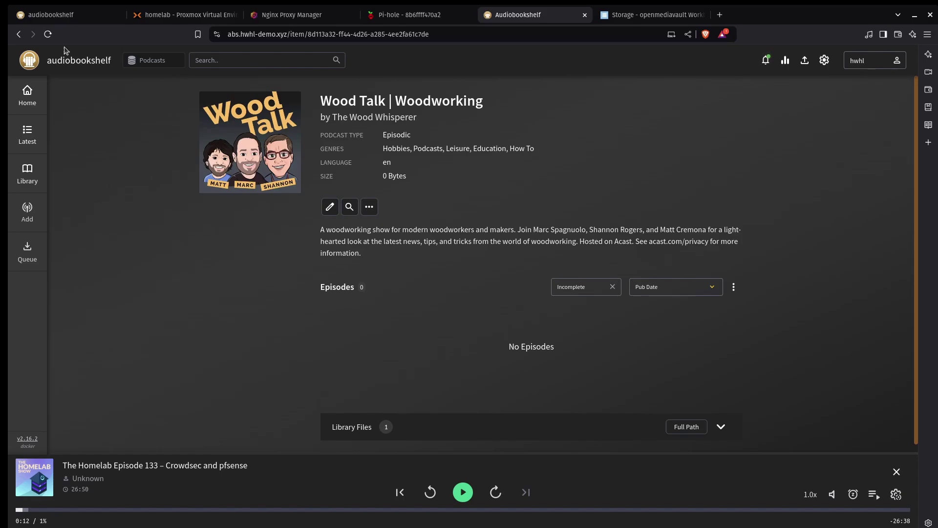
# From the audiobookshelf.org homepage, follow the App Store badge to the full TestFlight beta, then return home
pyautogui.click(65, 18)
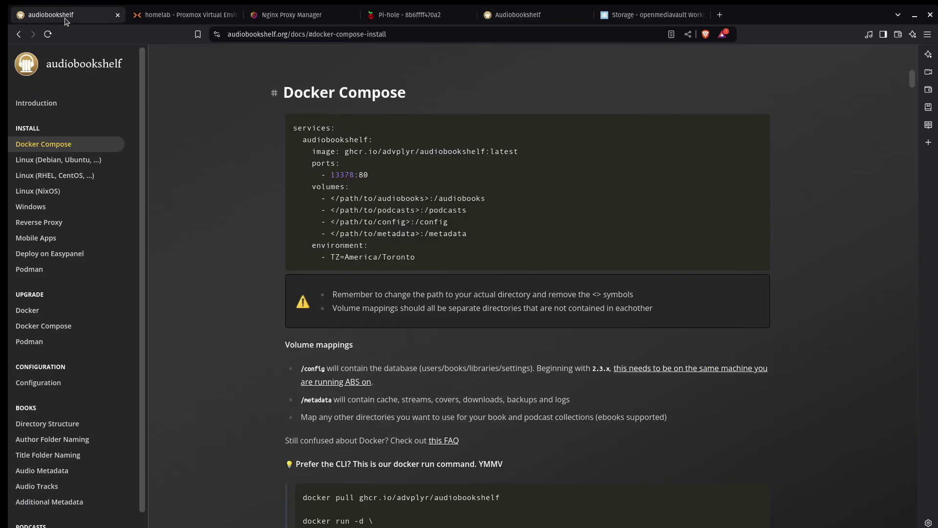
pyautogui.click(81, 64)
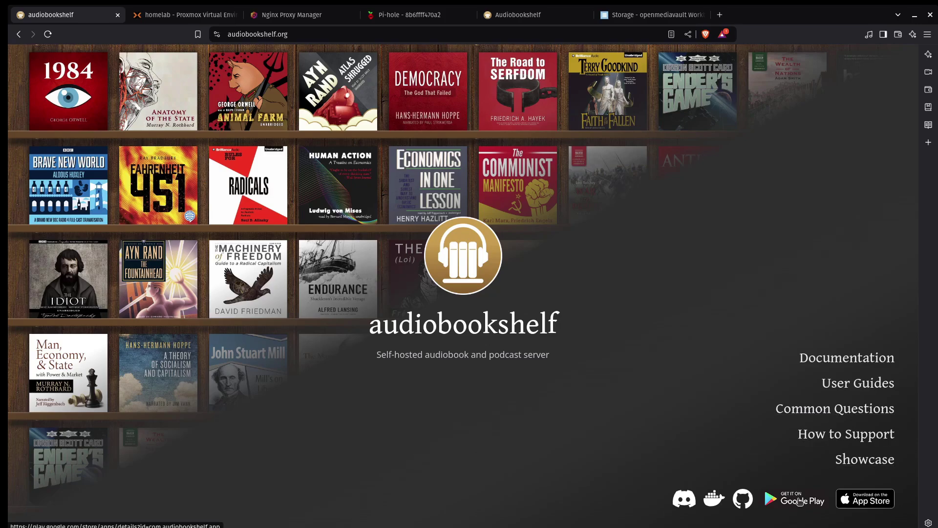
pyautogui.click(874, 507)
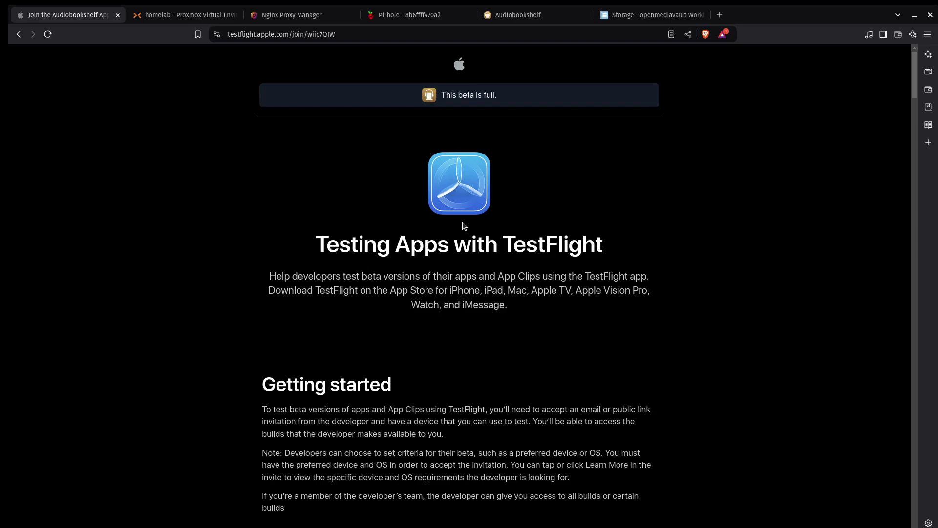
pyautogui.scroll(-3, 465, 226)
pyautogui.scroll(3, 464, 226)
pyautogui.click(20, 35)
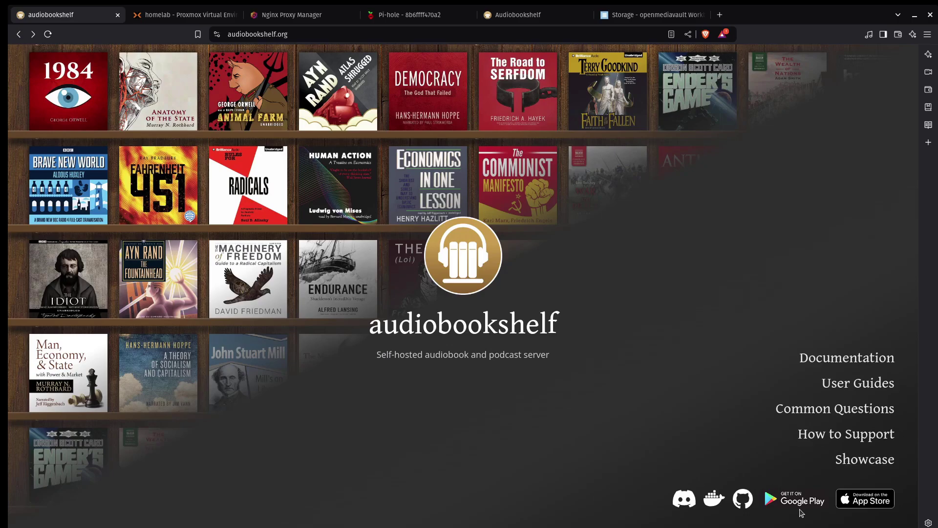
# Open the Audiobookshelf app by AdvPlyr on Google Play from the homepage's Google Play badge
pyautogui.click(796, 506)
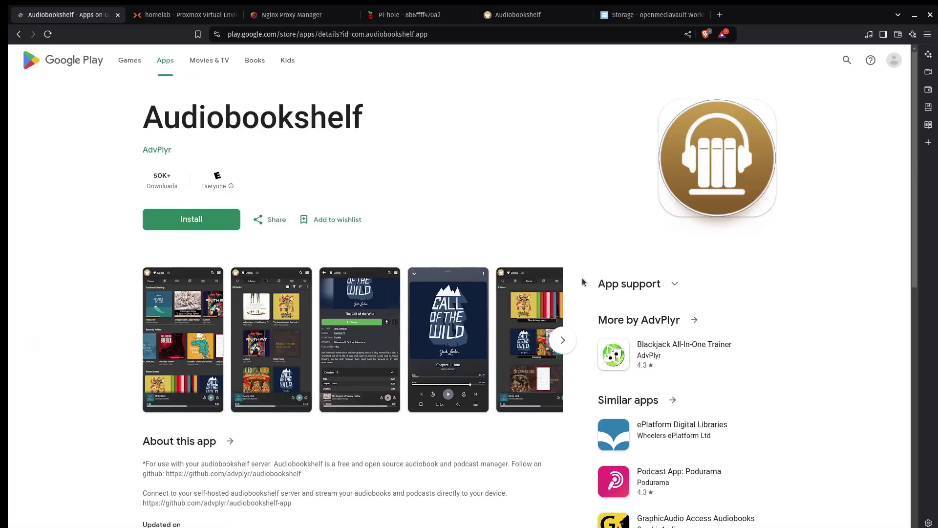